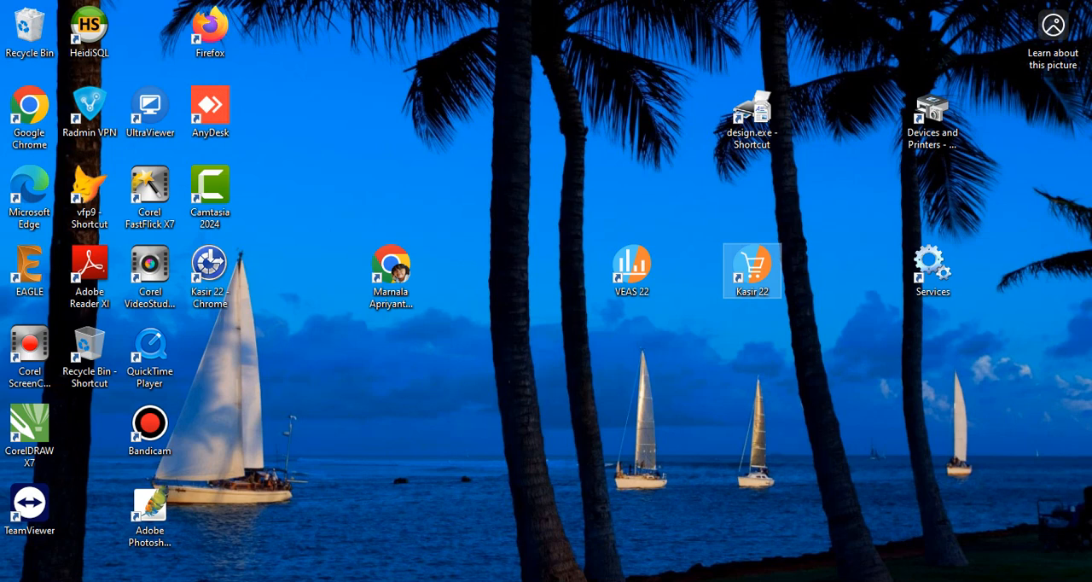
# Launch VEAS 22, log in with the Sandi/PIN, and exit the program from its main screen.
pyautogui.doubleClick(632, 269)
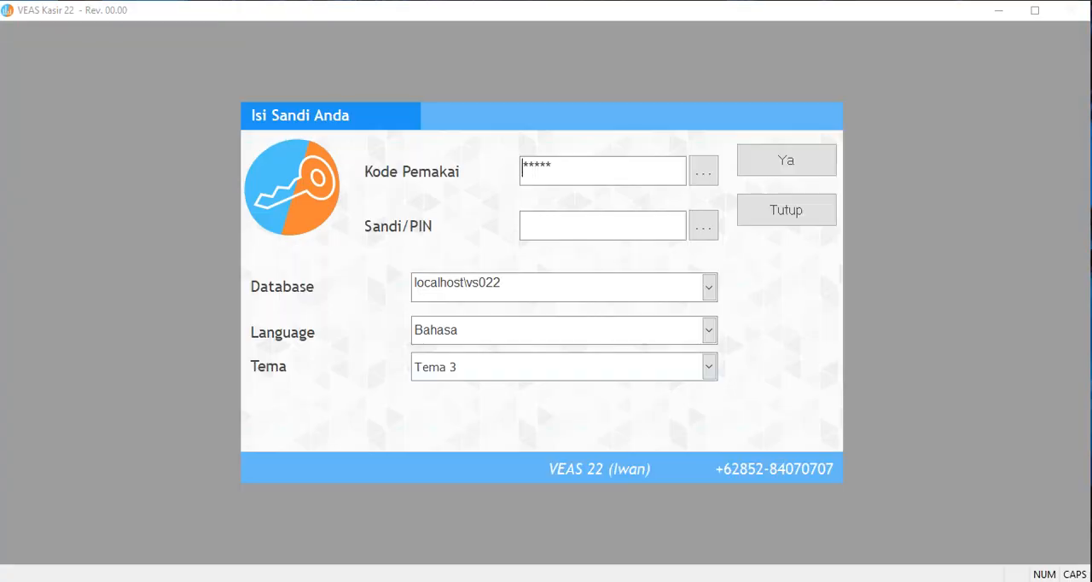
pyautogui.click(548, 222)
pyautogui.write('**')
pyautogui.press('Return')
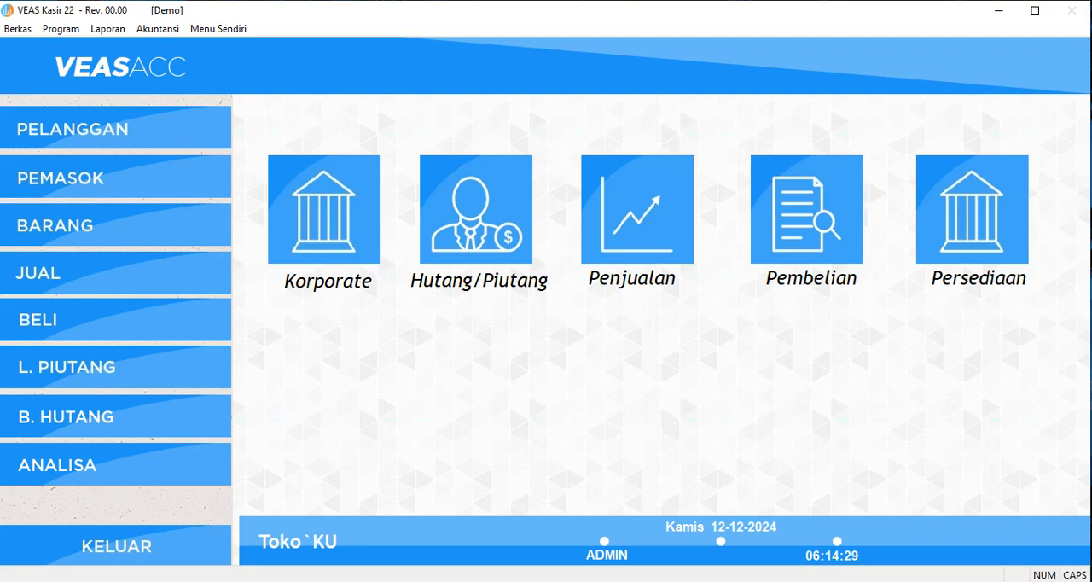
pyautogui.click(116, 546)
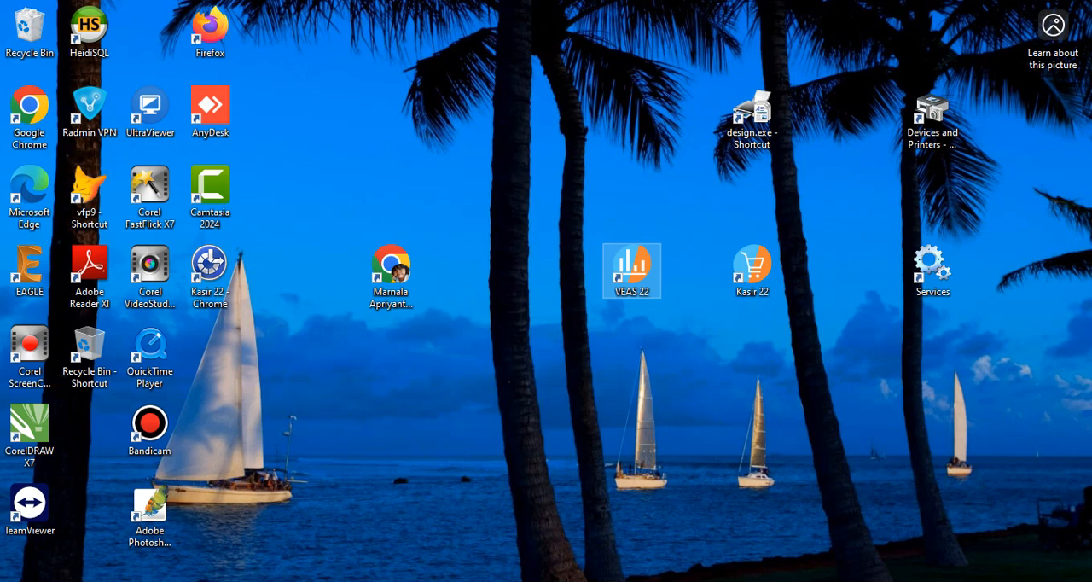
# Open the VEAS22 folder on DATA (K:) in File Explorer and select its V22Data subfolder.
pyautogui.press('super+e')
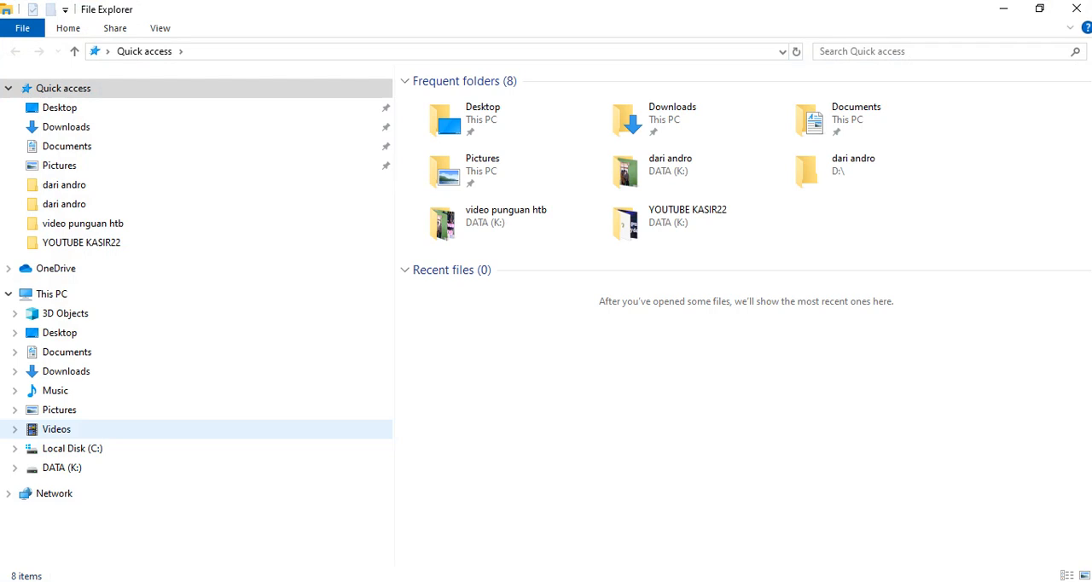
pyautogui.click(61, 467)
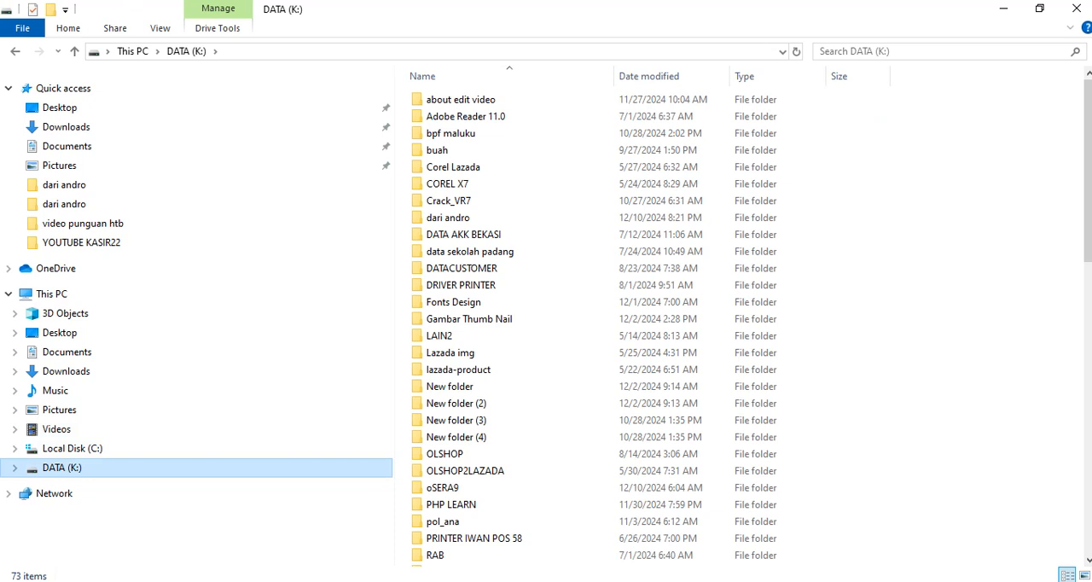
pyautogui.scroll(-2, 554, 443)
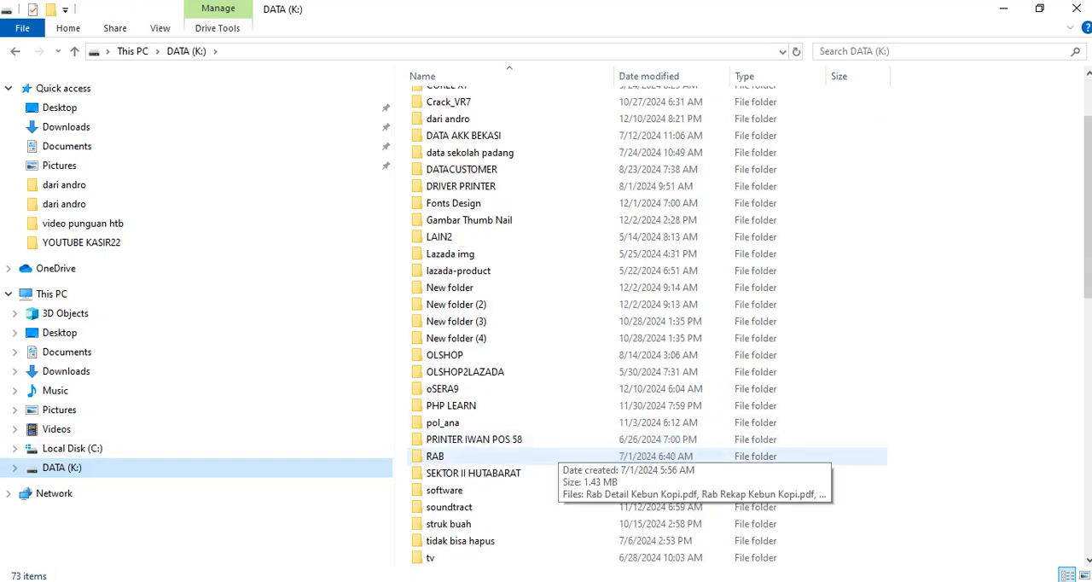
pyautogui.scroll(-2, 554, 456)
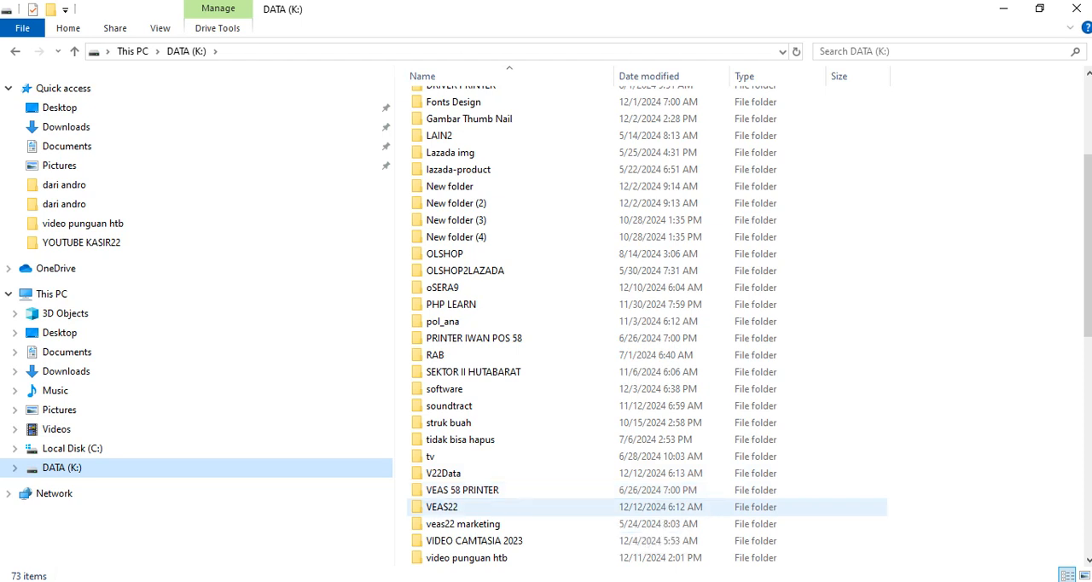
pyautogui.doubleClick(442, 506)
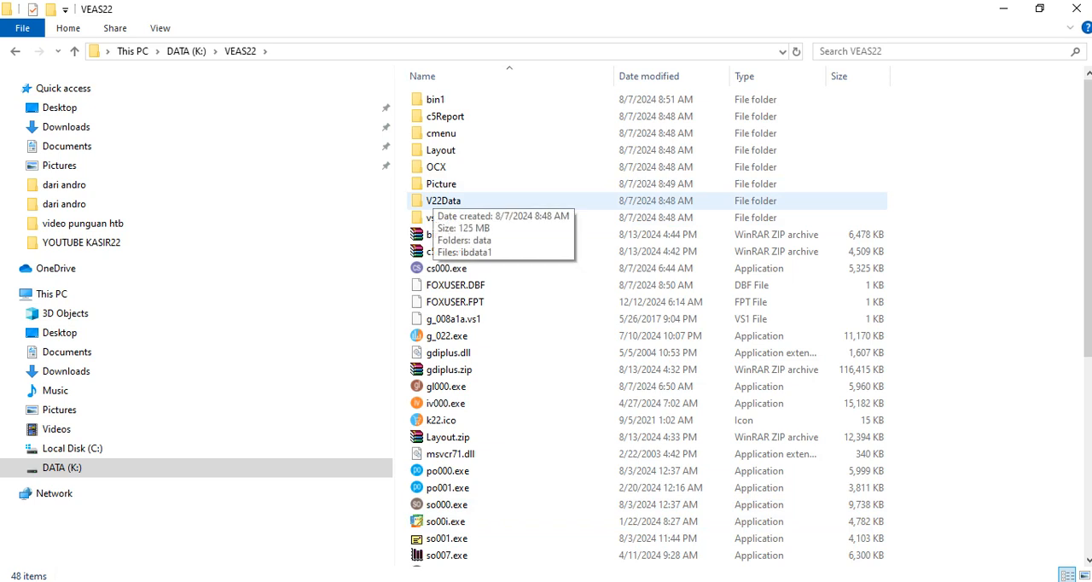
pyautogui.click(443, 201)
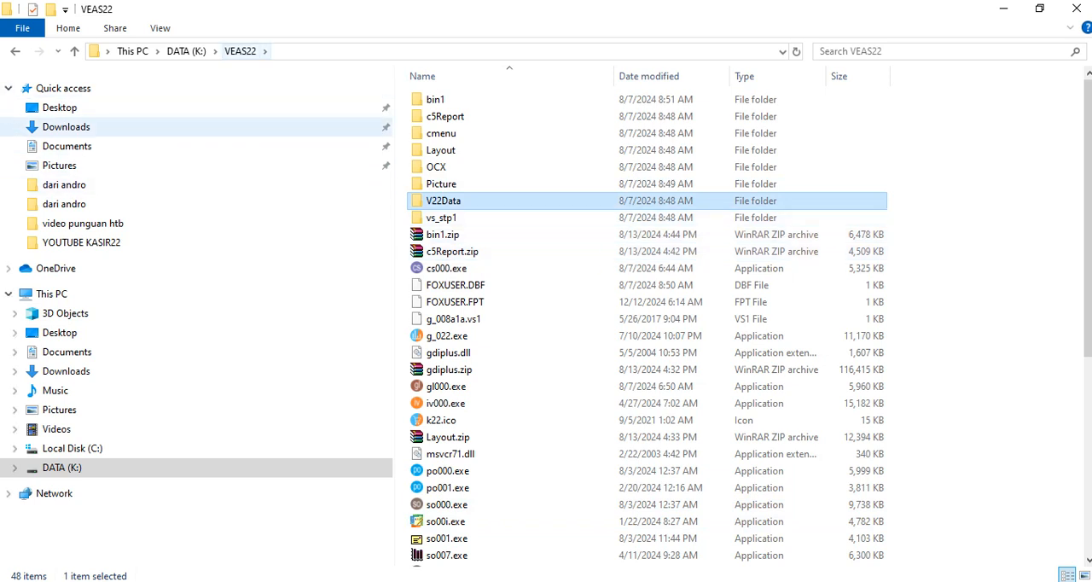
# Return to the root of DATA (K:), select the V22Data folder there, and minimize File Explorer.
pyautogui.click(186, 51)
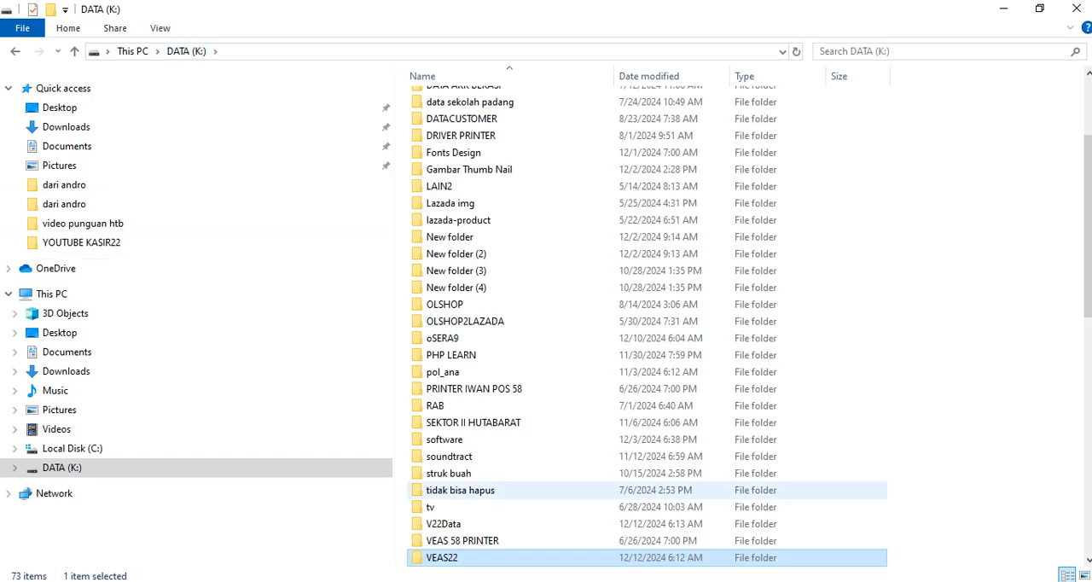
pyautogui.click(444, 524)
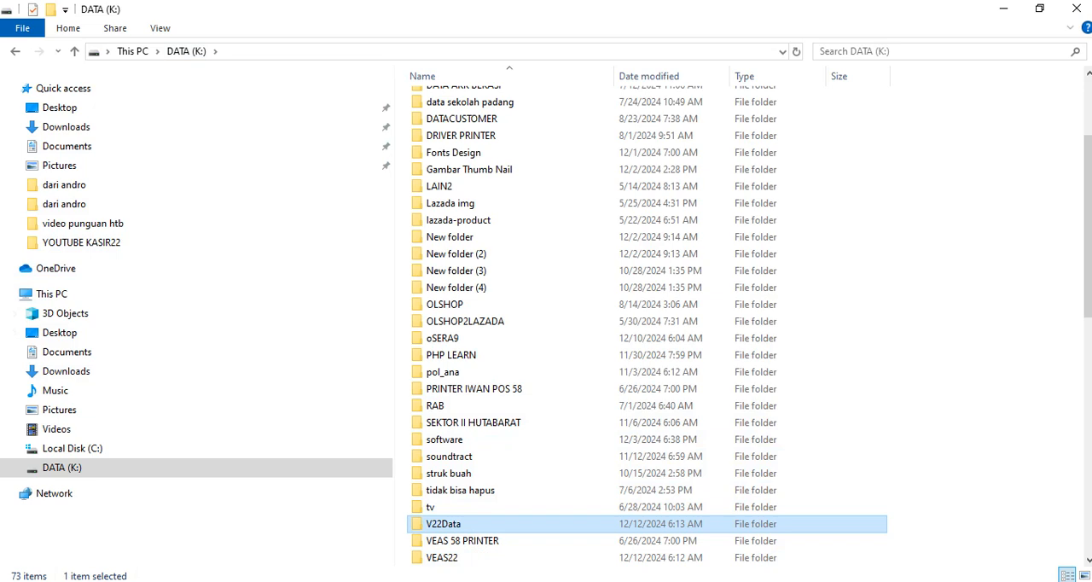
pyautogui.click(1003, 8)
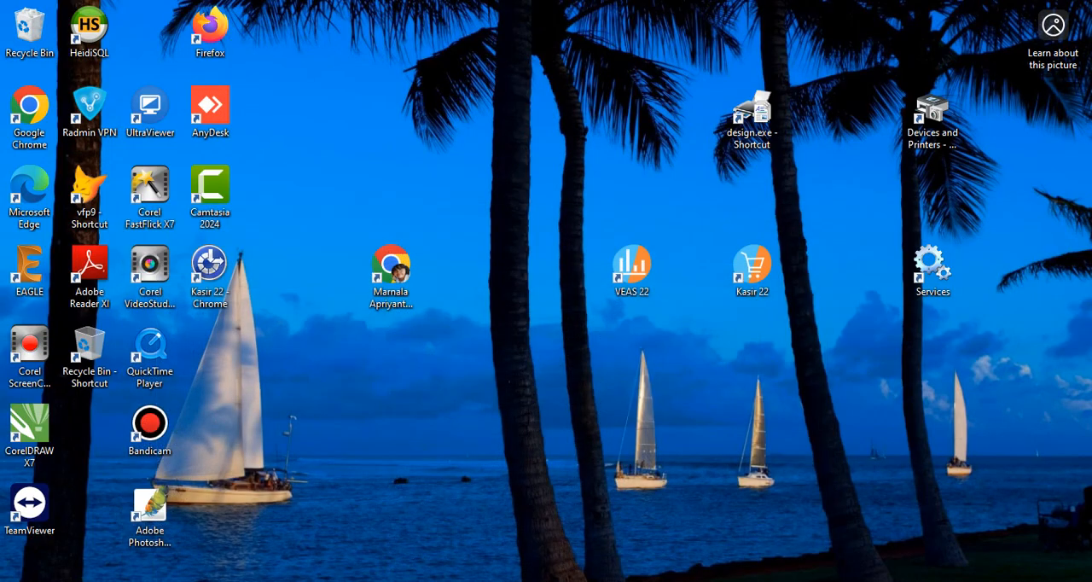
# Launch VEAS 22 again and log in by entering the Sandi/PIN for the filled-in user code.
pyautogui.doubleClick(632, 268)
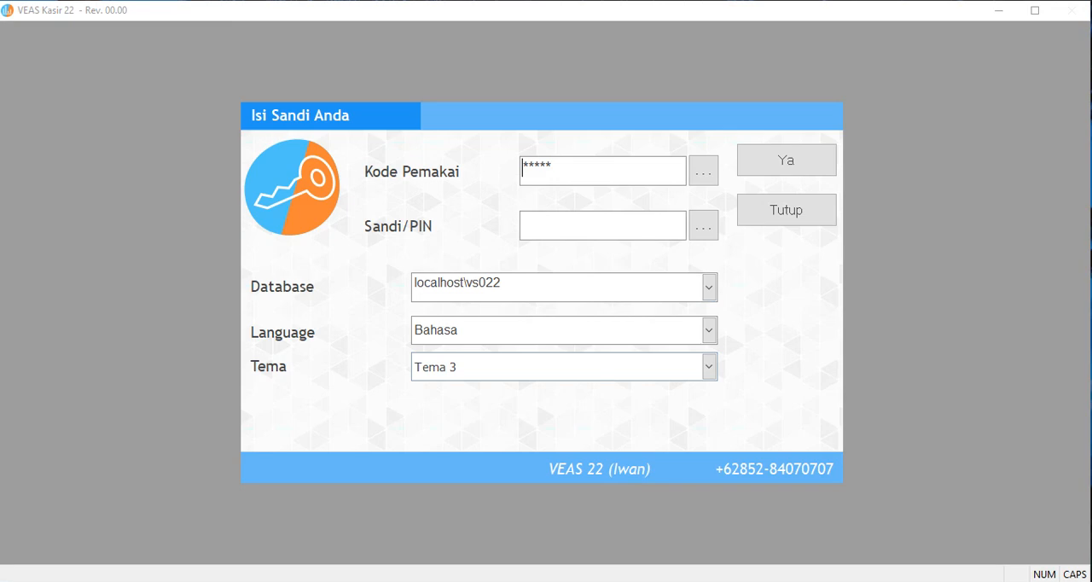
pyautogui.click(524, 222)
pyautogui.write('**')
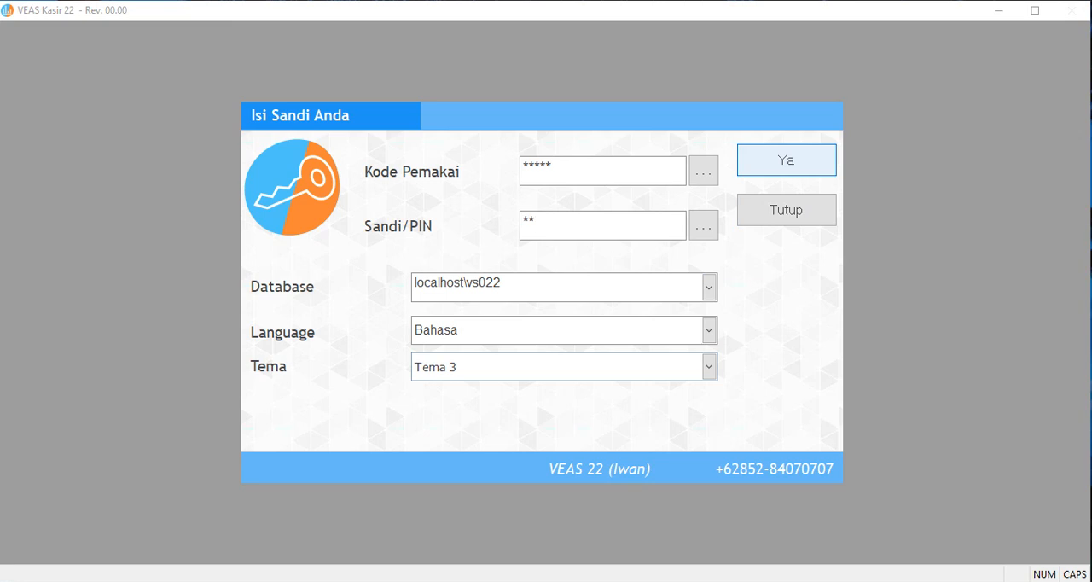
pyautogui.click(786, 159)
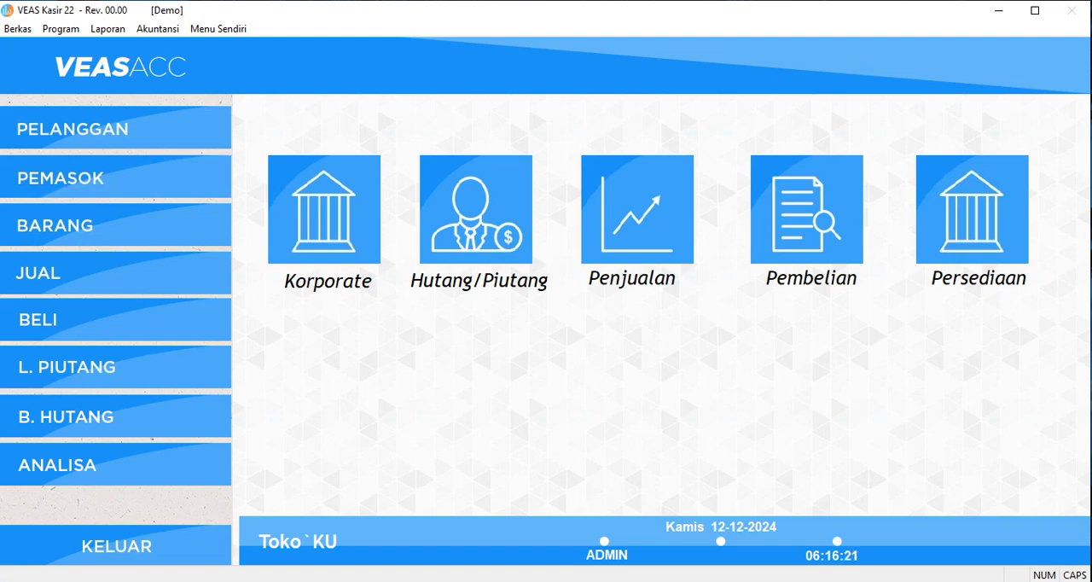
# Edit and save the TEST 1 customer record without altering its fields, close the customer form, and exit VEAS 22.
pyautogui.click(73, 128)
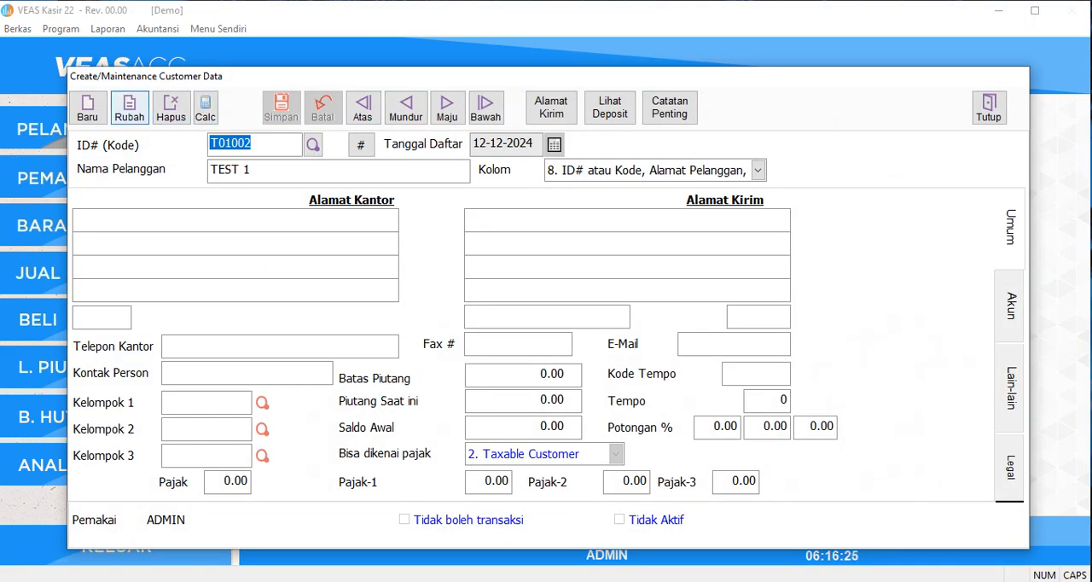
pyautogui.click(129, 107)
pyautogui.click(281, 107)
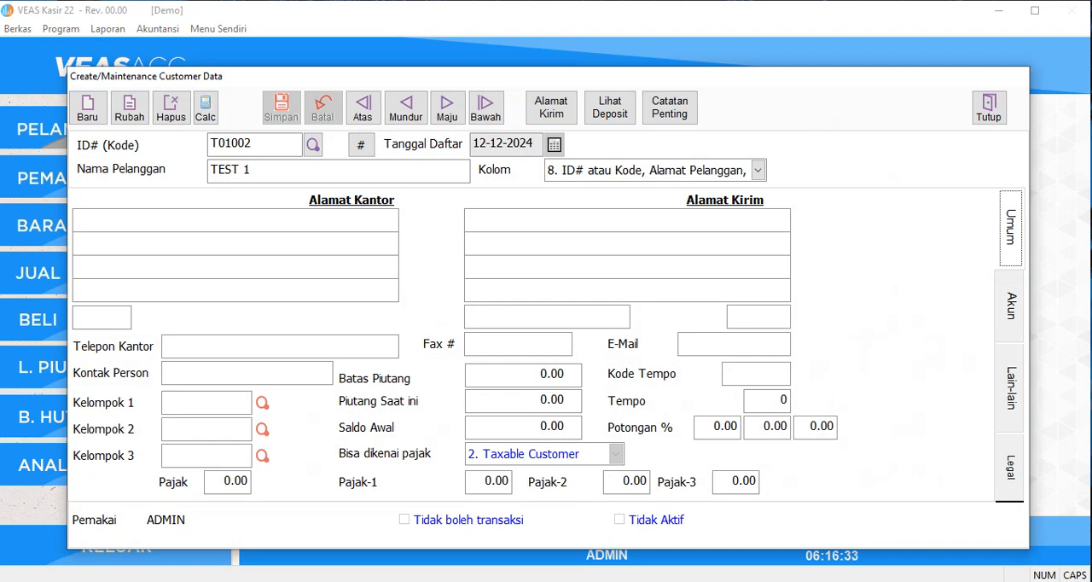
pyautogui.click(989, 108)
pyautogui.click(117, 545)
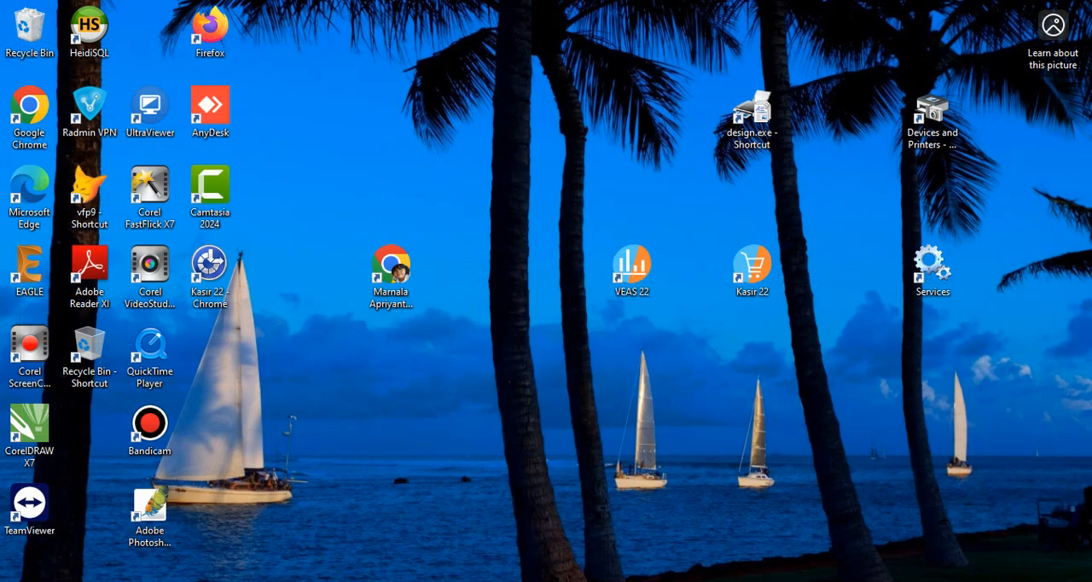
# Switch to File Explorer, inspect the contents of the V22Data folder on DATA (K:), and return to the drive root.
pyautogui.hotkey('alt', 'Tab')
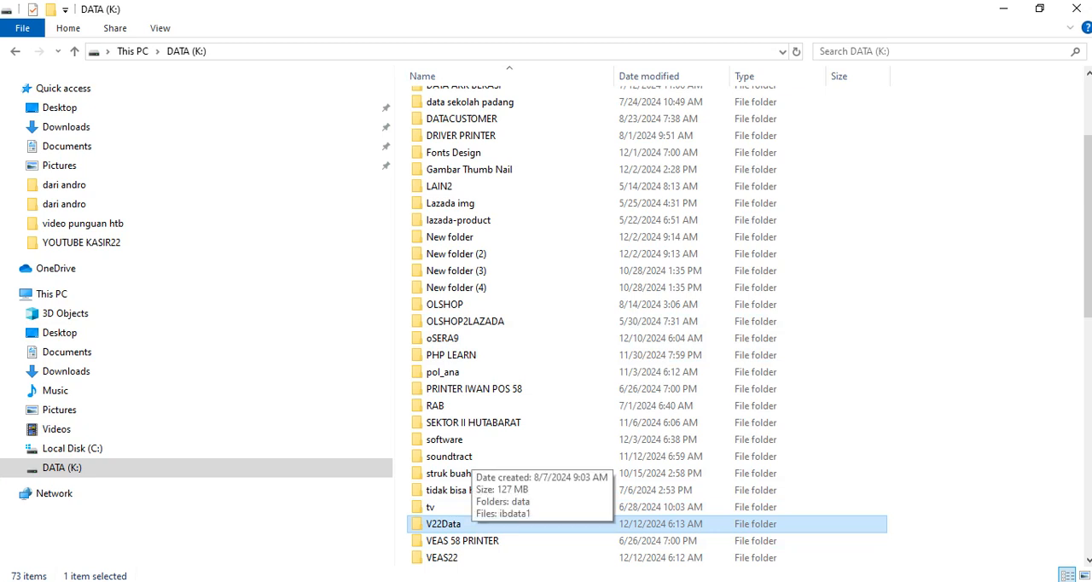
pyautogui.doubleClick(470, 524)
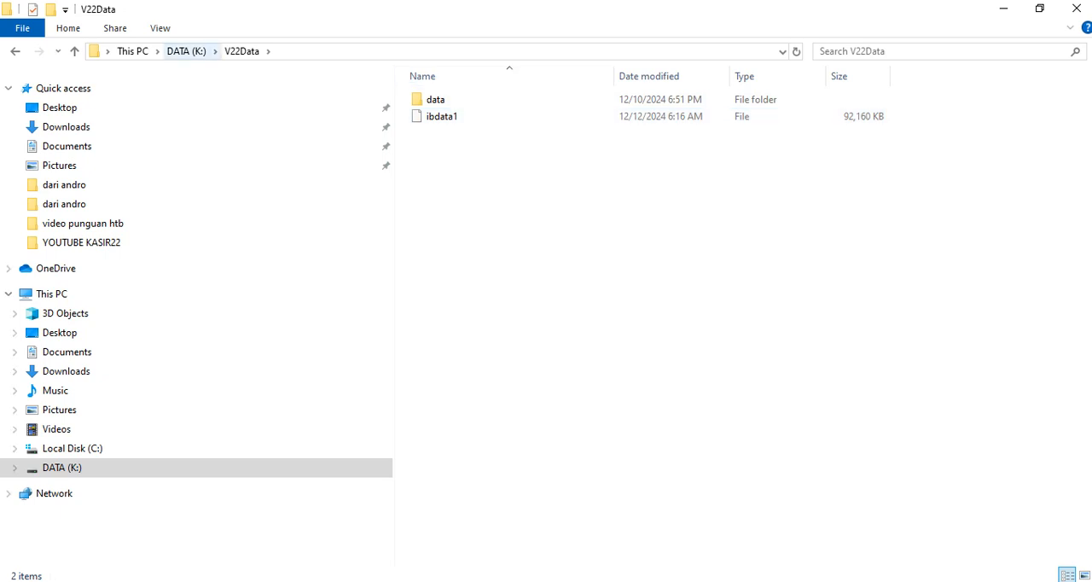
pyautogui.click(186, 51)
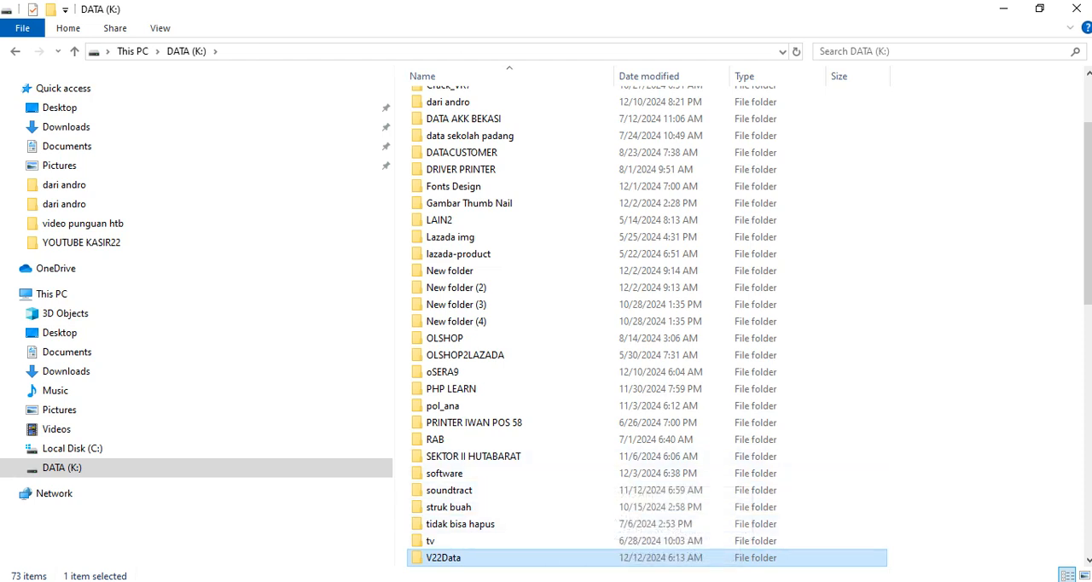
pyautogui.press('Return')
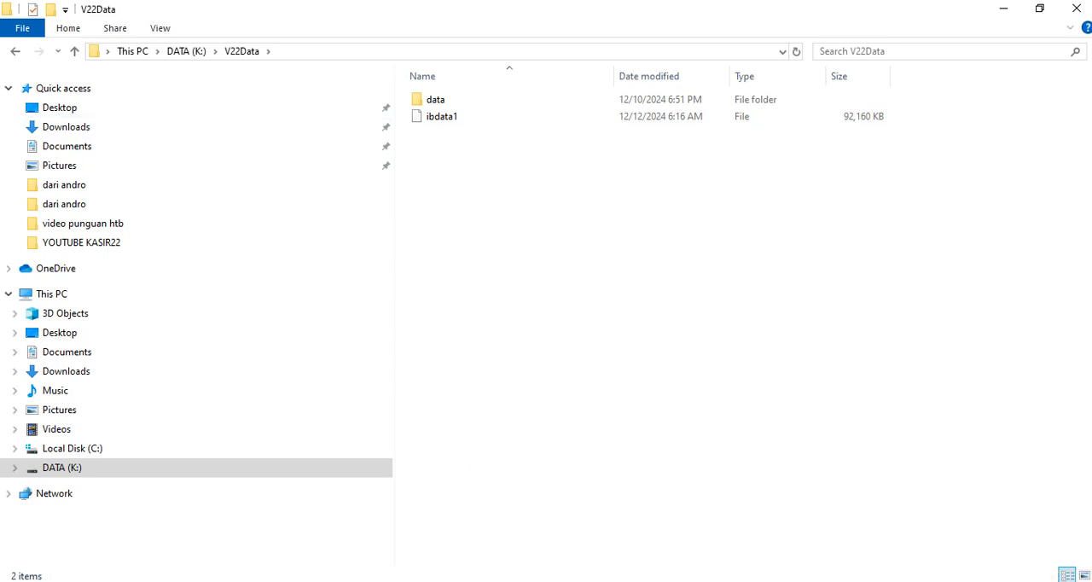
pyautogui.click(186, 51)
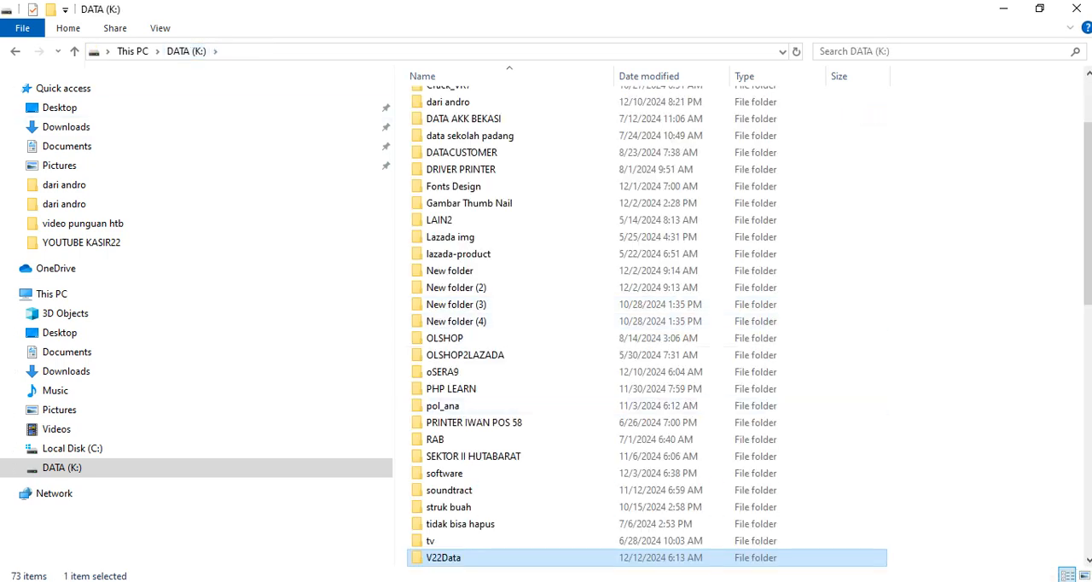
# Inspect the contents of the VEAS22 folder, return to DATA (K:), and select the V22Data folder in the root.
pyautogui.scroll(-4, 478, 427)
pyautogui.click(444, 388)
pyautogui.press('Return')
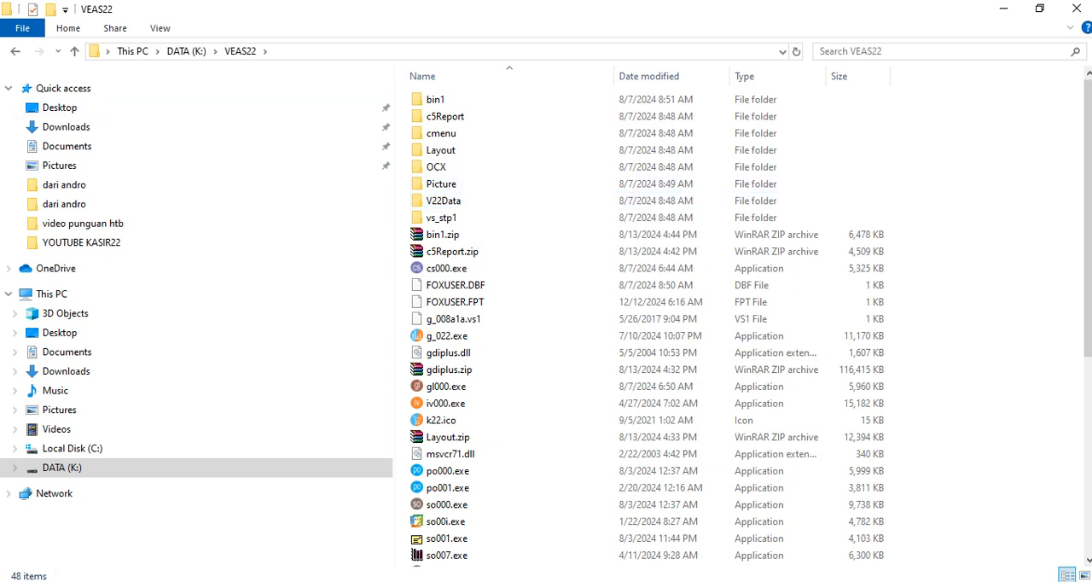
pyautogui.click(186, 52)
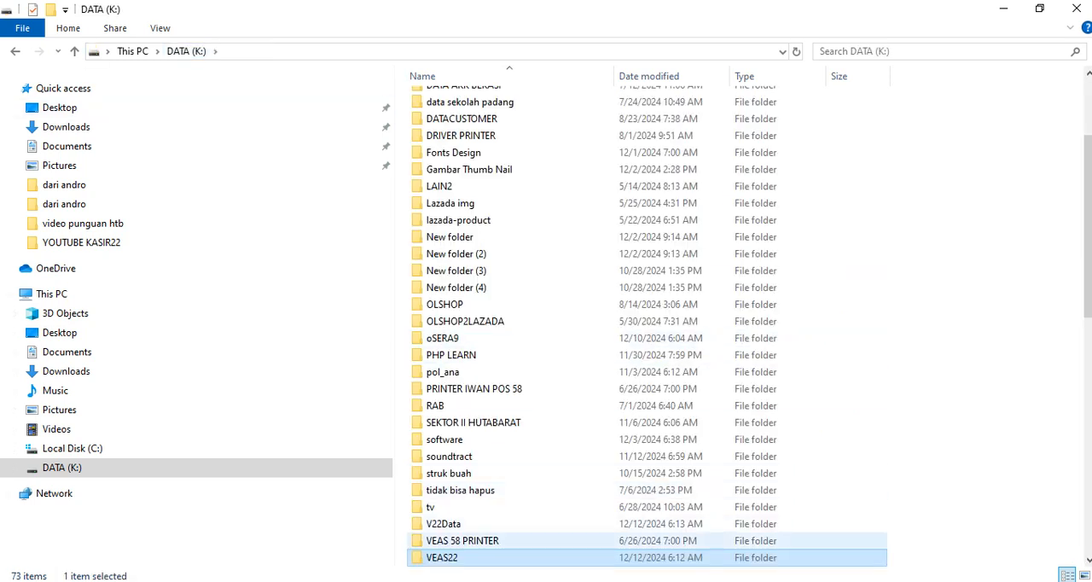
pyautogui.scroll(-1, 458, 540)
pyautogui.click(455, 474)
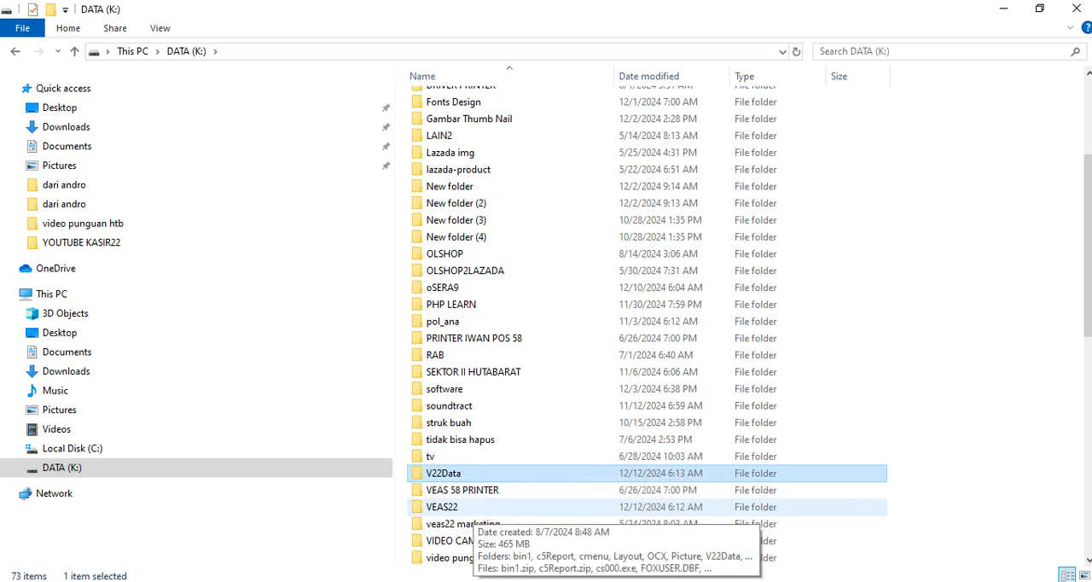
# Rename the V22Data subfolder inside the VEAS22 folder to V22Data1.
pyautogui.doubleClick(460, 507)
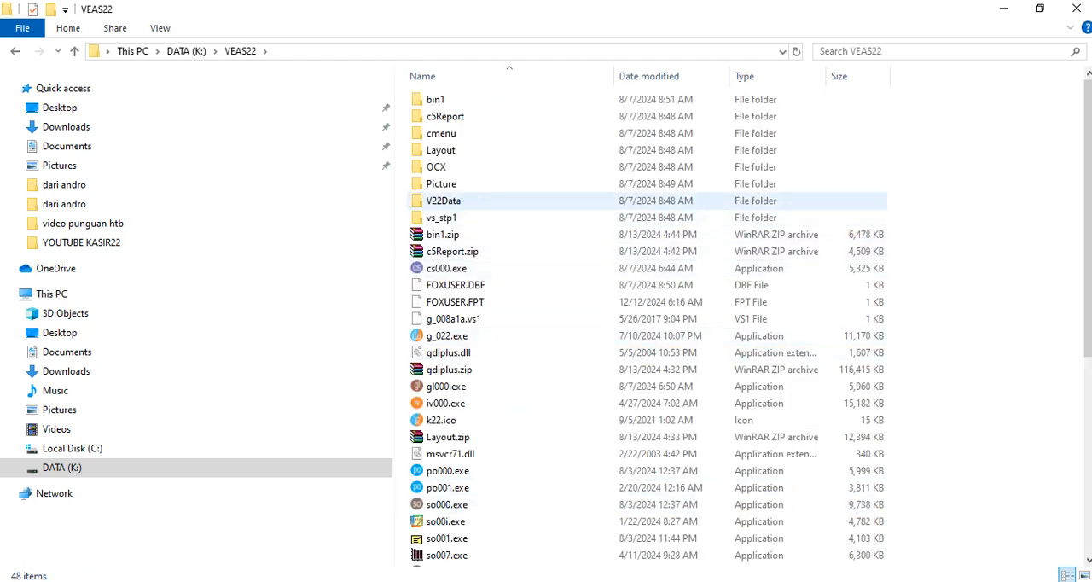
pyautogui.click(461, 202)
pyautogui.rightClick(461, 202)
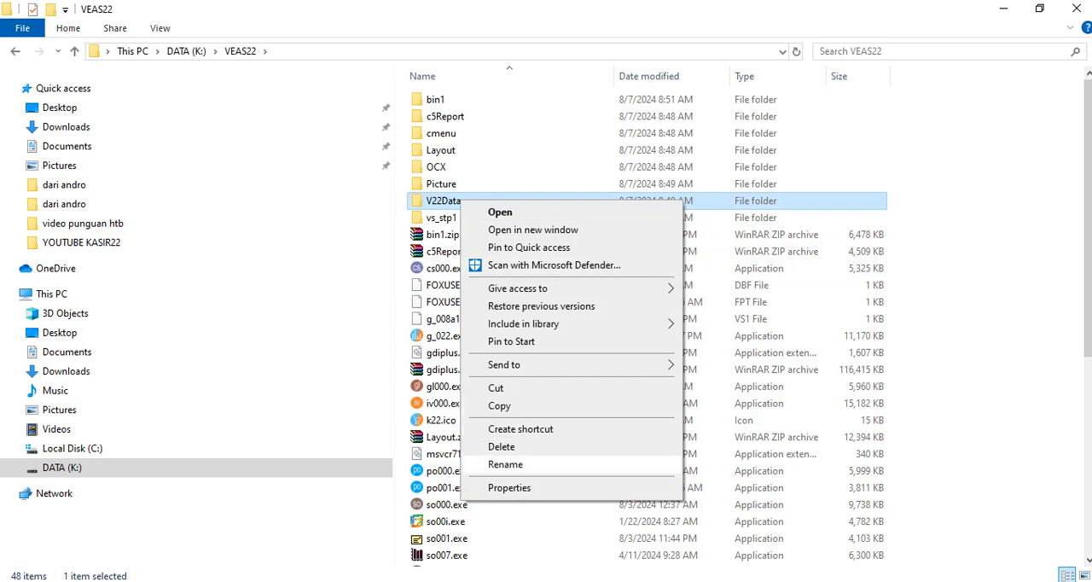
pyautogui.click(505, 464)
pyautogui.press('End')
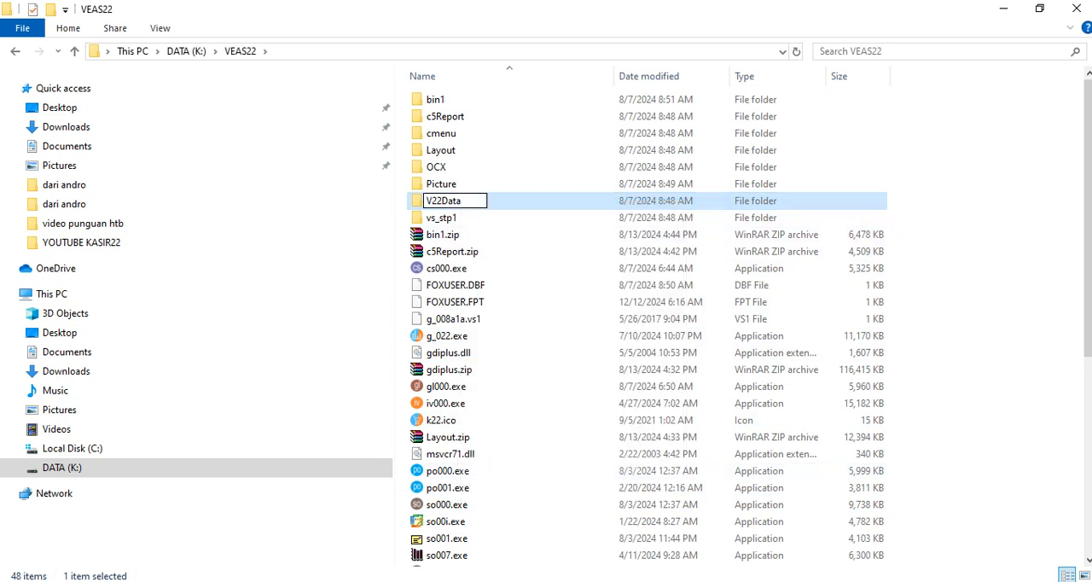
pyautogui.write('1')
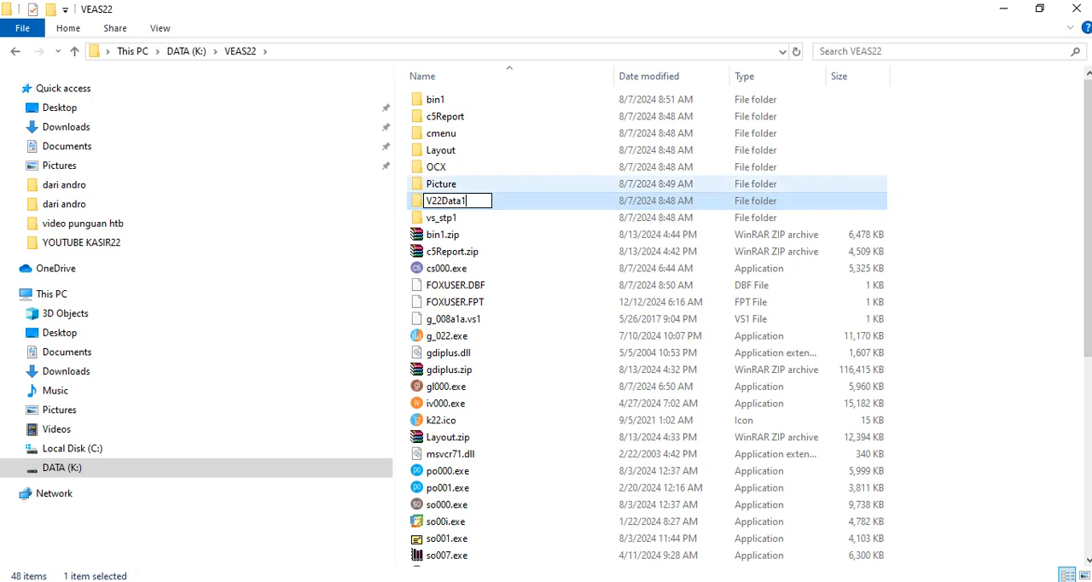
pyautogui.click(955, 183)
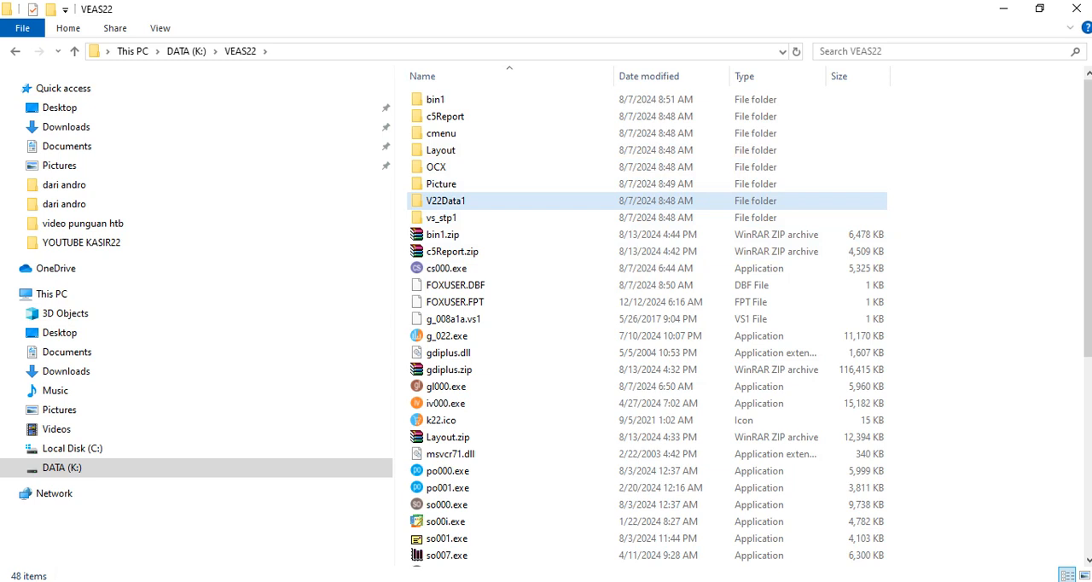
# Rename the V22Data1 subfolder inside the VEAS22 folder back to V22Data.
pyautogui.rightClick(475, 203)
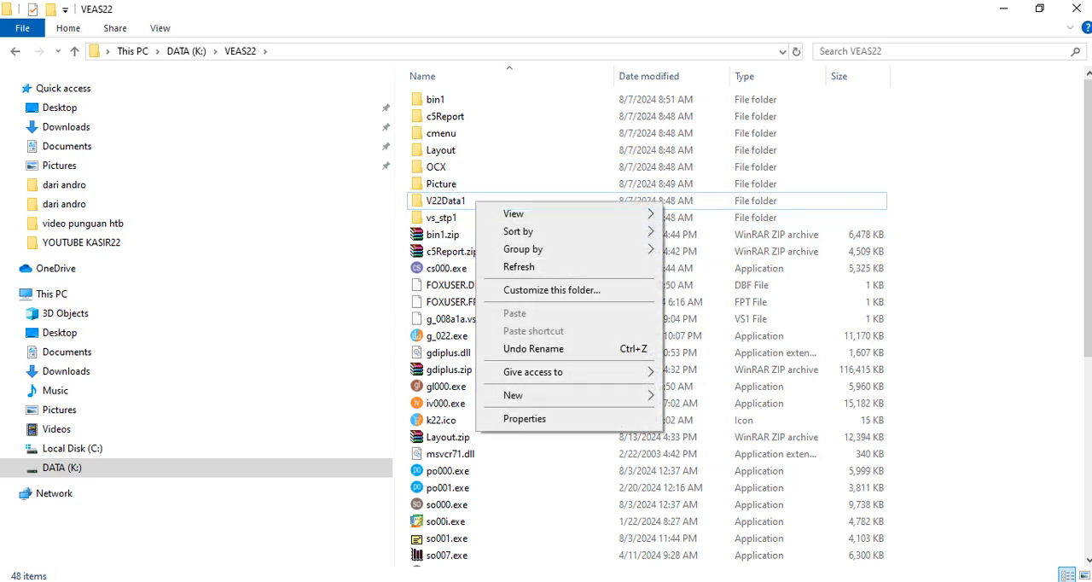
pyautogui.click(448, 202)
pyautogui.rightClick(469, 195)
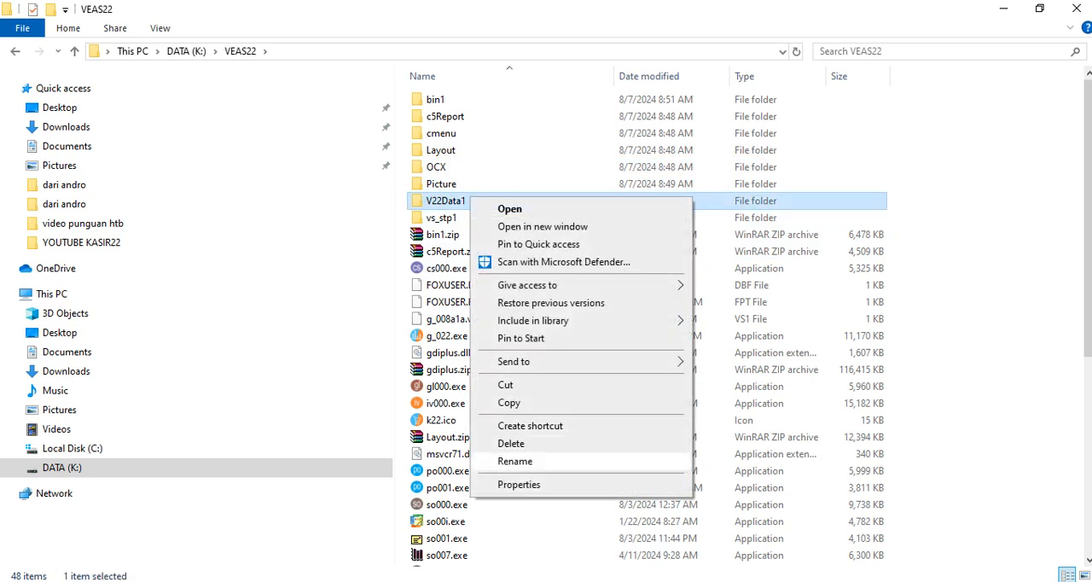
pyautogui.click(514, 460)
pyautogui.press('End')
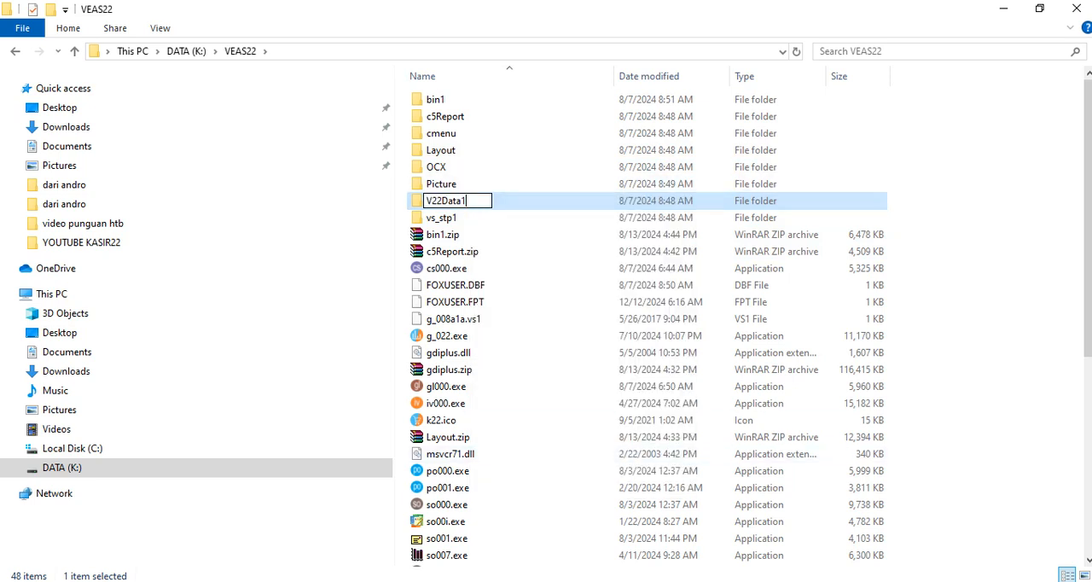
pyautogui.press('BackSpace')
pyautogui.click(964, 278)
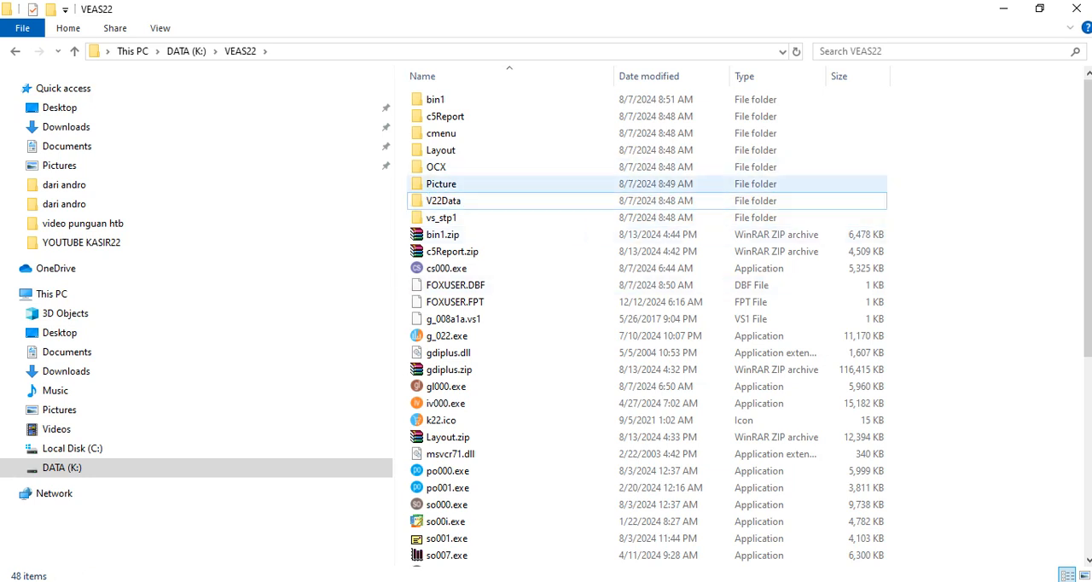
# Return to DATA (K:) and try to rename the V22Data folder in the drive root to V22Data1.
pyautogui.click(186, 51)
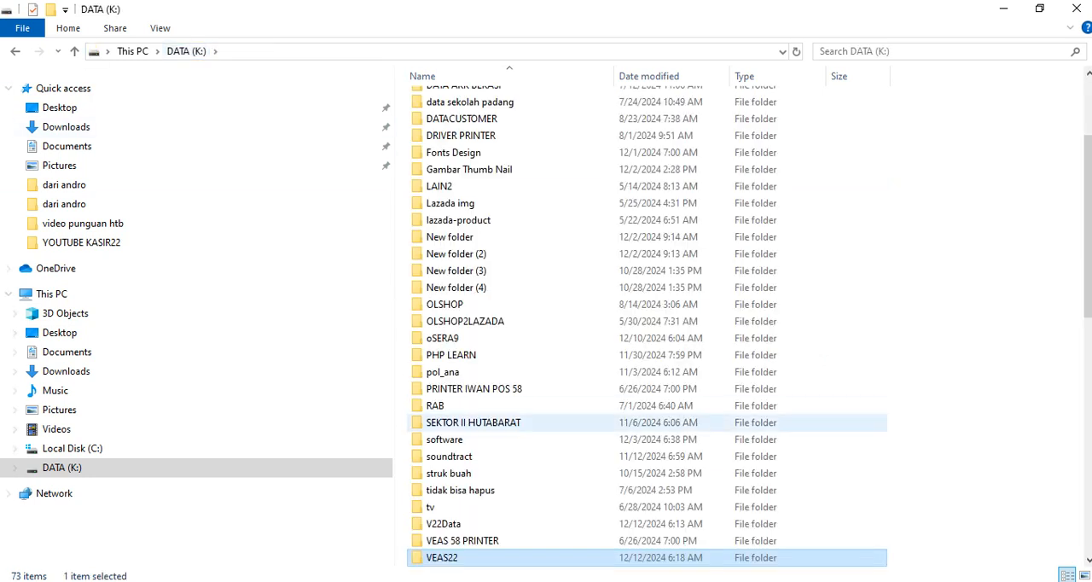
pyautogui.scroll(-1, 478, 422)
pyautogui.click(443, 472)
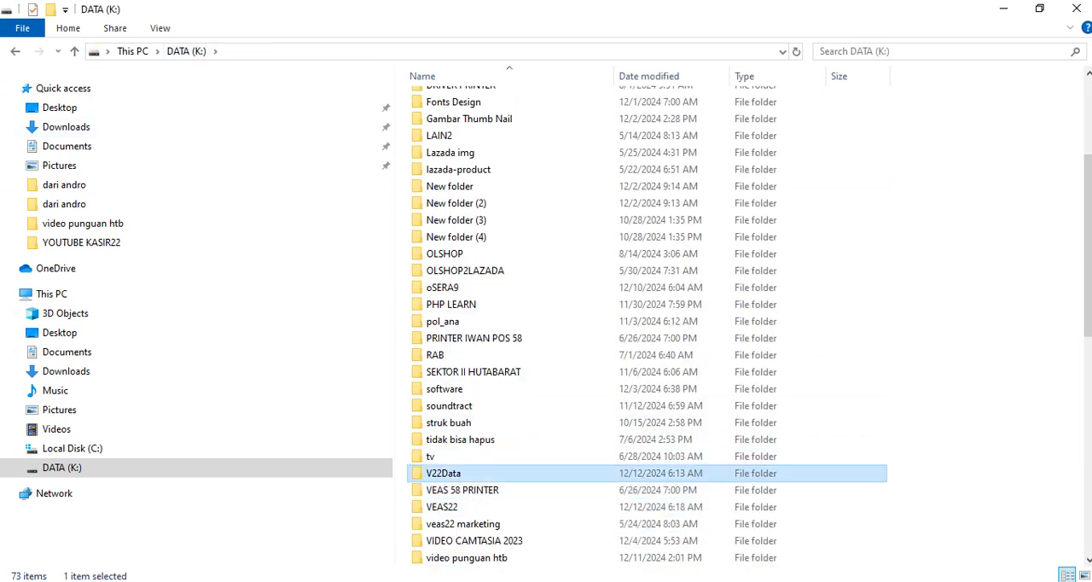
pyautogui.rightClick(454, 476)
pyautogui.click(486, 446)
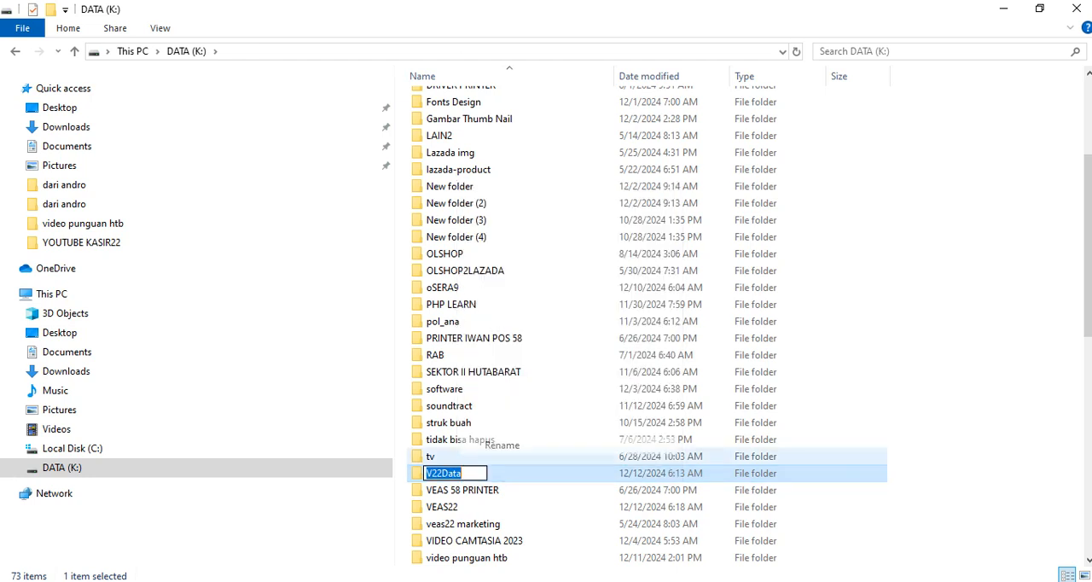
pyautogui.click(465, 473)
pyautogui.write('1')
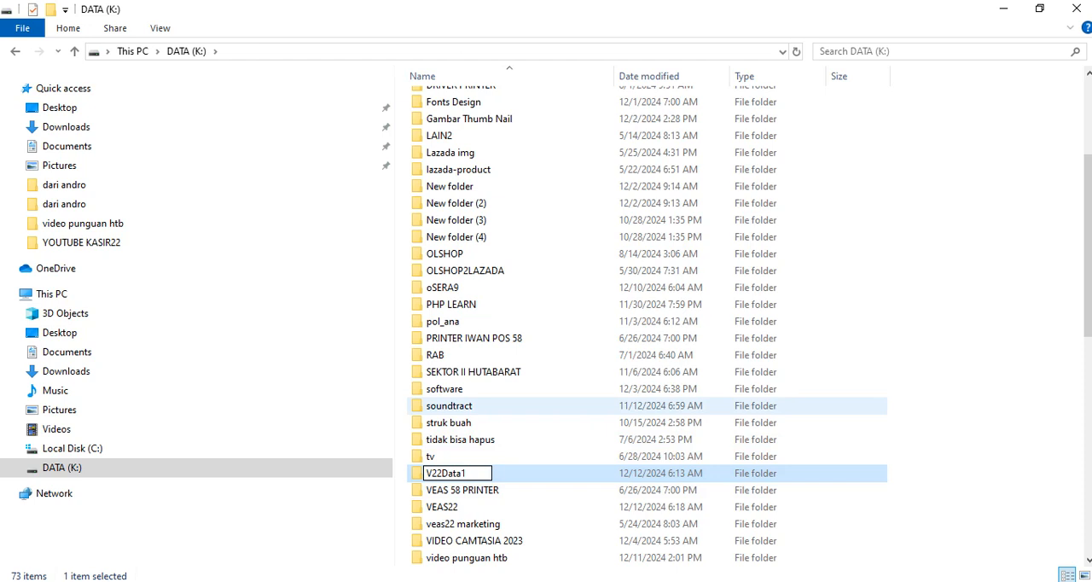
pyautogui.press('Return')
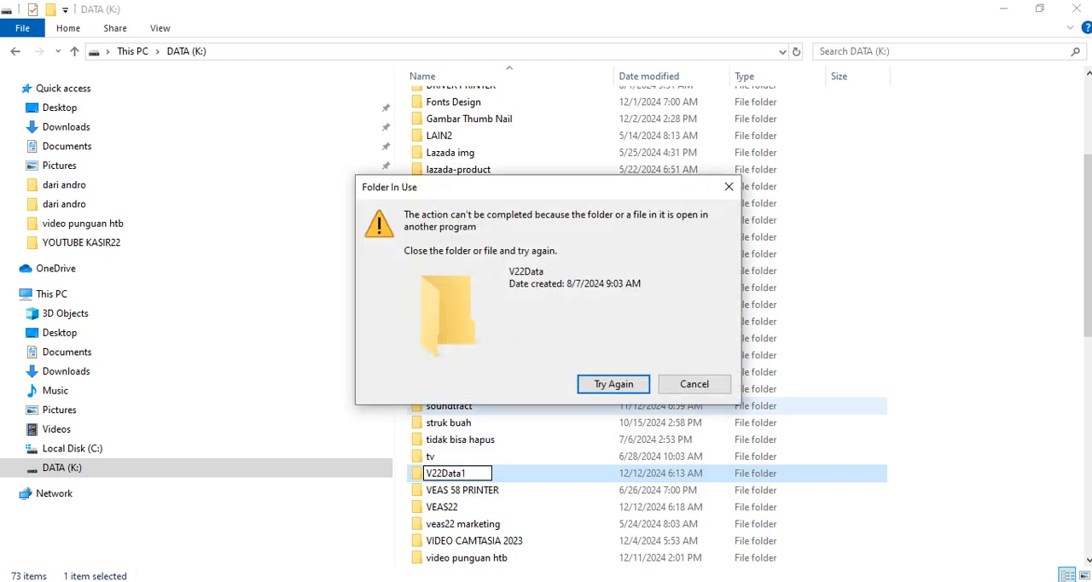
pyautogui.click(694, 384)
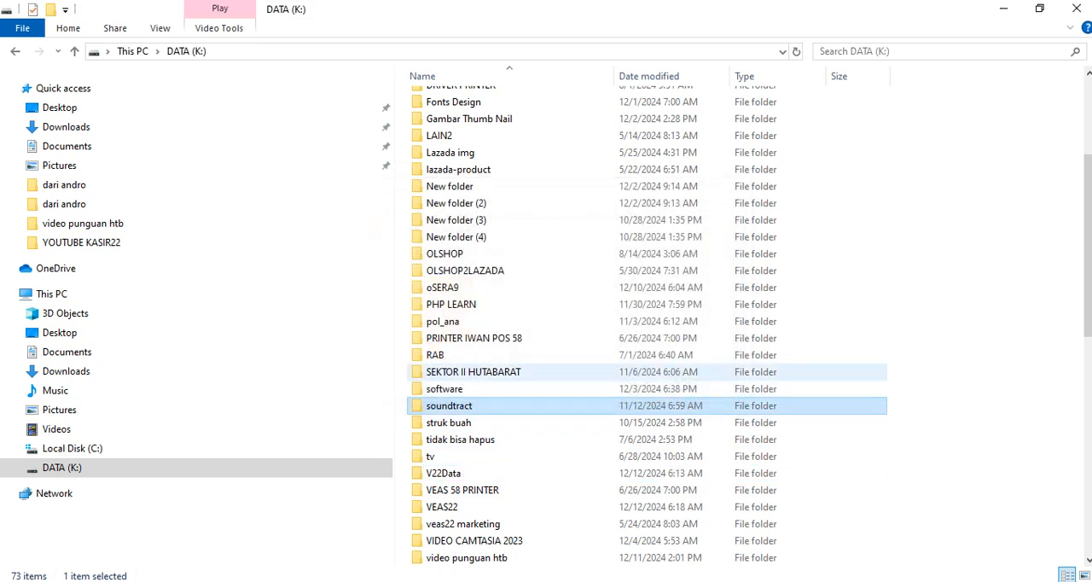
pyautogui.click(495, 472)
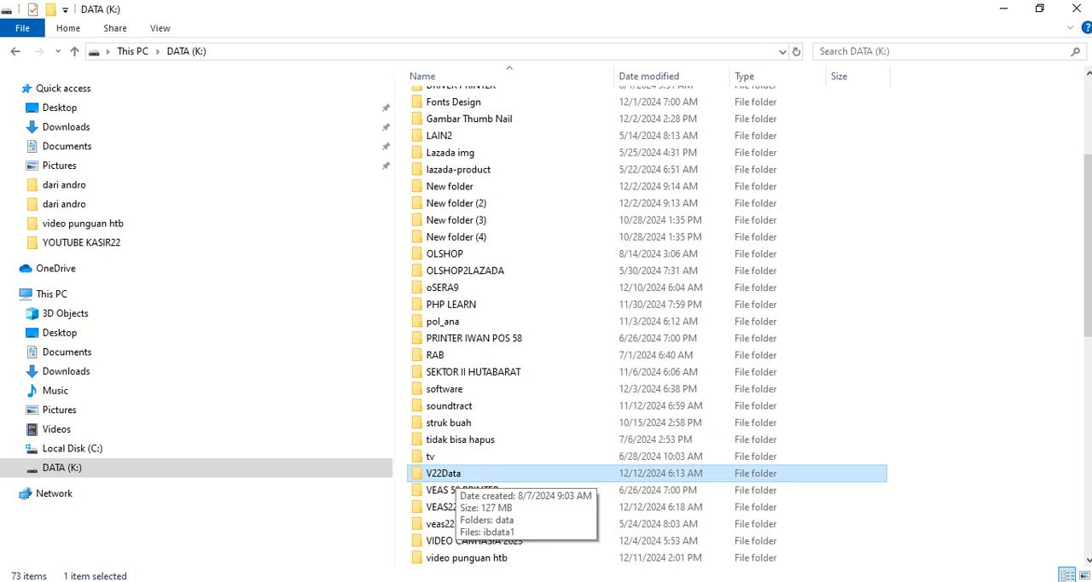
pyautogui.rightClick(470, 471)
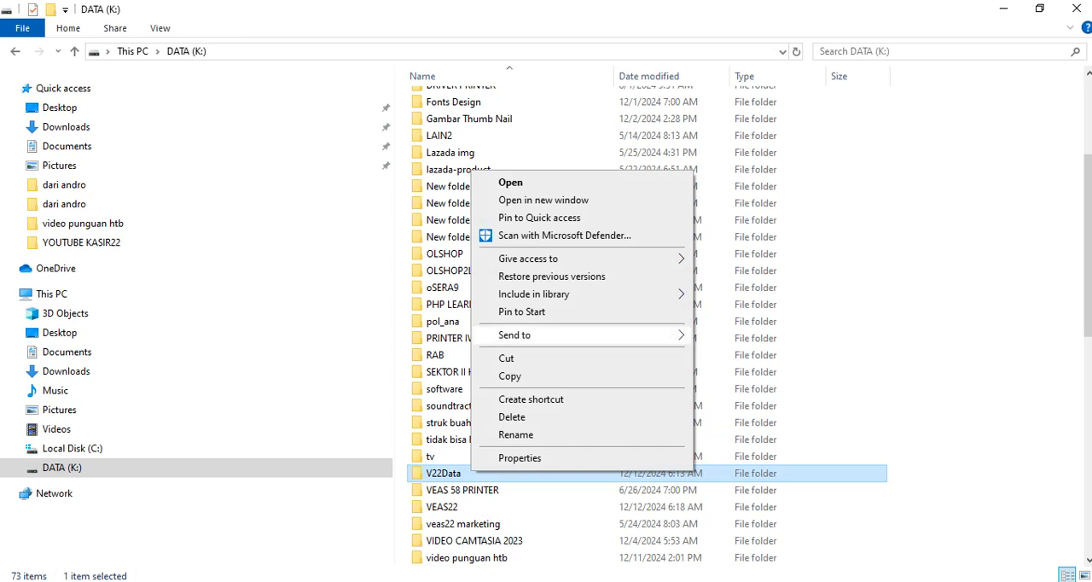
pyautogui.moveTo(555, 334)
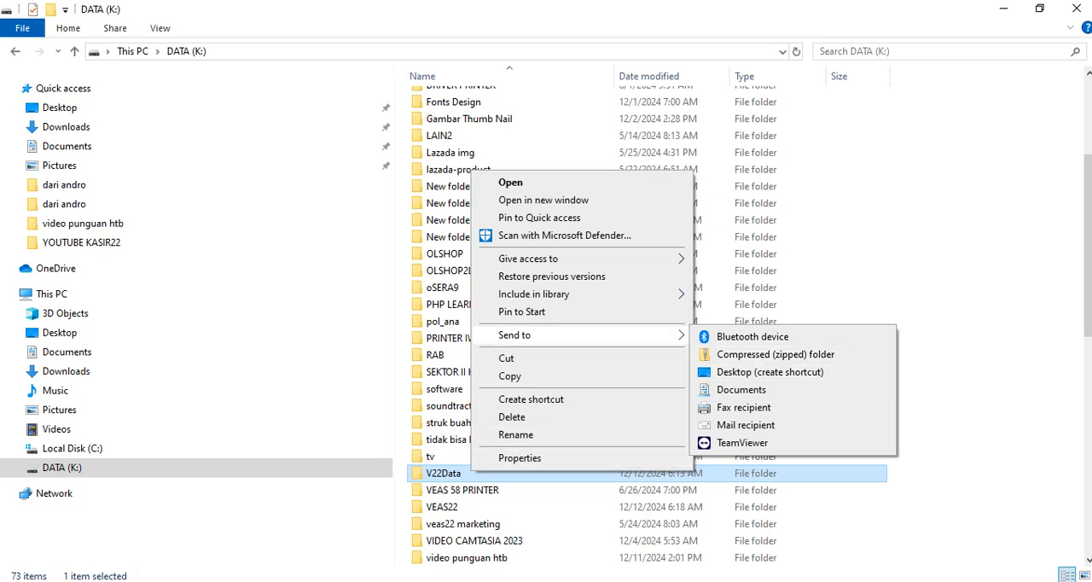
pyautogui.rightClick(438, 474)
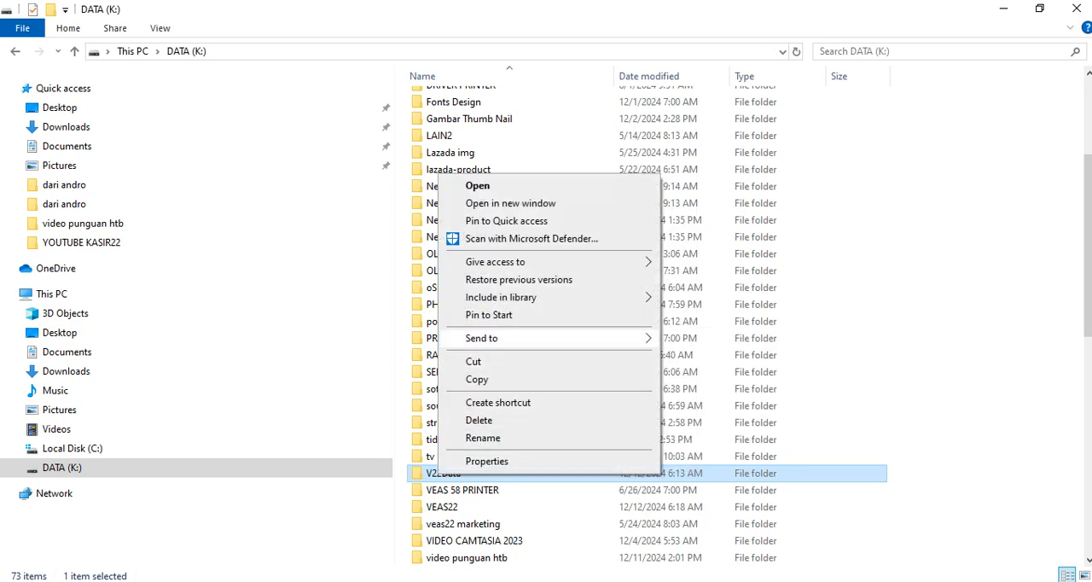
pyautogui.moveTo(512, 338)
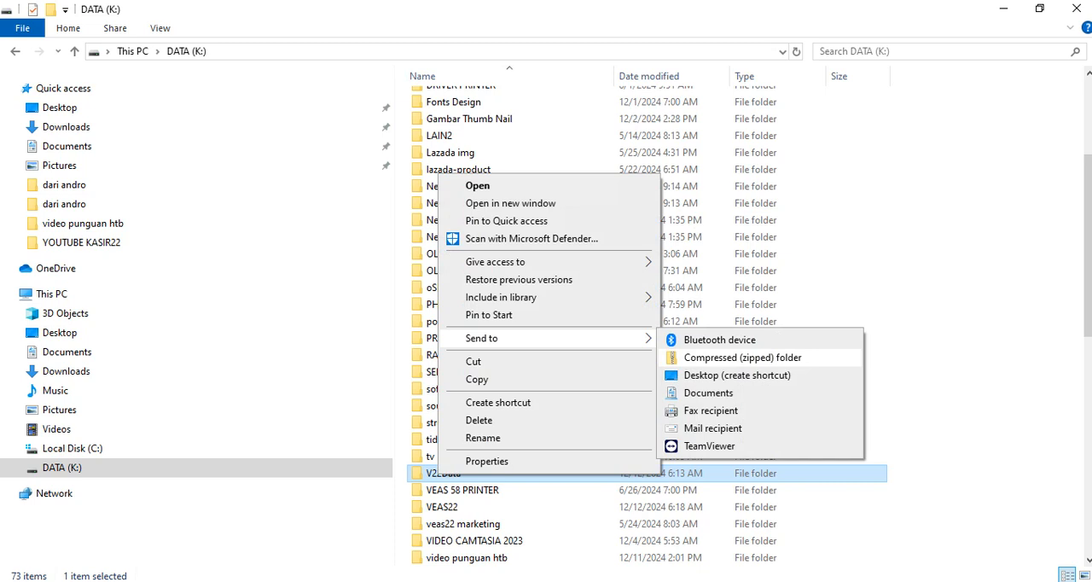
pyautogui.click(793, 320)
# Minimize File Explorer to reach the desktop and bring up the Windows Run dialog.
pyautogui.click(1003, 8)
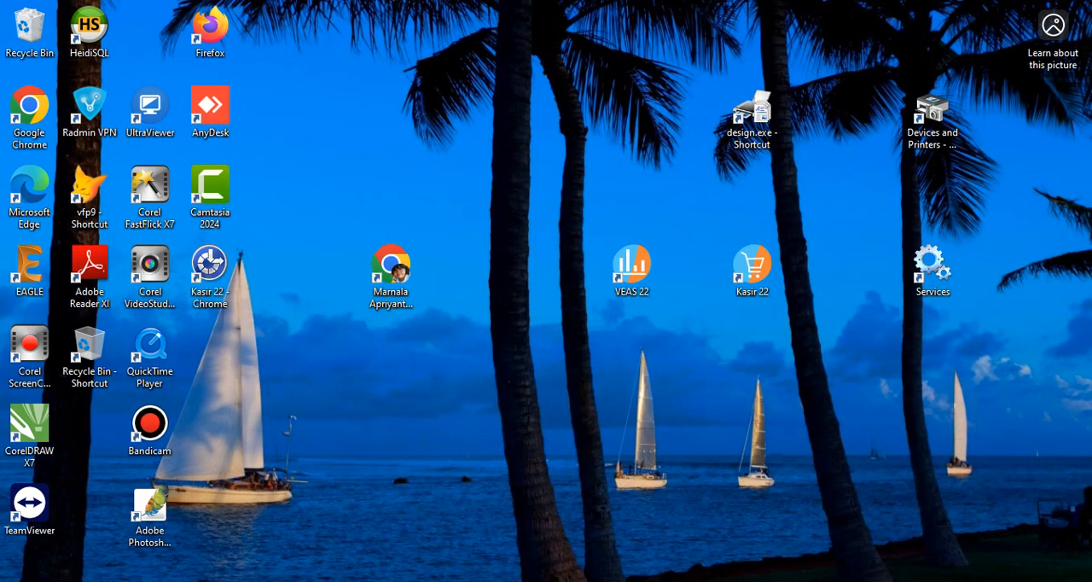
pyautogui.doubleClick(932, 269)
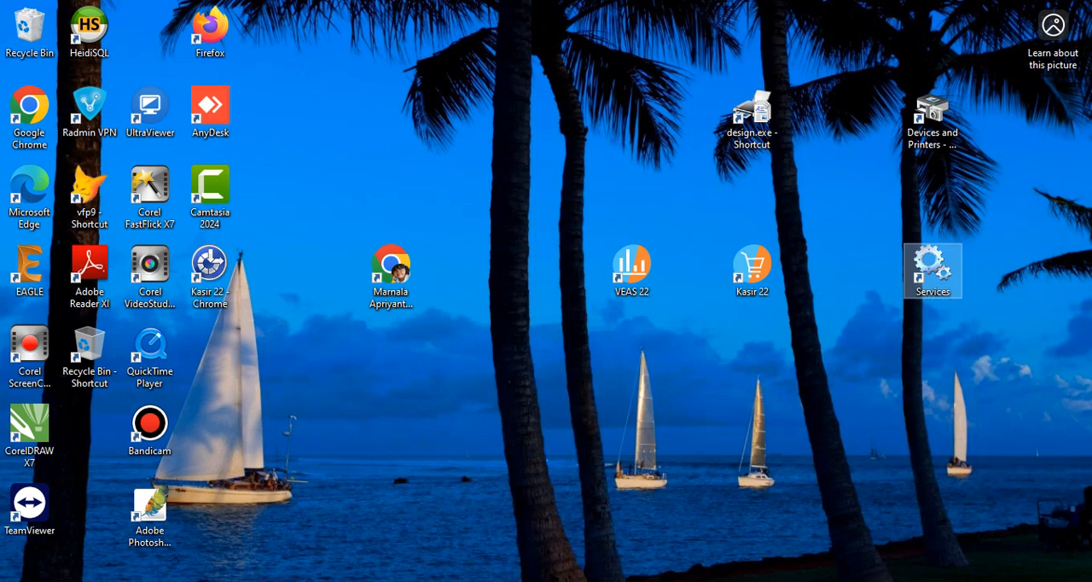
pyautogui.press('super+x')
pyautogui.press('Up')
pyautogui.press('Up')
pyautogui.press('Up')
pyautogui.press('Up')
pyautogui.press('Up')
pyautogui.press('Down')
pyautogui.press('Down')
pyautogui.press('Down')
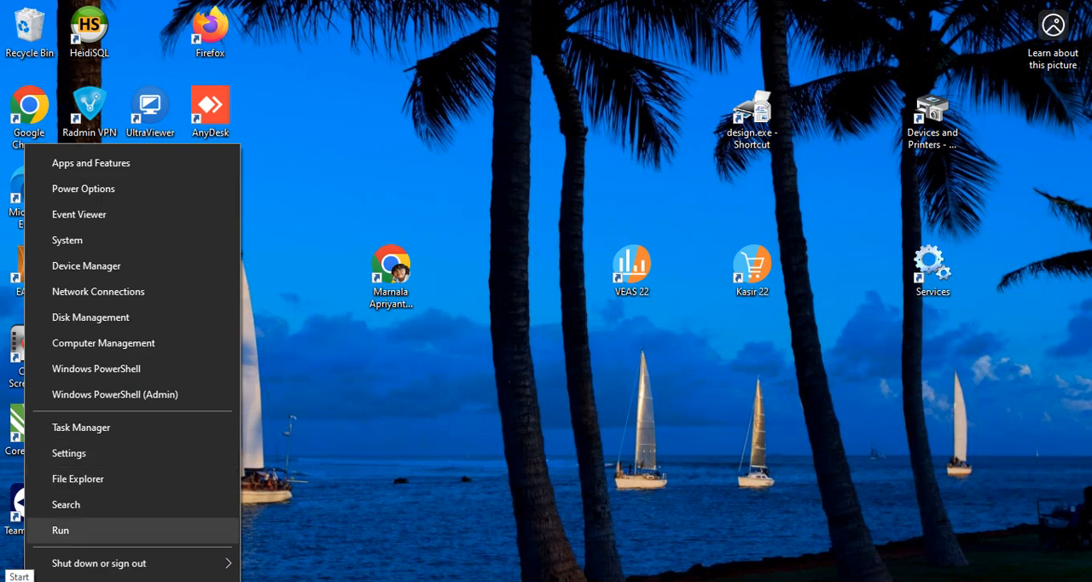
pyautogui.press('Return')
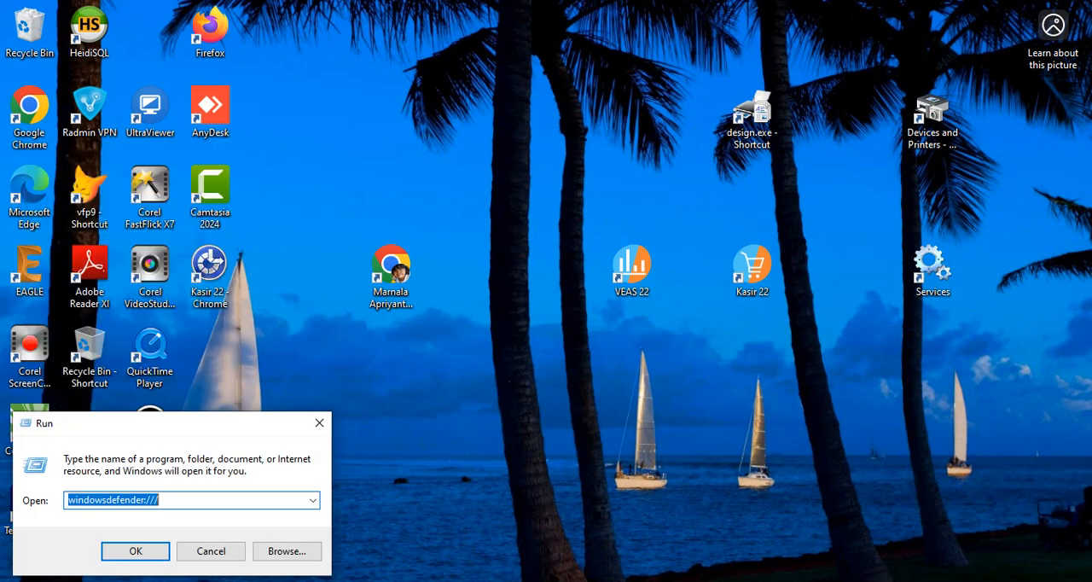
# Launch Control Panel by running the command CONTROL PANEL.
pyautogui.click(313, 501)
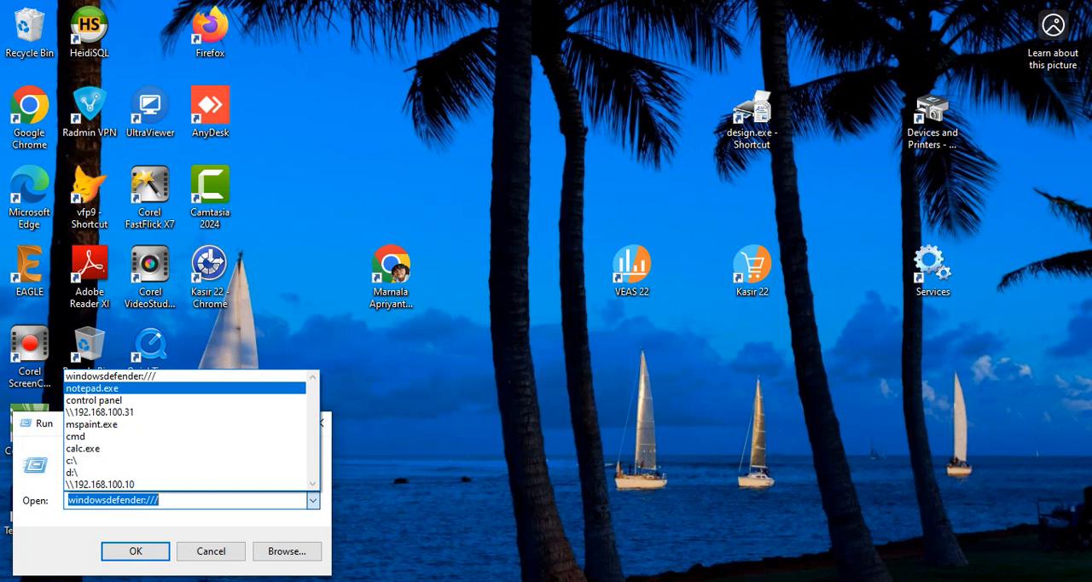
pyautogui.click(94, 400)
pyautogui.moveTo(136, 500); pyautogui.dragTo(68, 501)
pyautogui.write('C')
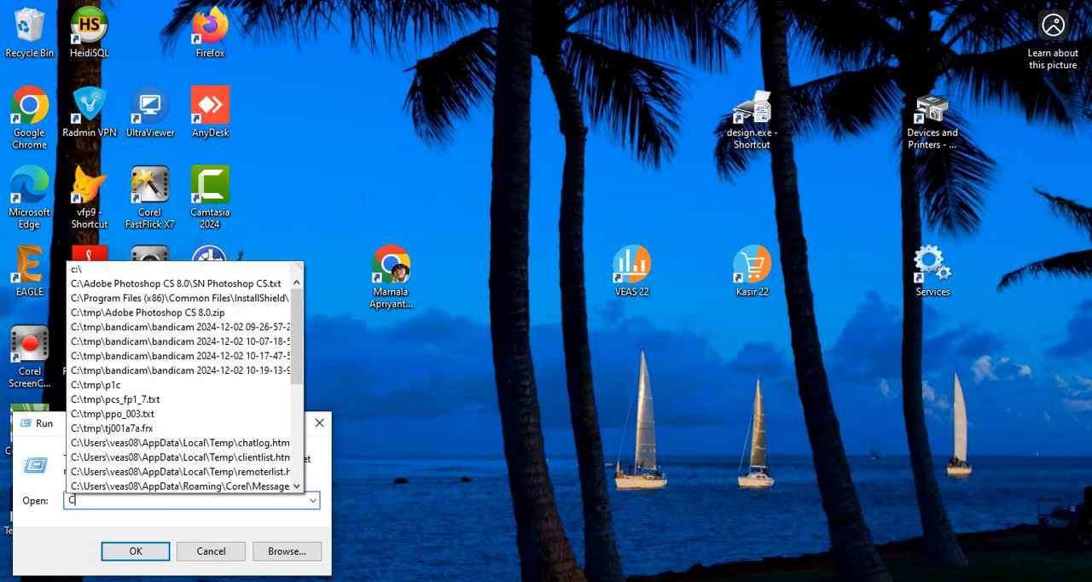
pyautogui.write('O')
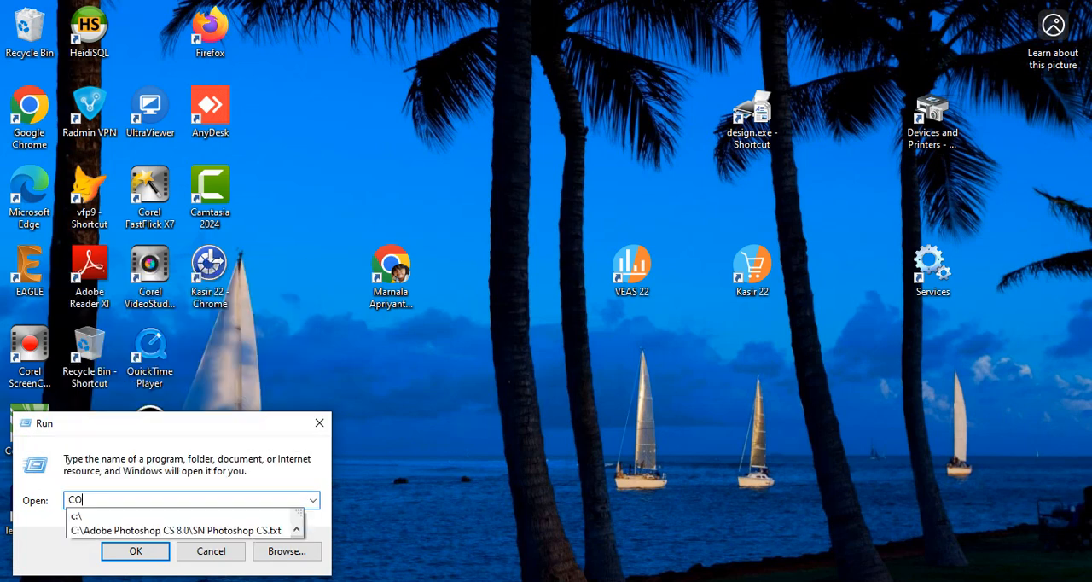
pyautogui.write('NTROL PANEL')
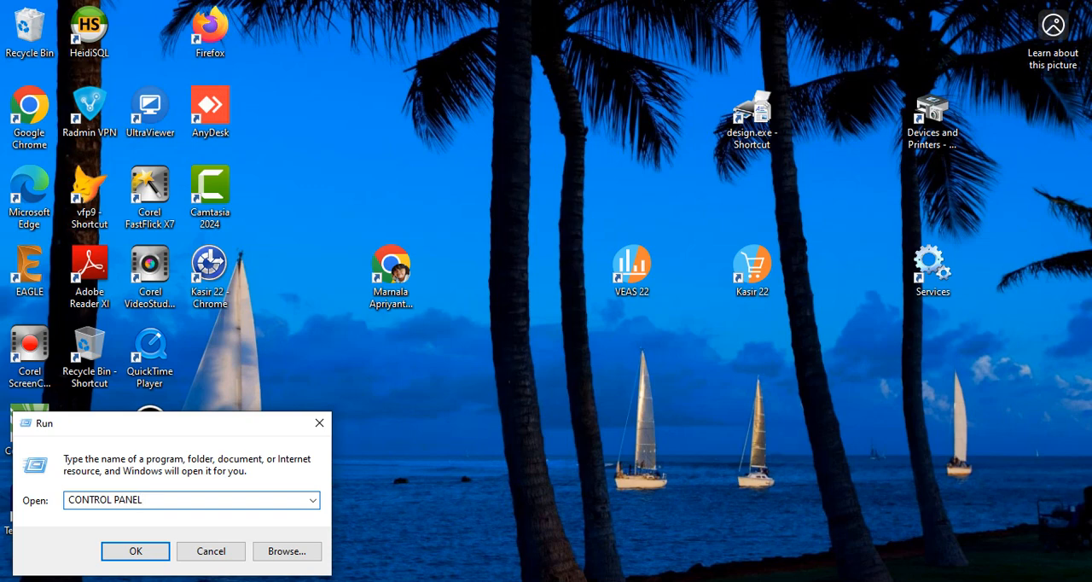
pyautogui.press('Return')
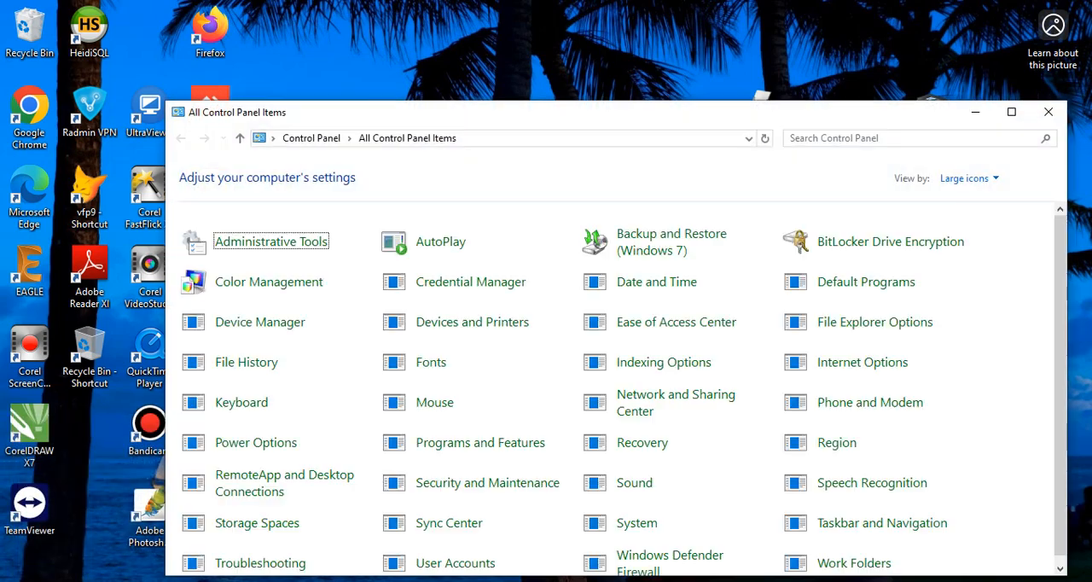
# Look through the Control Panel items and open Administrative Tools.
pyautogui.scroll(-1, 476, 512)
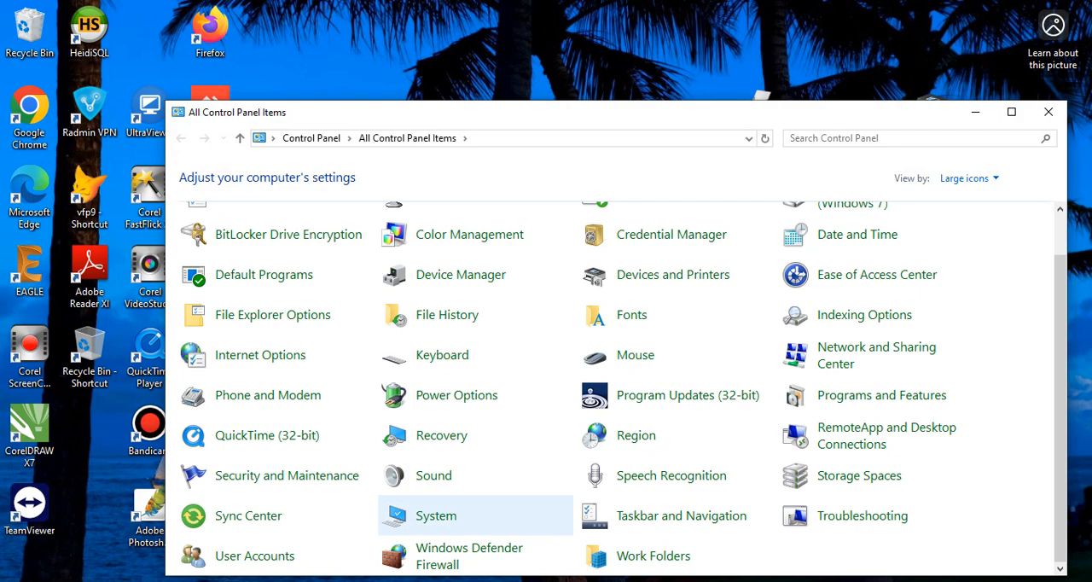
pyautogui.scroll(1, 475, 511)
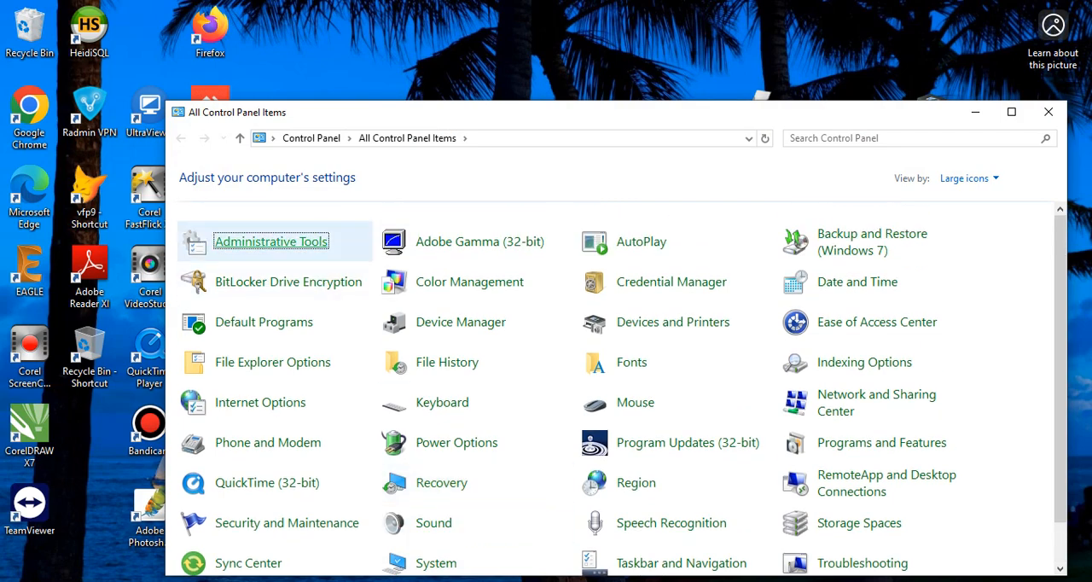
pyautogui.press('Return')
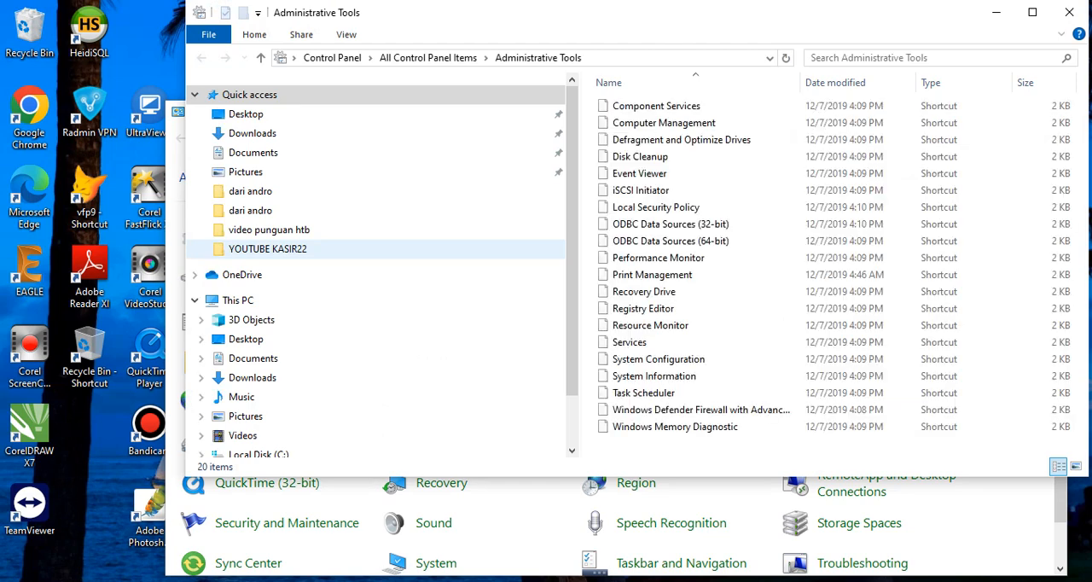
# Check the Send to options of the Services shortcut, and close the Administrative Tools and Control Panel windows.
pyautogui.click(628, 342)
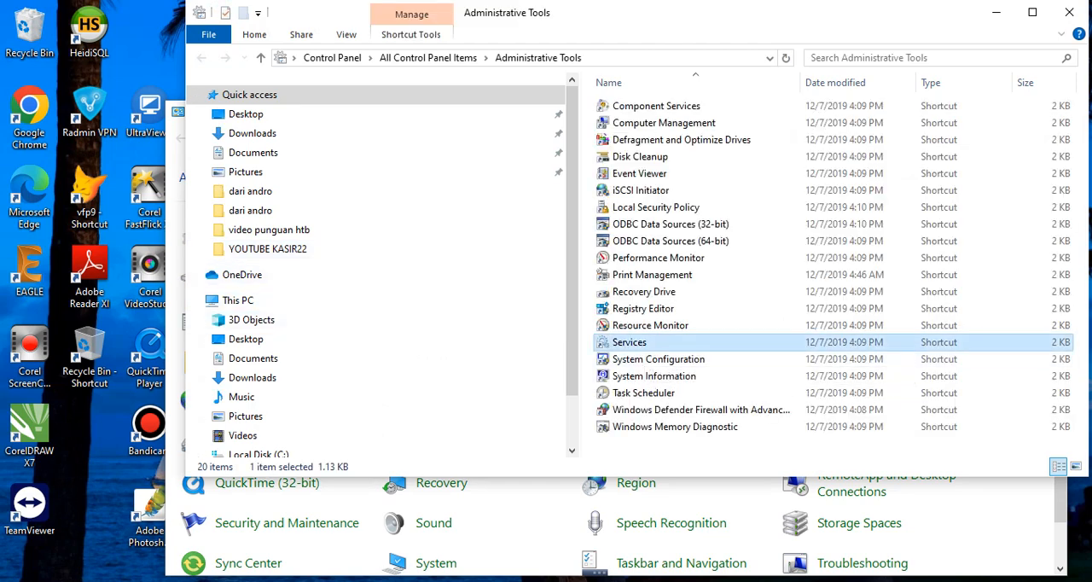
pyautogui.rightClick(641, 344)
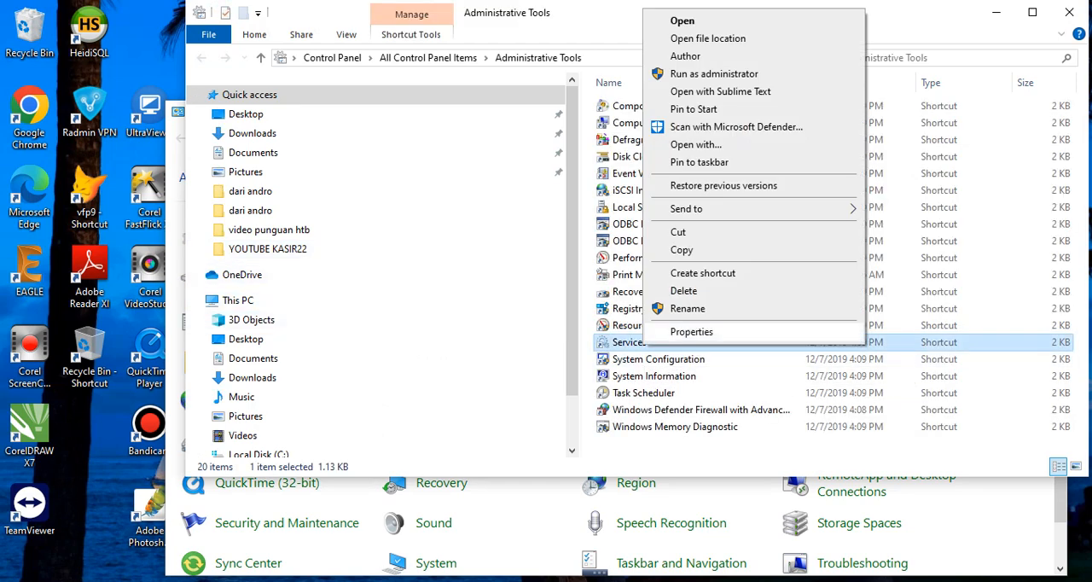
pyautogui.moveTo(725, 209)
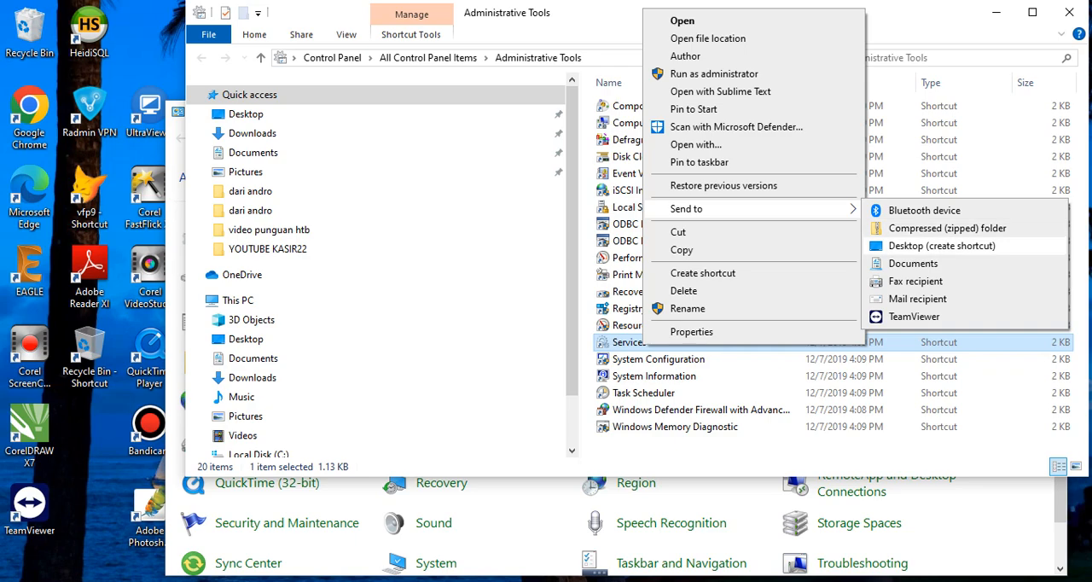
pyautogui.click(944, 5)
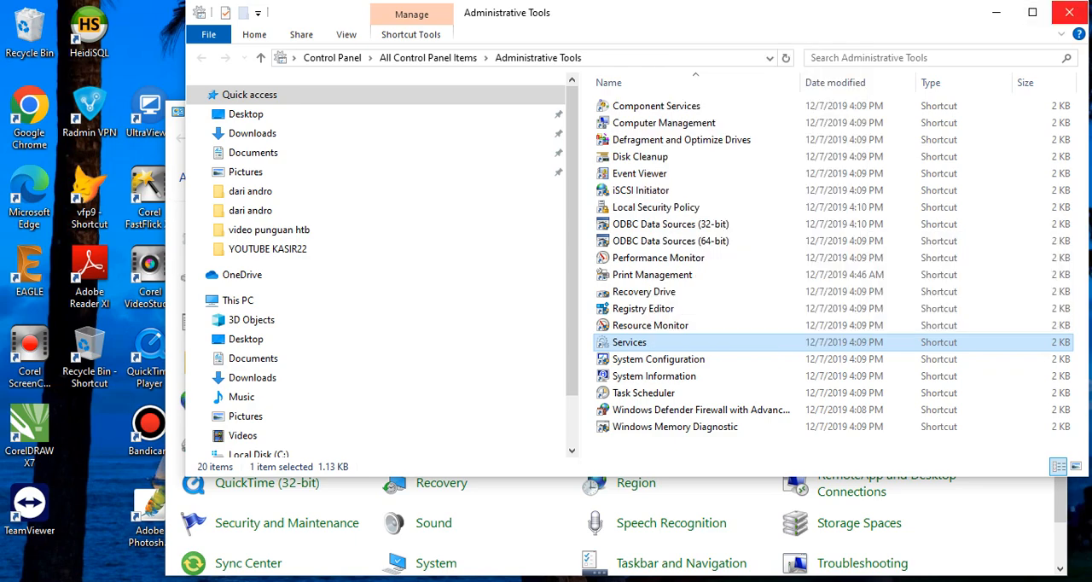
pyautogui.click(1068, 12)
pyautogui.click(1048, 112)
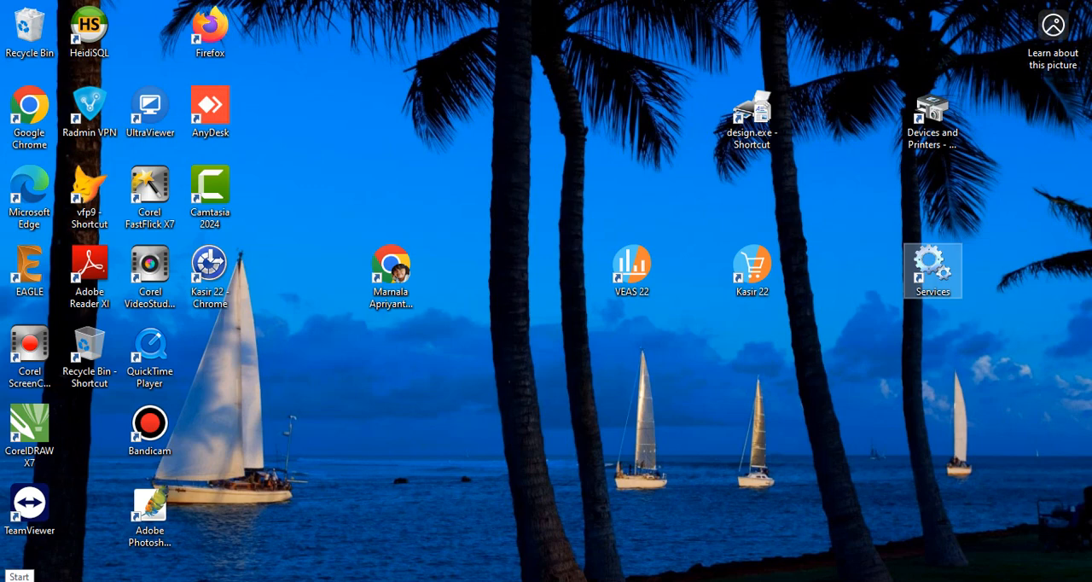
# Run control panel again and open the Services console from Administrative Tools.
pyautogui.rightClick(17, 580)
pyautogui.press('r')
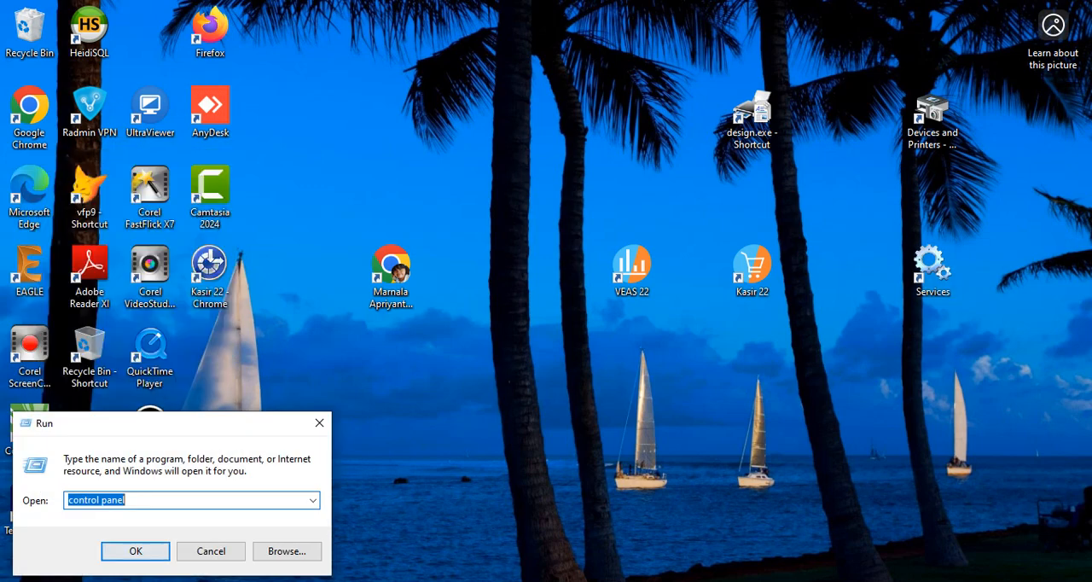
pyautogui.press('Return')
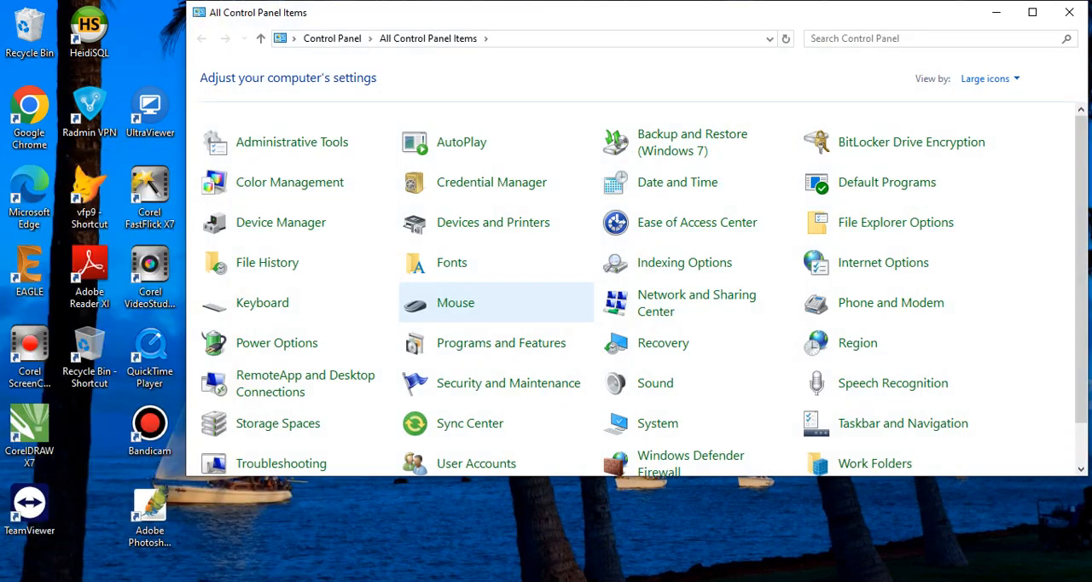
pyautogui.click(273, 145)
pyautogui.doubleClick(455, 342)
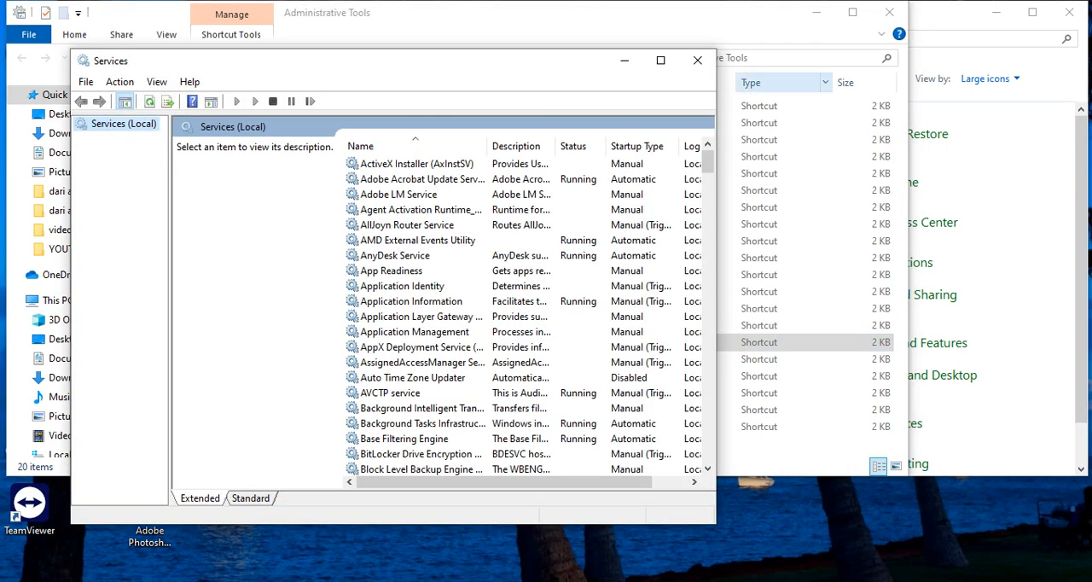
# Close the Services, Administrative Tools and Control Panel windows, and reopen Services from its desktop shortcut.
pyautogui.click(697, 60)
pyautogui.click(890, 12)
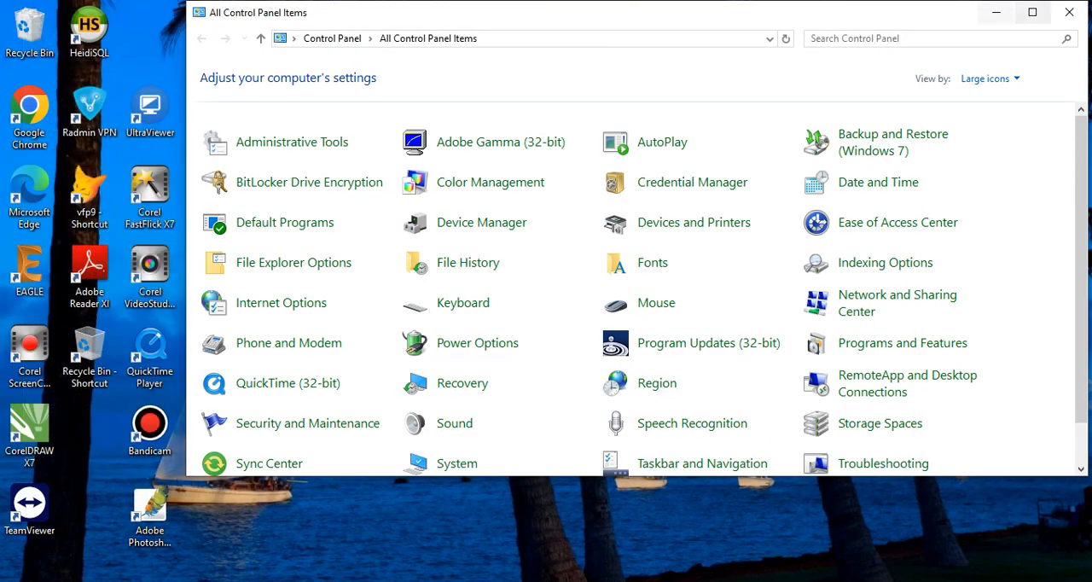
pyautogui.click(1068, 12)
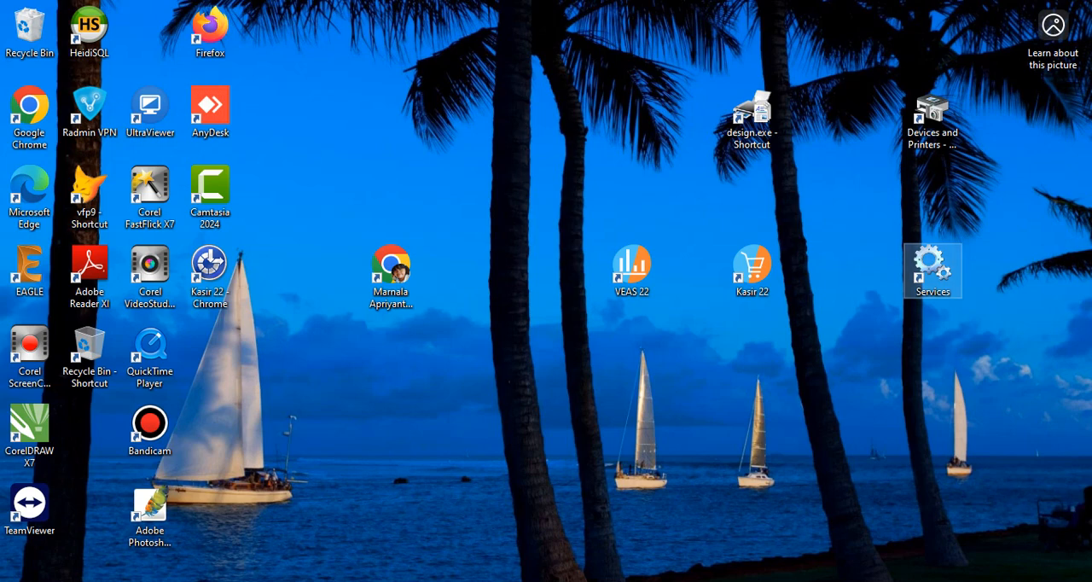
pyautogui.doubleClick(932, 266)
pyautogui.click(401, 240)
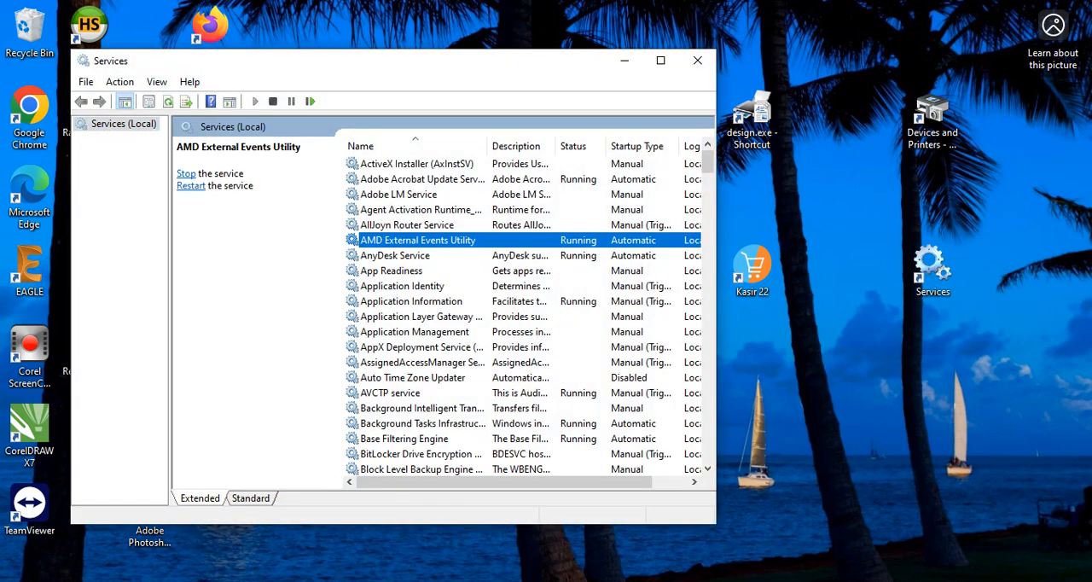
# Find the v22 (VEAS-22 System) service, widen the Description column, and stop the service.
pyautogui.scroll(-6, 444, 332)
pyautogui.scroll(-16, 443, 333)
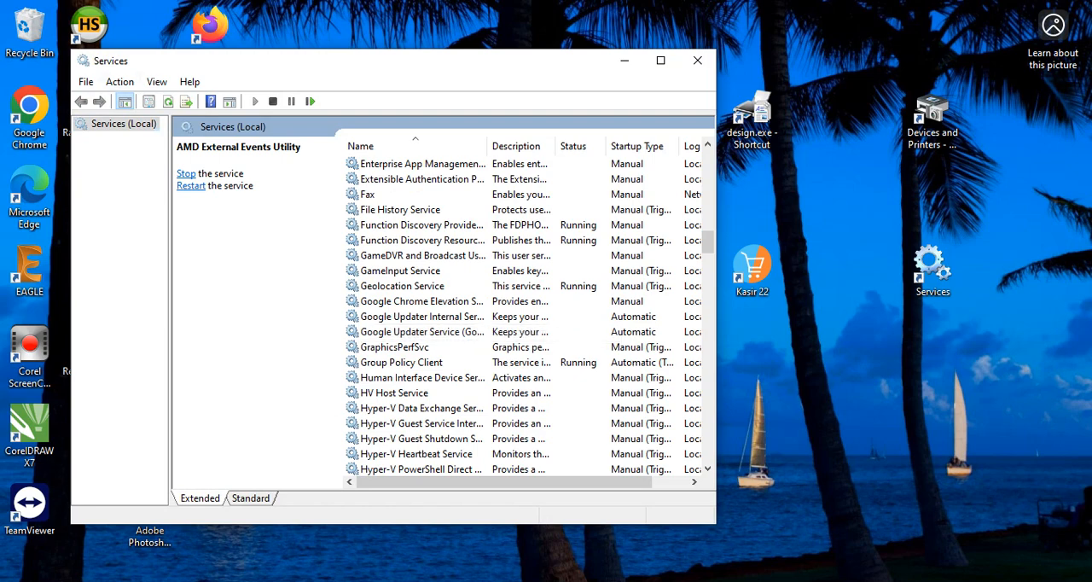
pyautogui.scroll(-20, 444, 333)
pyautogui.scroll(-20, 443, 333)
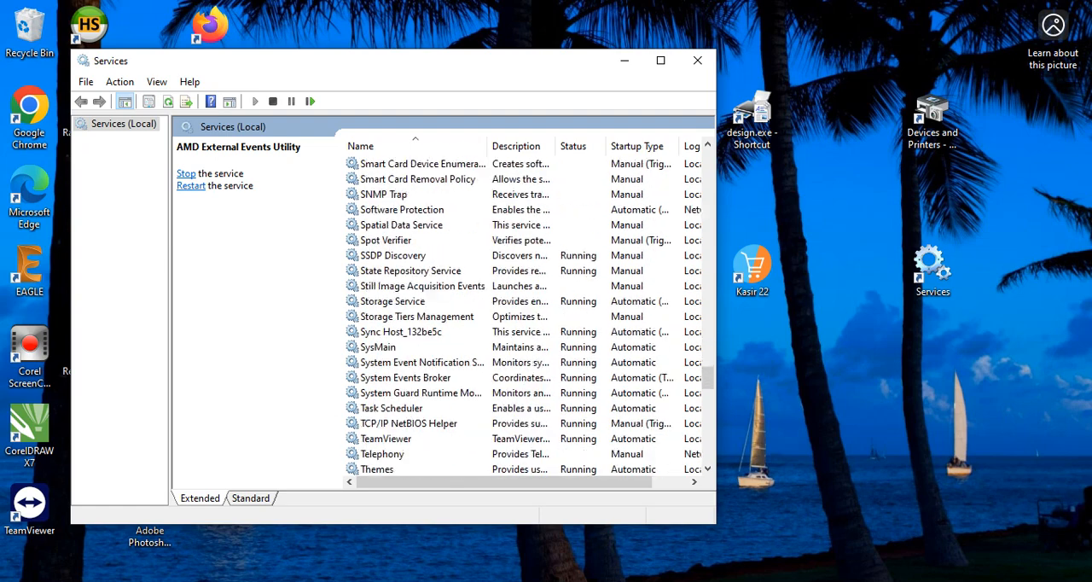
pyautogui.scroll(-7, 410, 332)
pyautogui.click(392, 332)
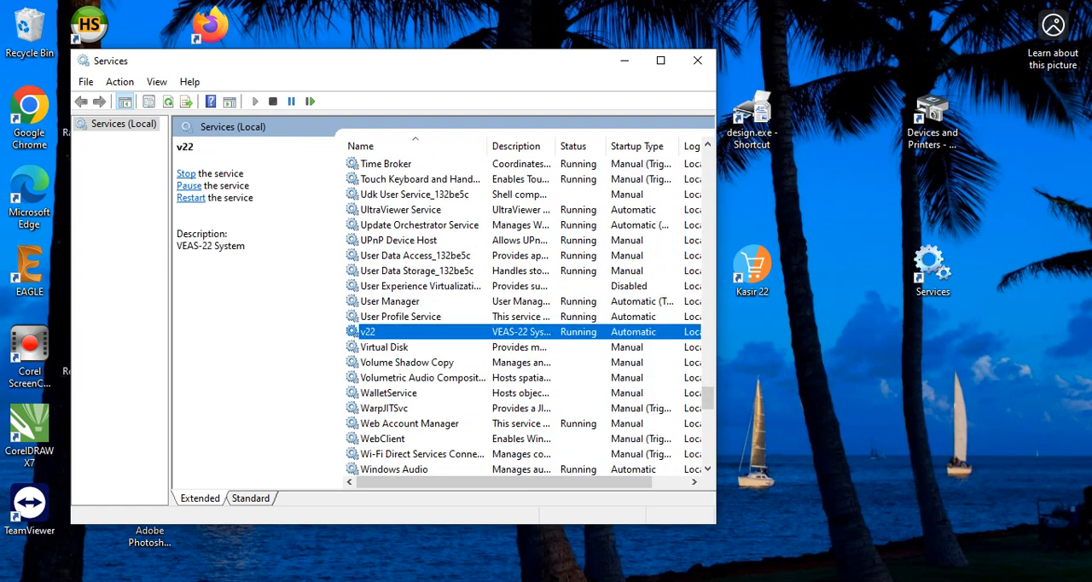
pyautogui.moveTo(557, 146); pyautogui.dragTo(632, 146)
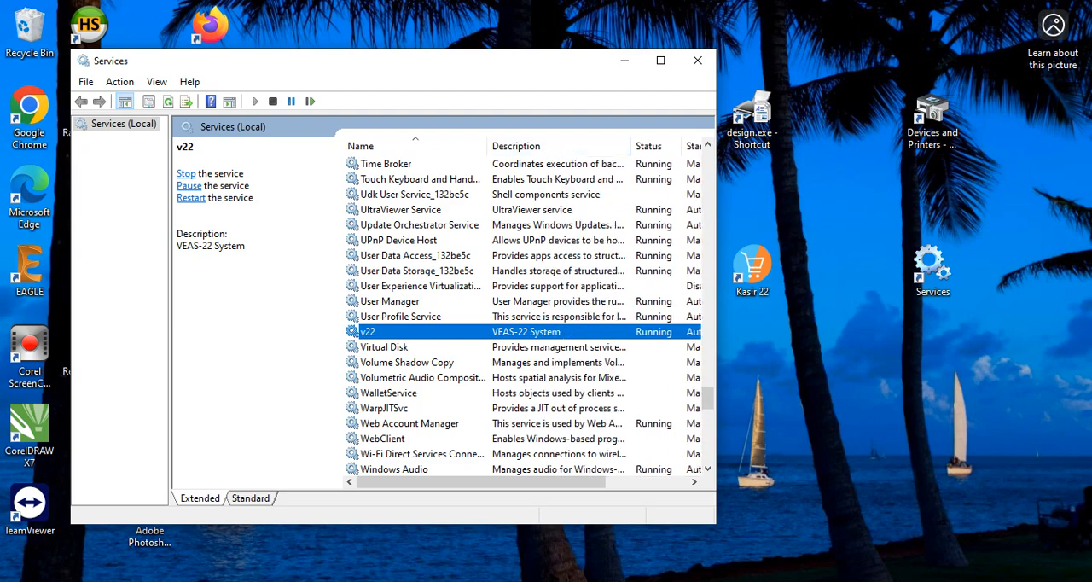
pyautogui.rightClick(497, 331)
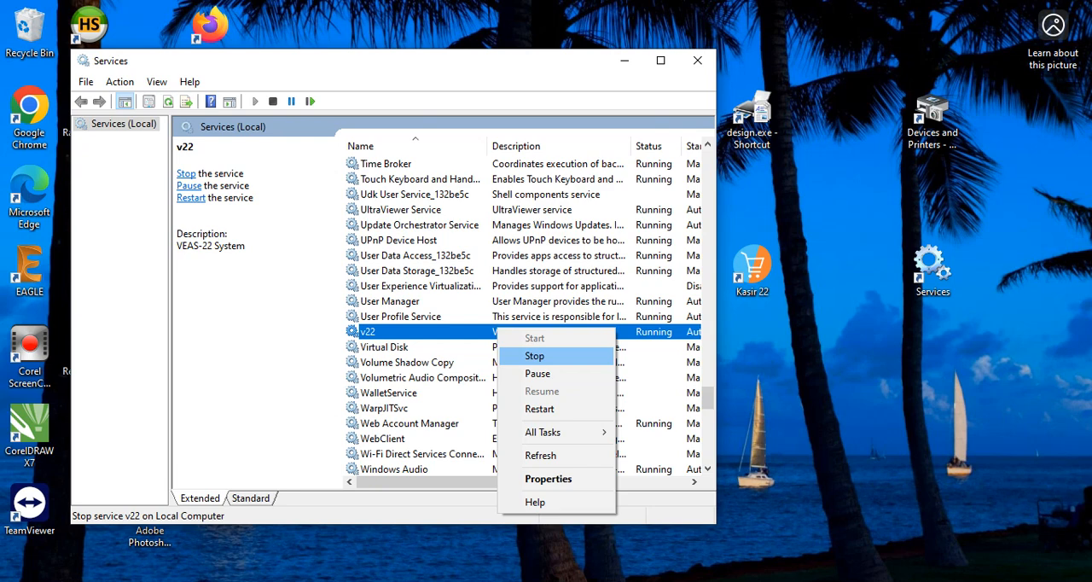
pyautogui.click(534, 356)
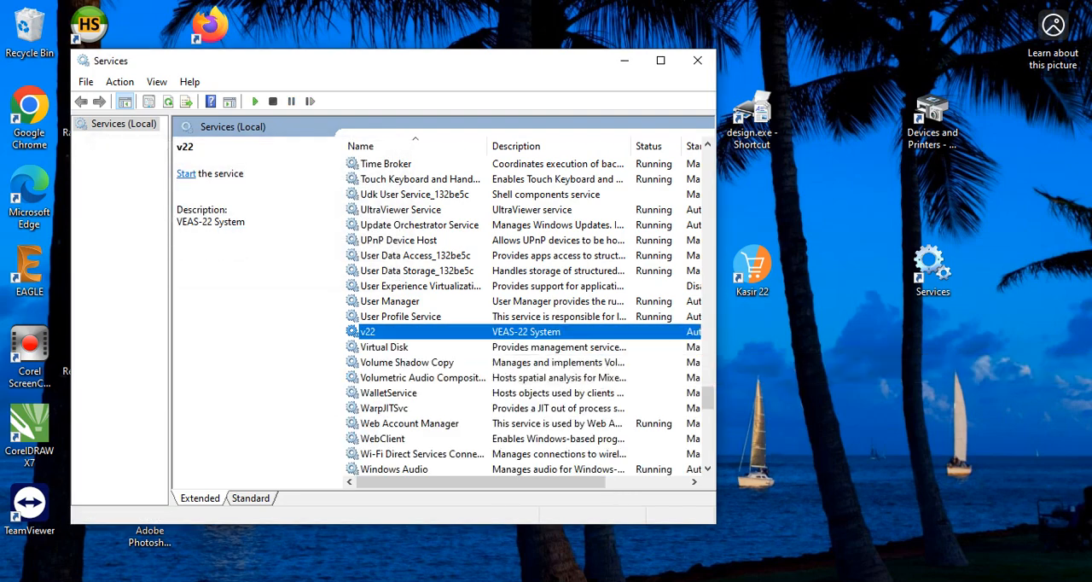
# Launch VEAS 22 and try to log in with the user PIN while the v22 service is stopped.
pyautogui.click(623, 60)
pyautogui.doubleClick(632, 268)
pyautogui.press('Return')
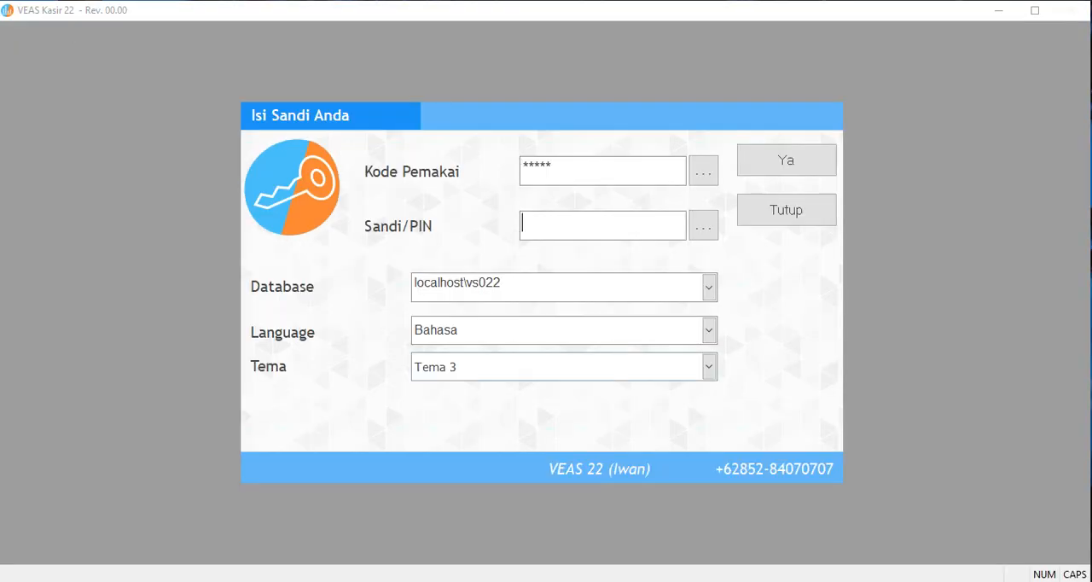
pyautogui.write('**')
pyautogui.press('Return')
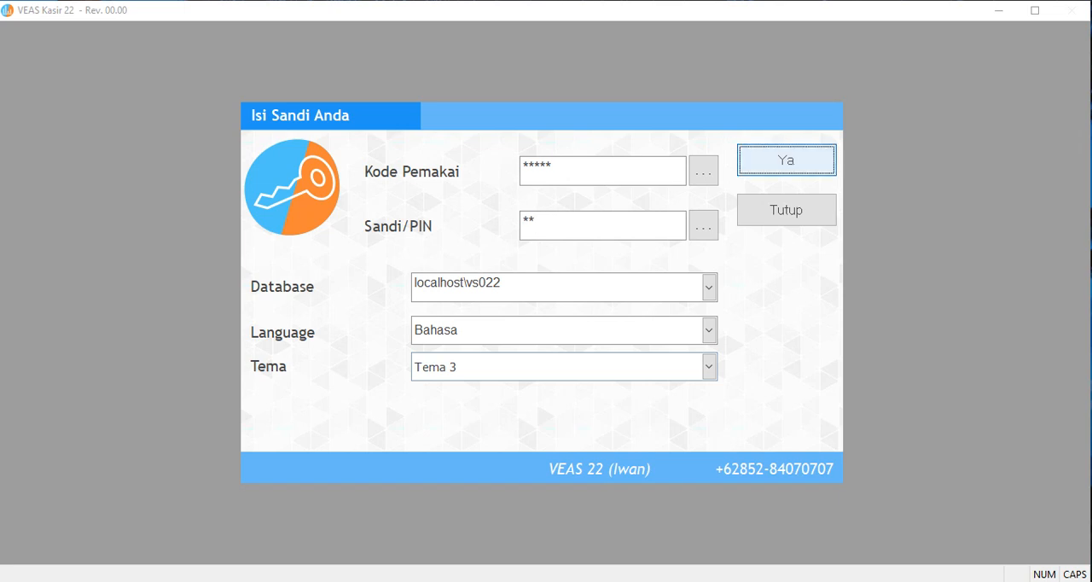
pyautogui.press('Return')
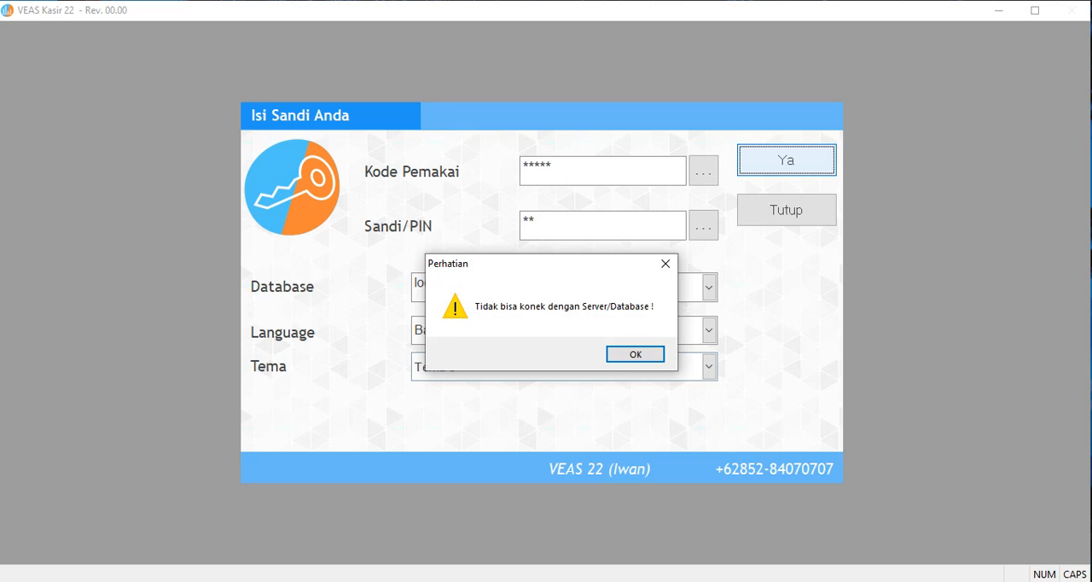
pyautogui.press('Return')
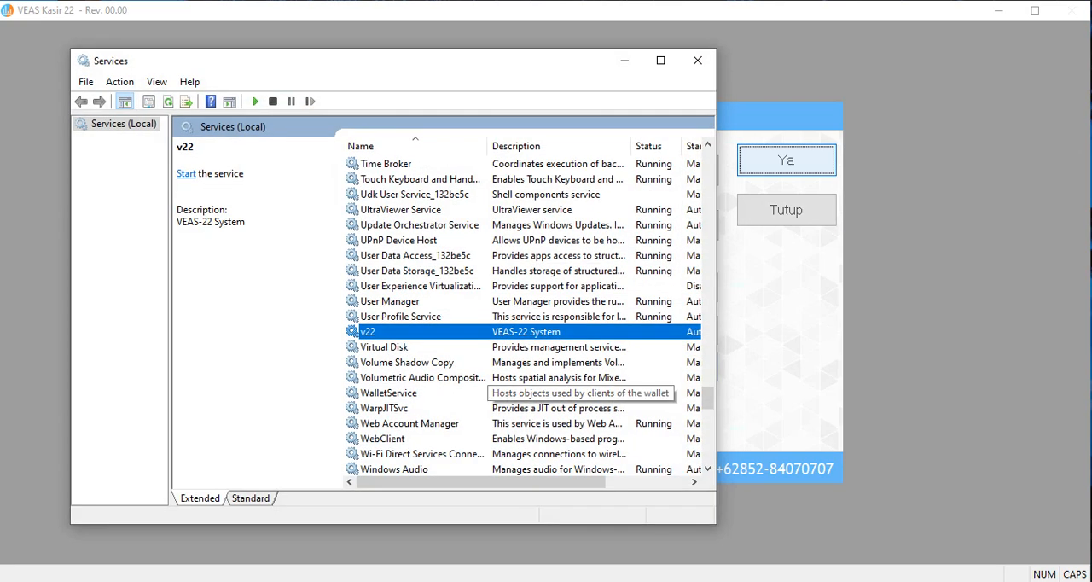
# Start the v22 service again and submit the VEAS 22 login.
pyautogui.rightClick(443, 334)
pyautogui.click(485, 345)
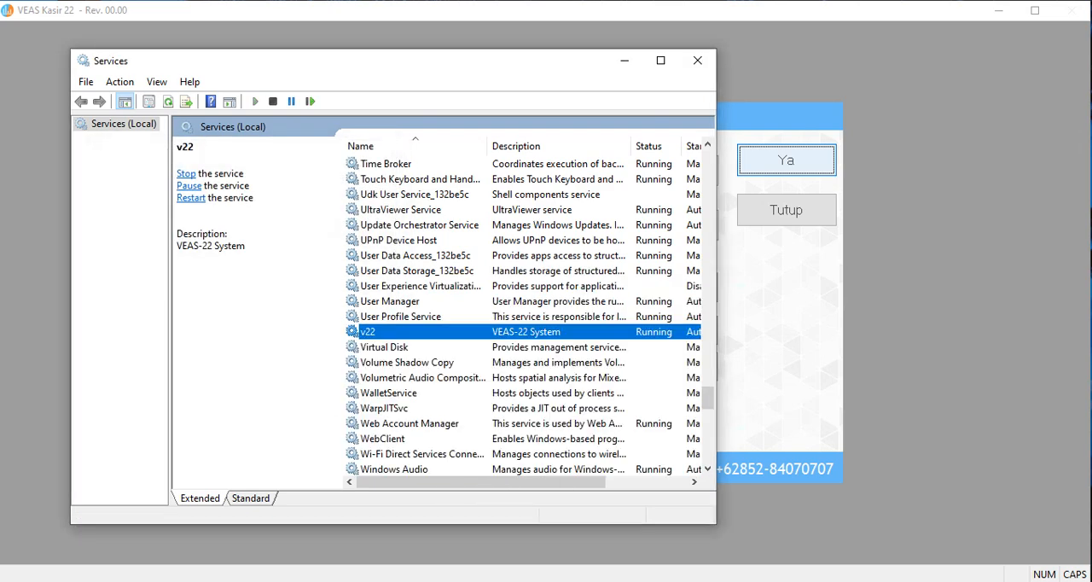
pyautogui.click(623, 60)
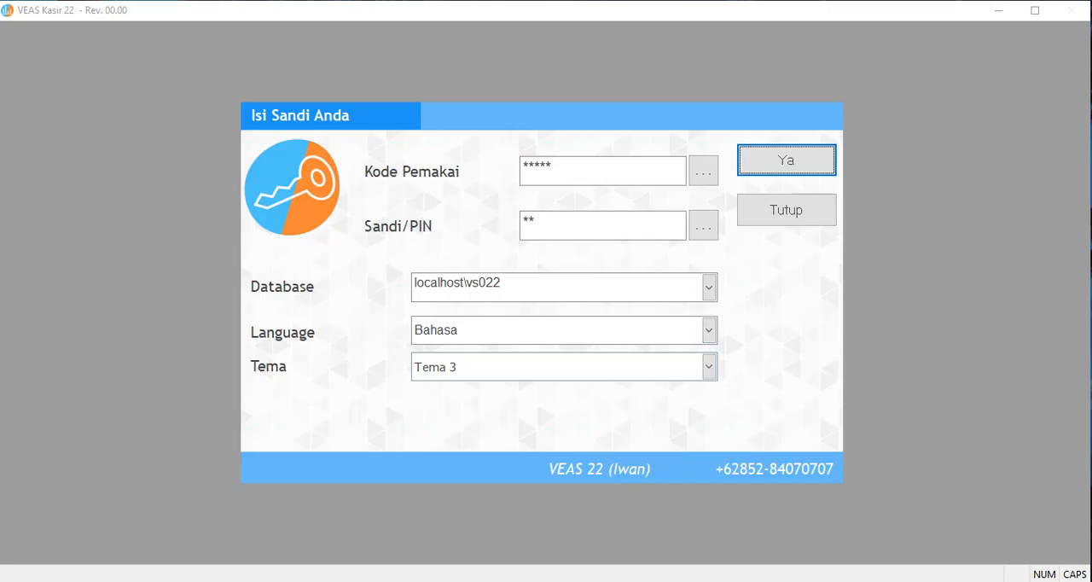
pyautogui.click(786, 160)
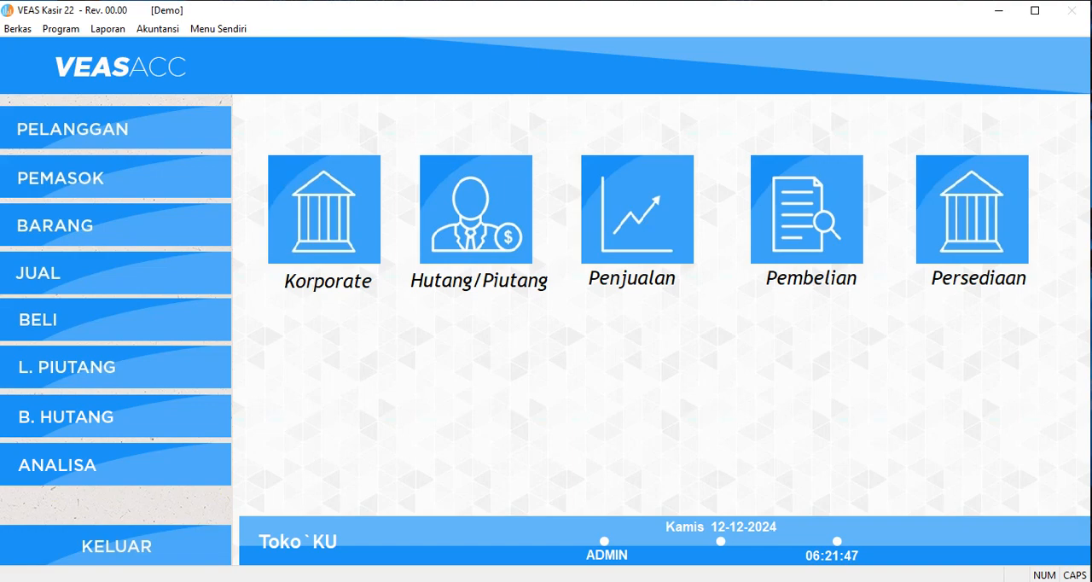
# Stop the v22 service while VEAS 22 is running, and move the Services window clear of the VEAS 22 menu.
pyautogui.hotkey('alt', 'Tab')
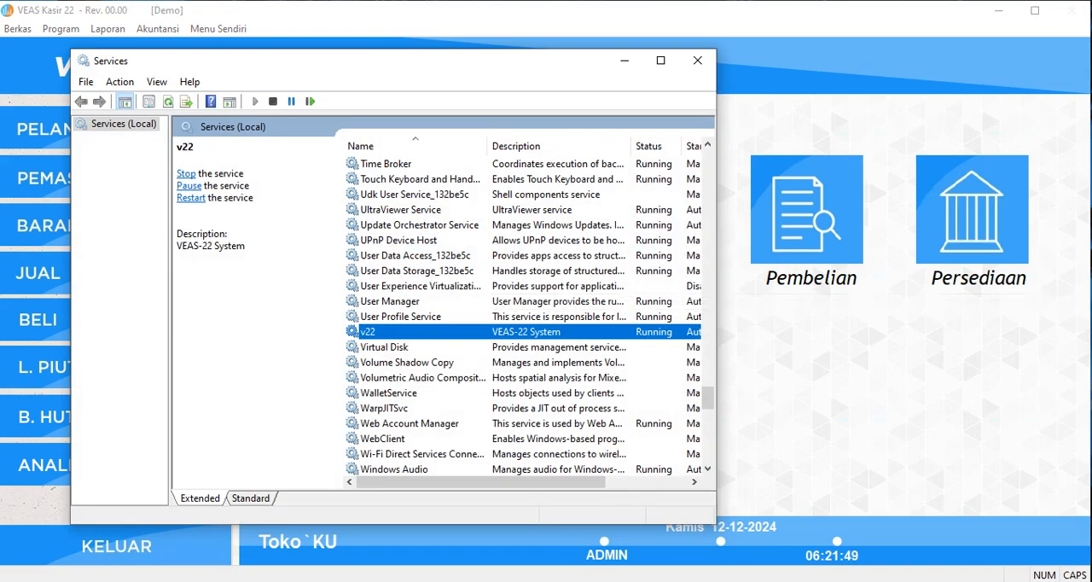
pyautogui.rightClick(583, 331)
pyautogui.click(620, 362)
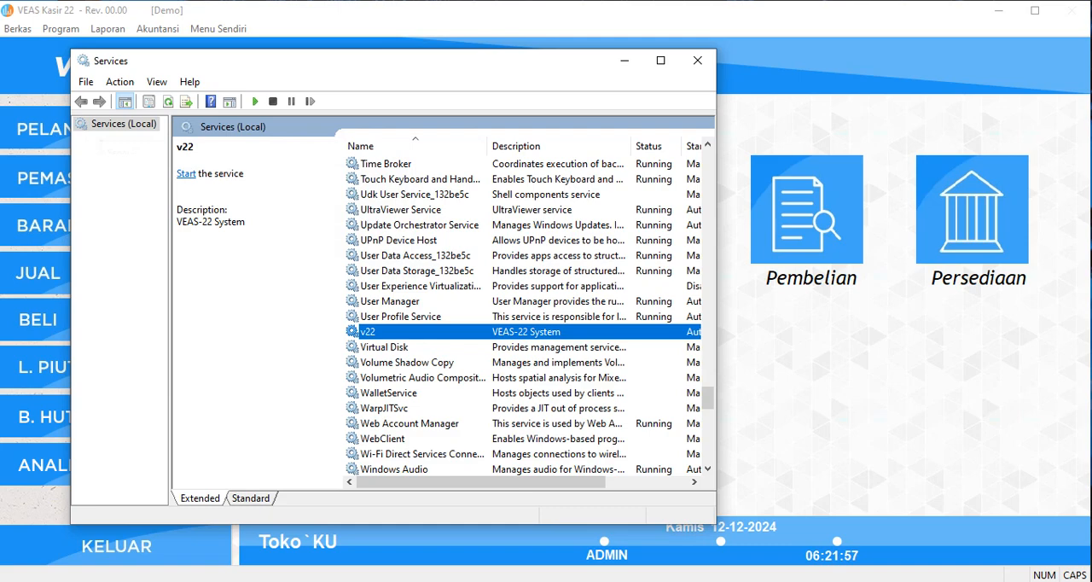
pyautogui.moveTo(447, 60); pyautogui.dragTo(704, 241)
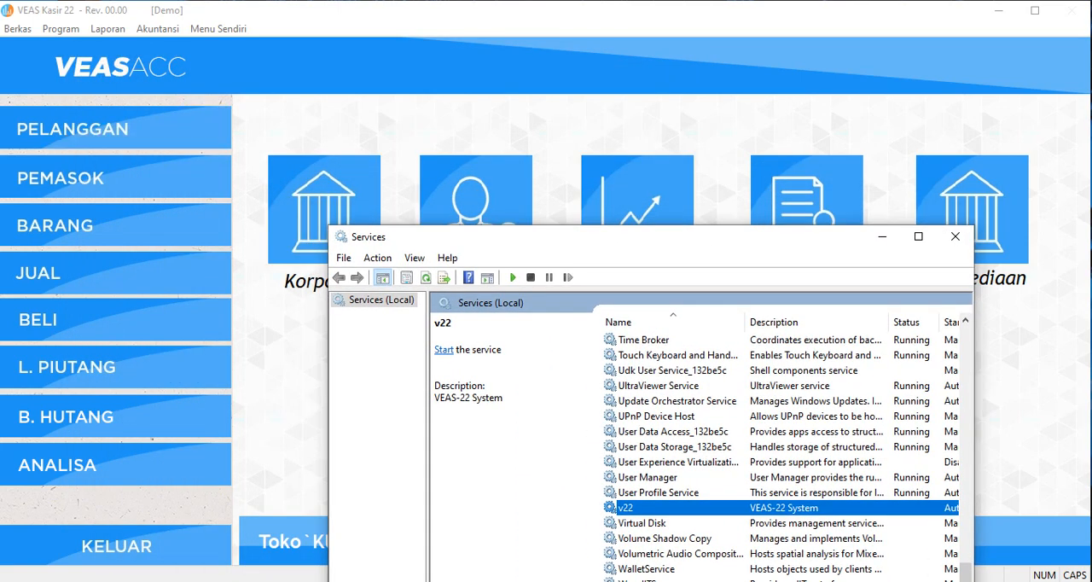
# Try to open PEMASOK in VEAS 22 with the service stopped, and cancel the program error.
pyautogui.click(116, 177)
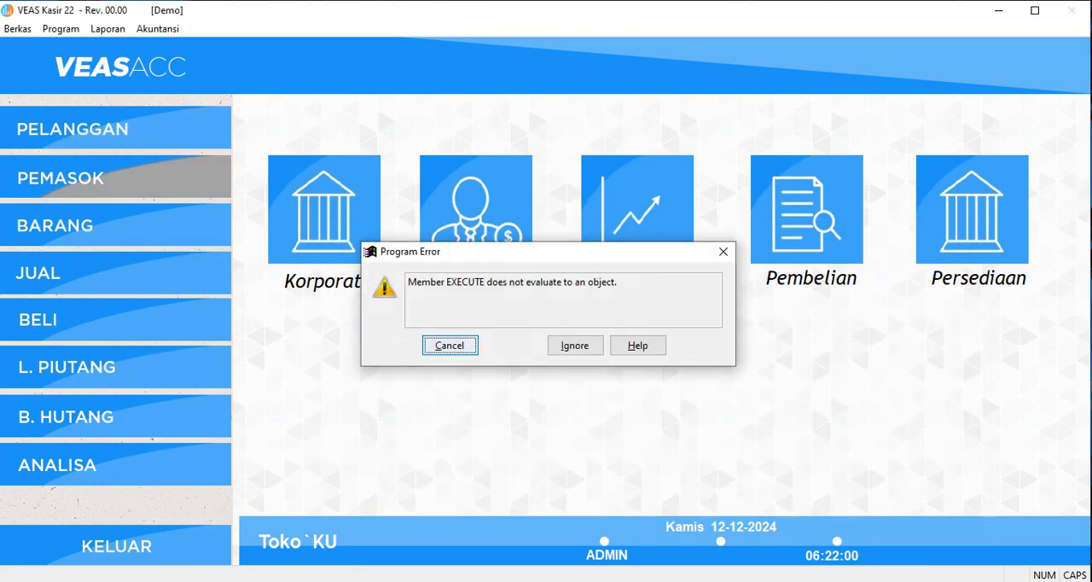
pyautogui.click(450, 346)
pyautogui.click(885, 236)
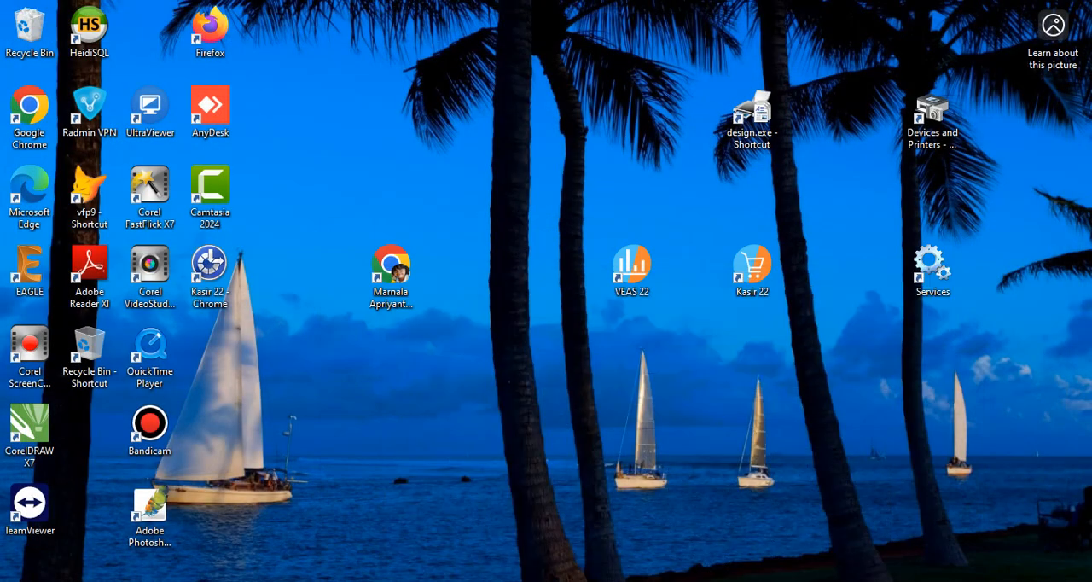
# Return to Services, reposition its window, and restore VEAS 22 access by starting the v22 service.
pyautogui.hotkey('alt', 'Tab')
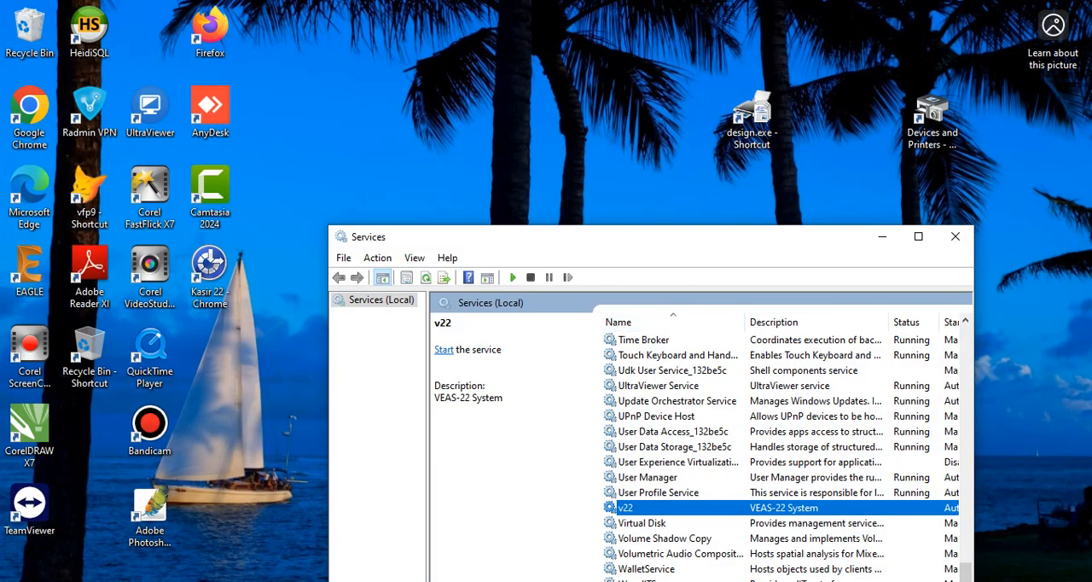
pyautogui.moveTo(740, 243); pyautogui.dragTo(721, 205)
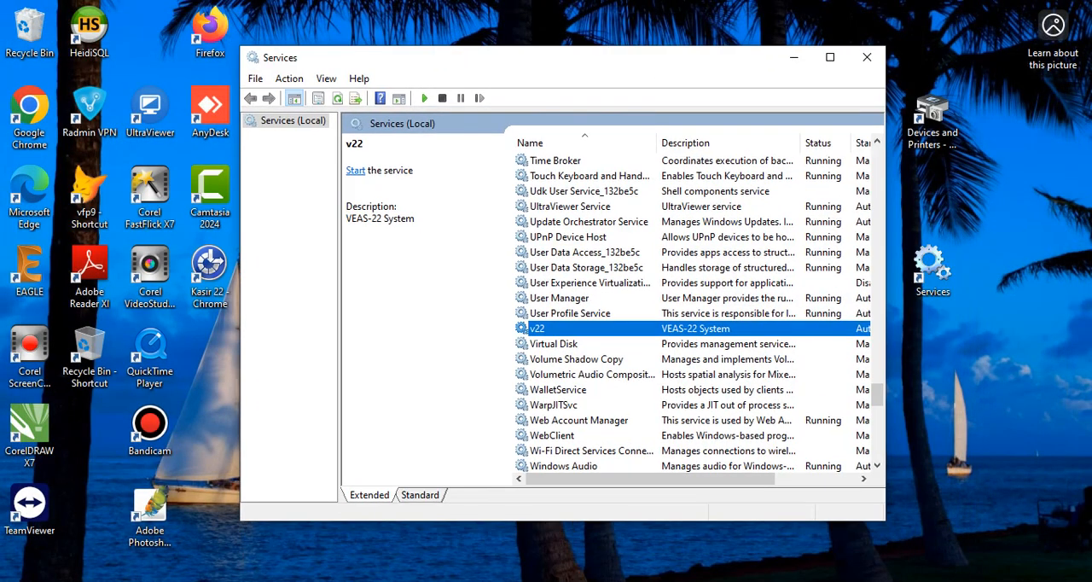
pyautogui.rightClick(613, 328)
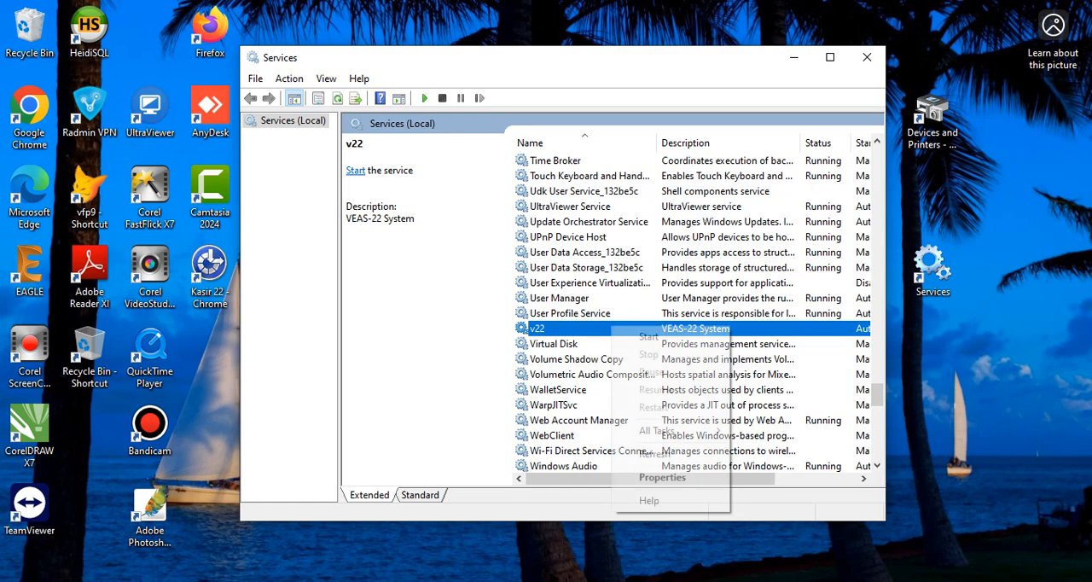
pyautogui.click(648, 336)
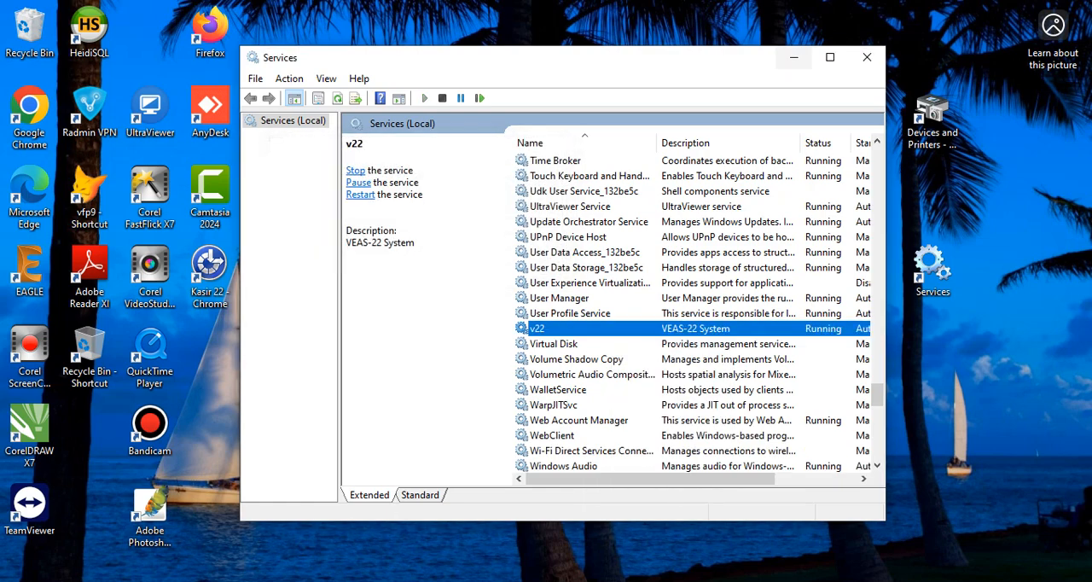
# Reopen VEAS 22, log in with the user PIN to test the connection, and exit the program.
pyautogui.click(793, 57)
pyautogui.doubleClick(631, 268)
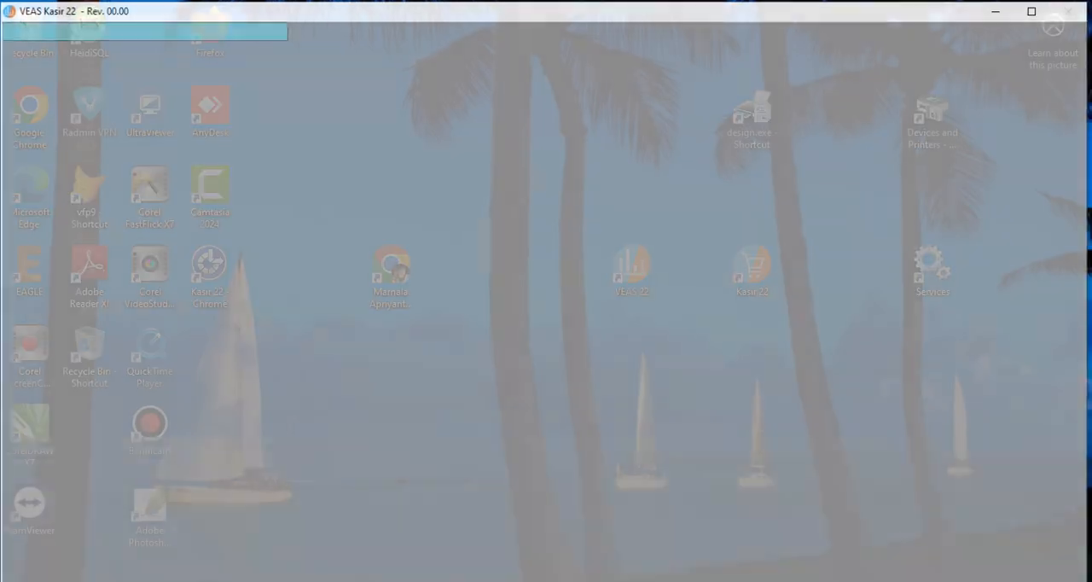
pyautogui.write('**')
pyautogui.press('Return')
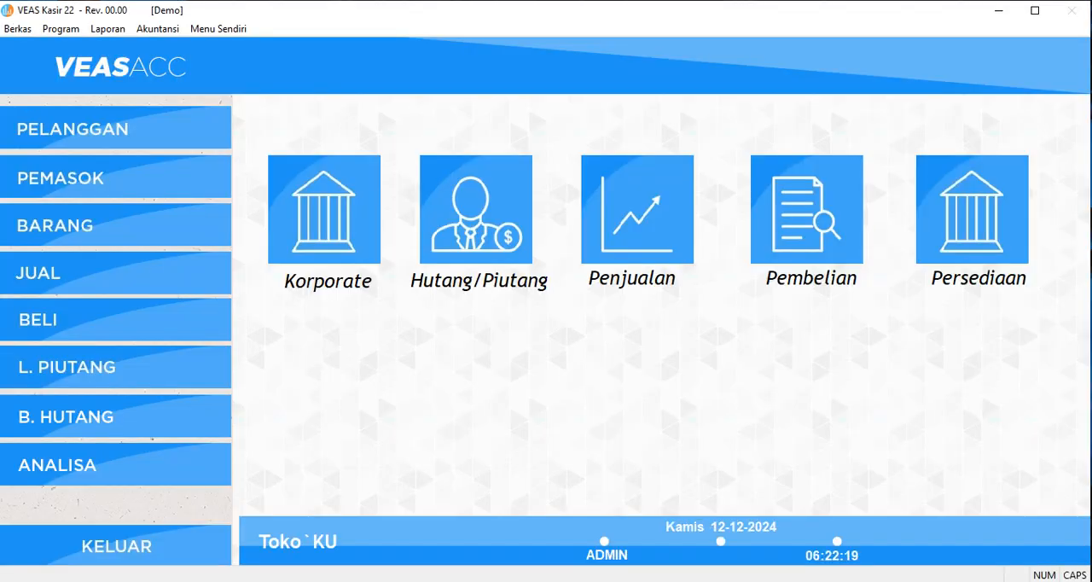
pyautogui.click(116, 545)
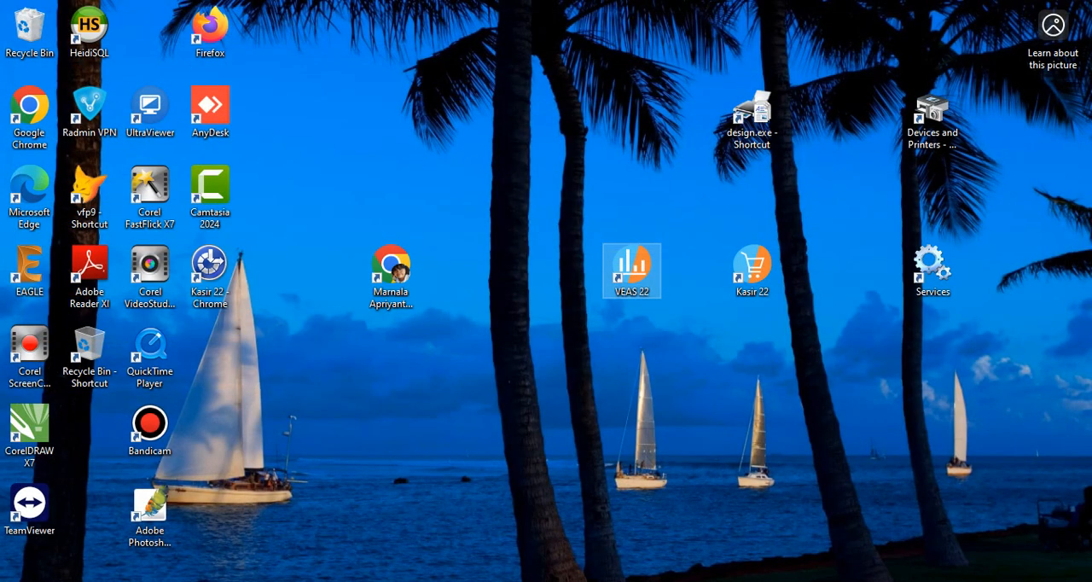
# Switch to Services, stop the v22 service, check its Start option, and minimize the window.
pyautogui.hotkey('alt', 'Tab')
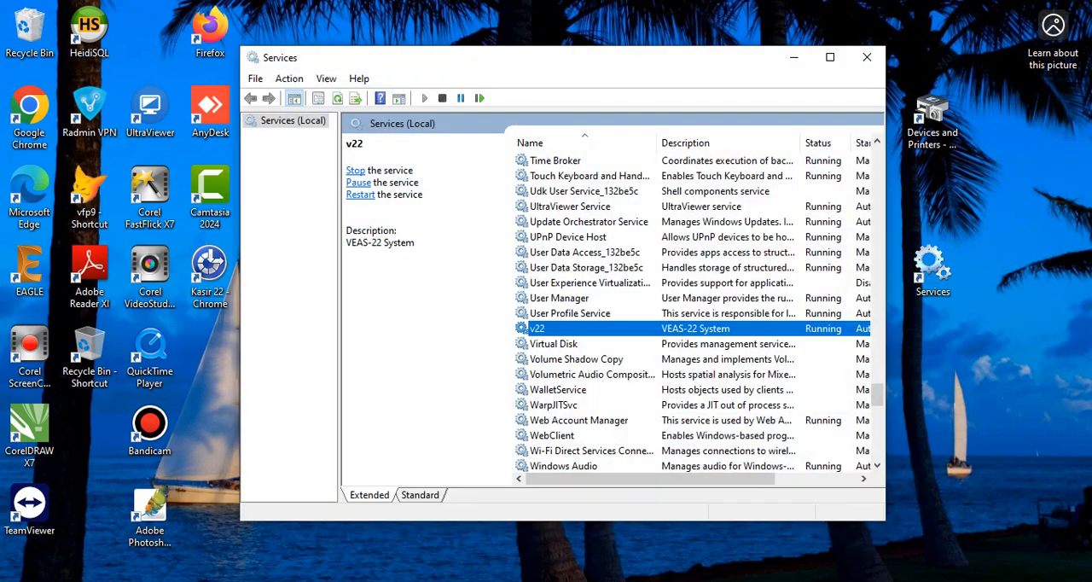
pyautogui.rightClick(609, 329)
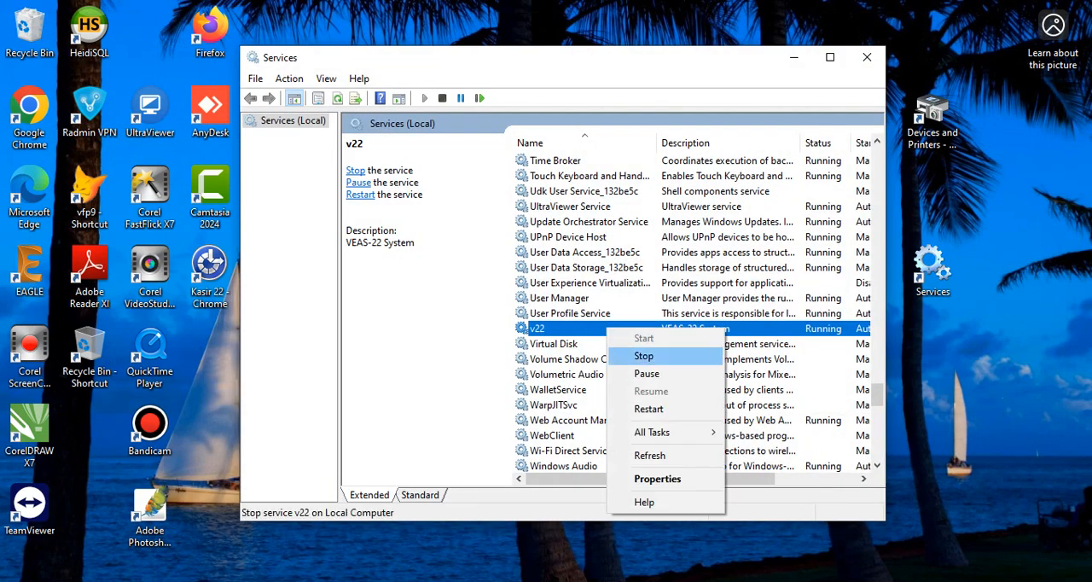
pyautogui.click(648, 356)
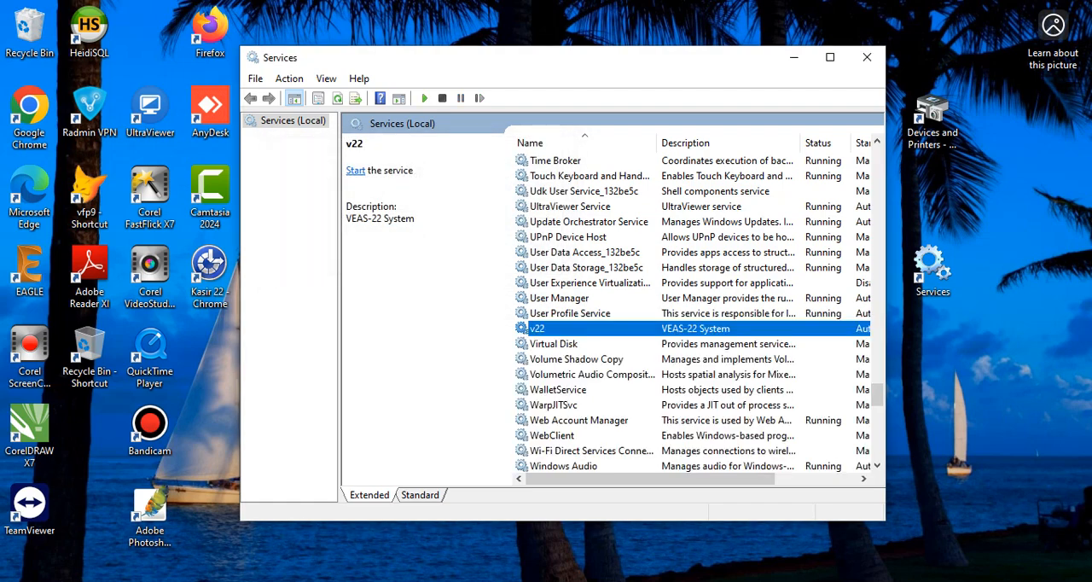
pyautogui.rightClick(820, 328)
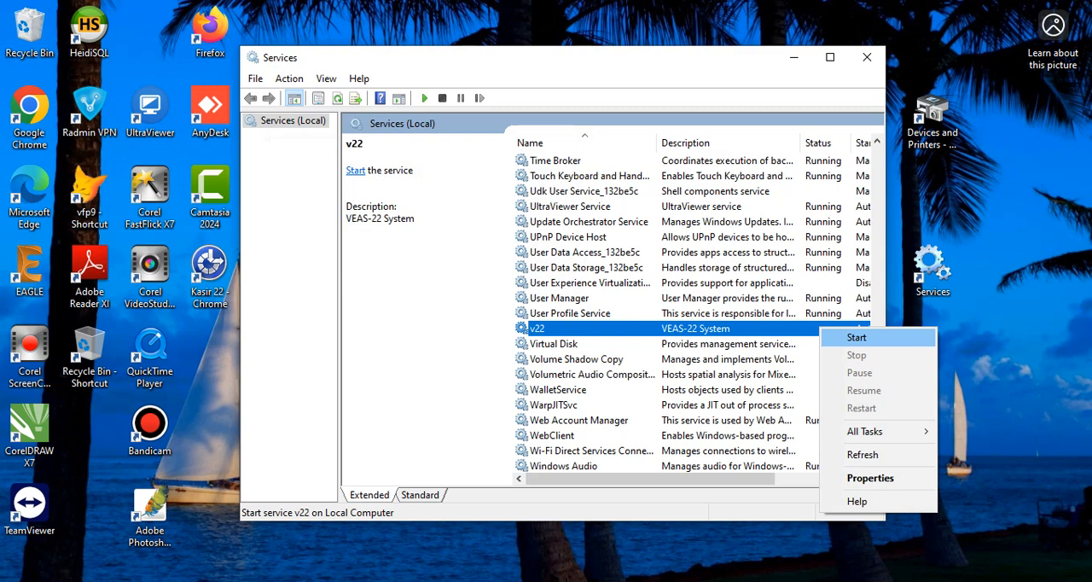
pyautogui.click(856, 338)
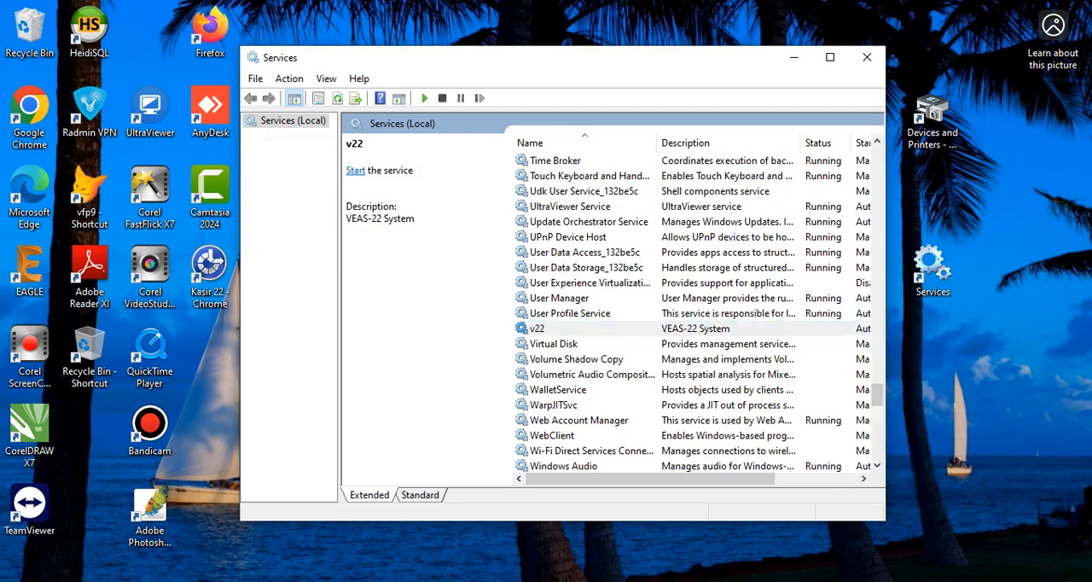
pyautogui.click(793, 57)
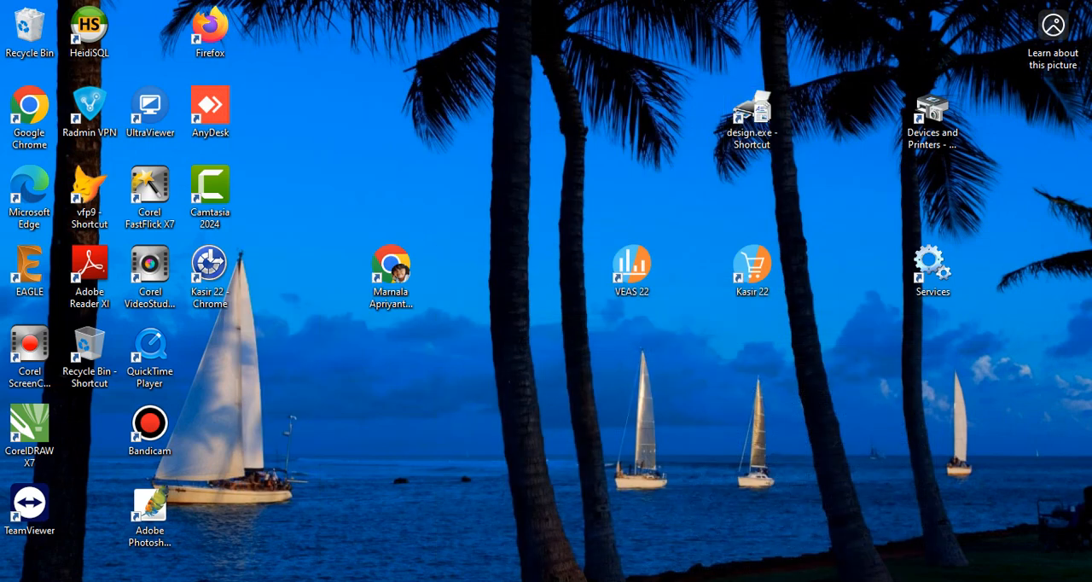
# Switch to File Explorer and rename the V22Data folder on DATA (K:) as V22Data1.
pyautogui.hotkey('alt', 'Tab')
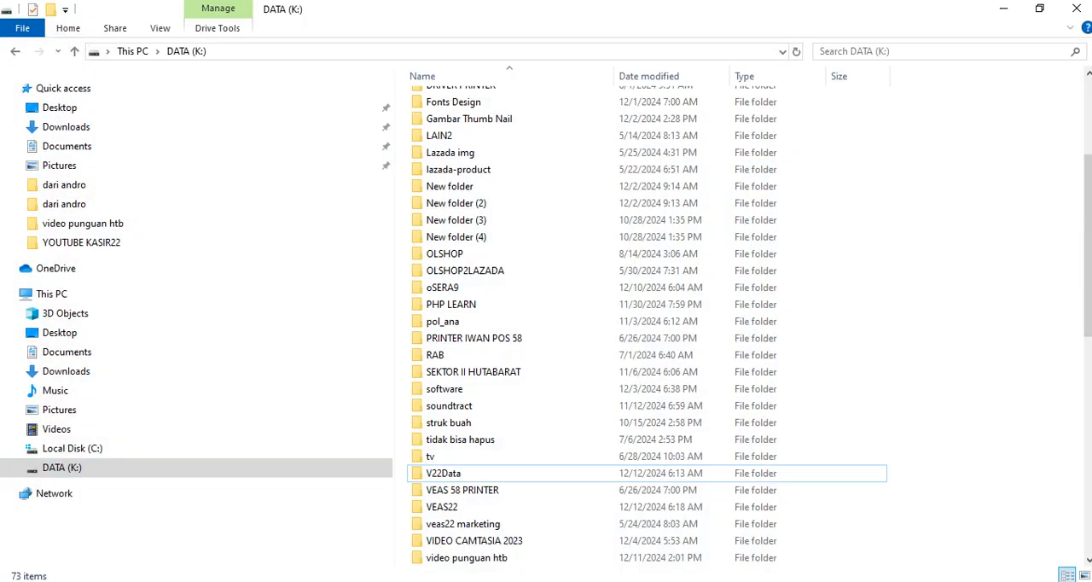
pyautogui.click(455, 475)
pyautogui.rightClick(452, 476)
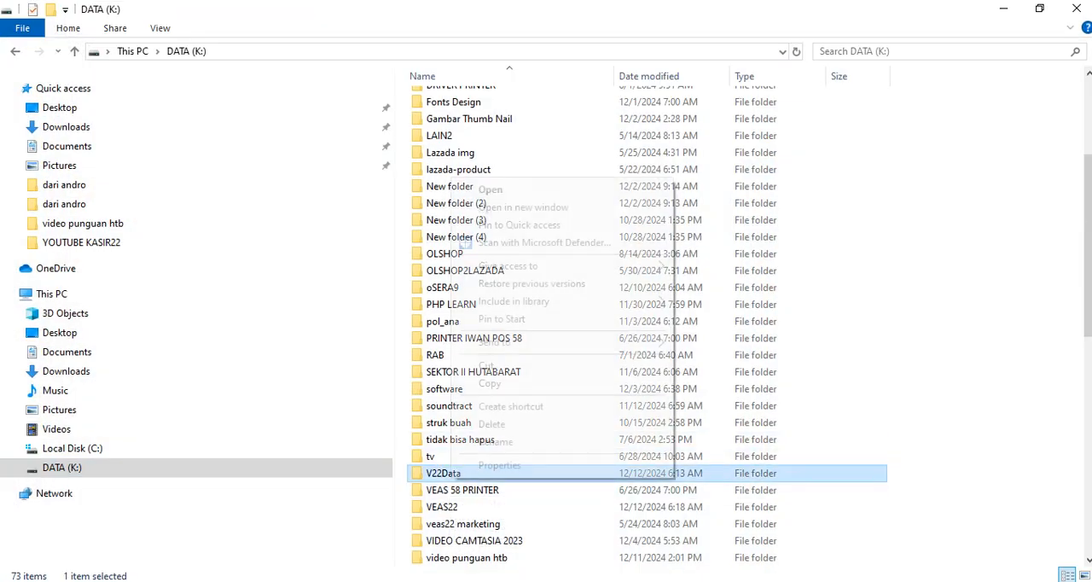
pyautogui.click(497, 441)
pyautogui.press('Escape')
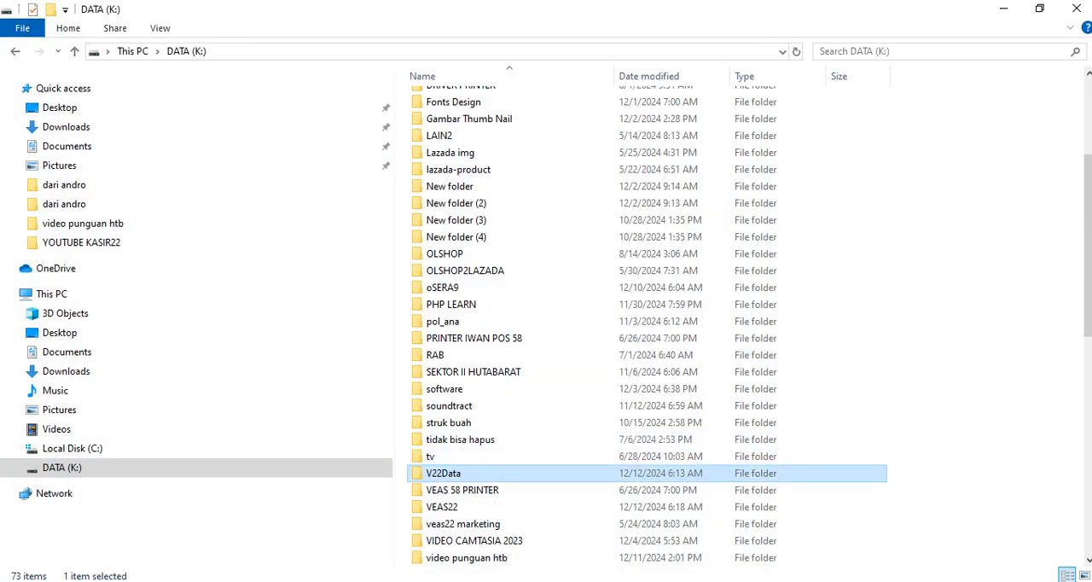
pyautogui.rightClick(476, 472)
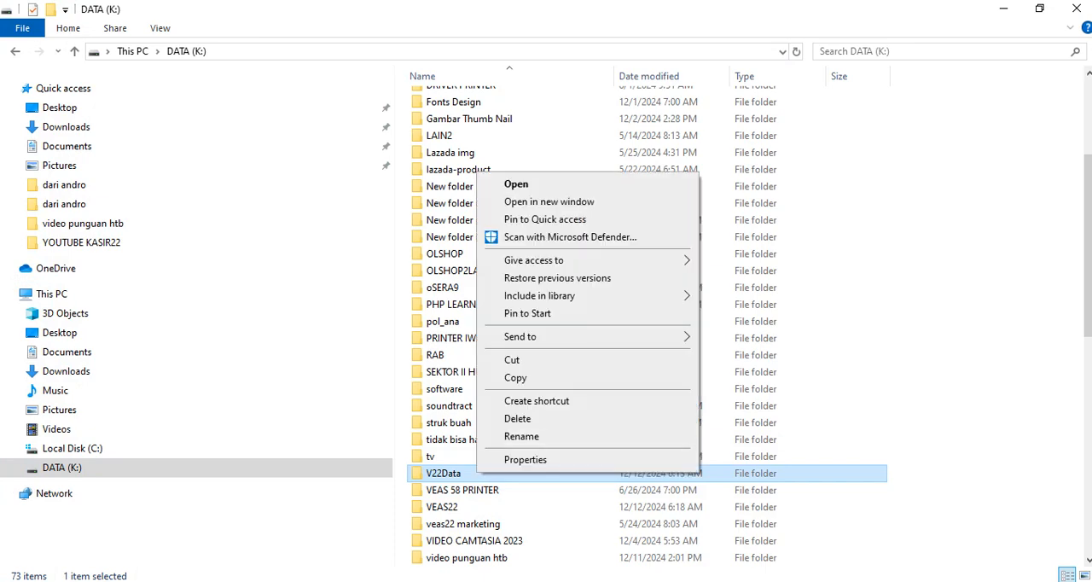
pyautogui.rightClick(456, 470)
pyautogui.click(501, 433)
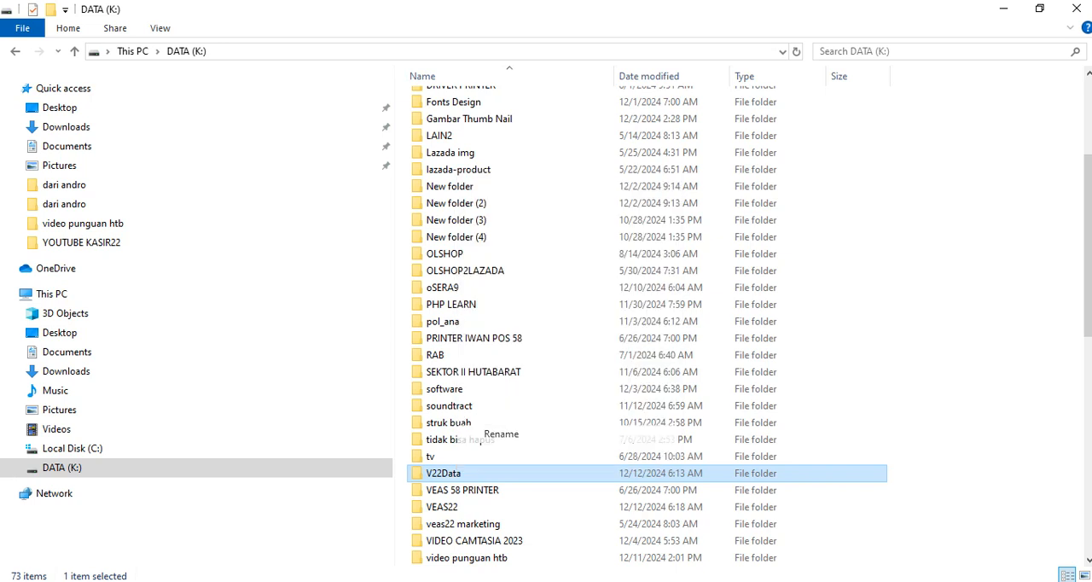
pyautogui.press('End')
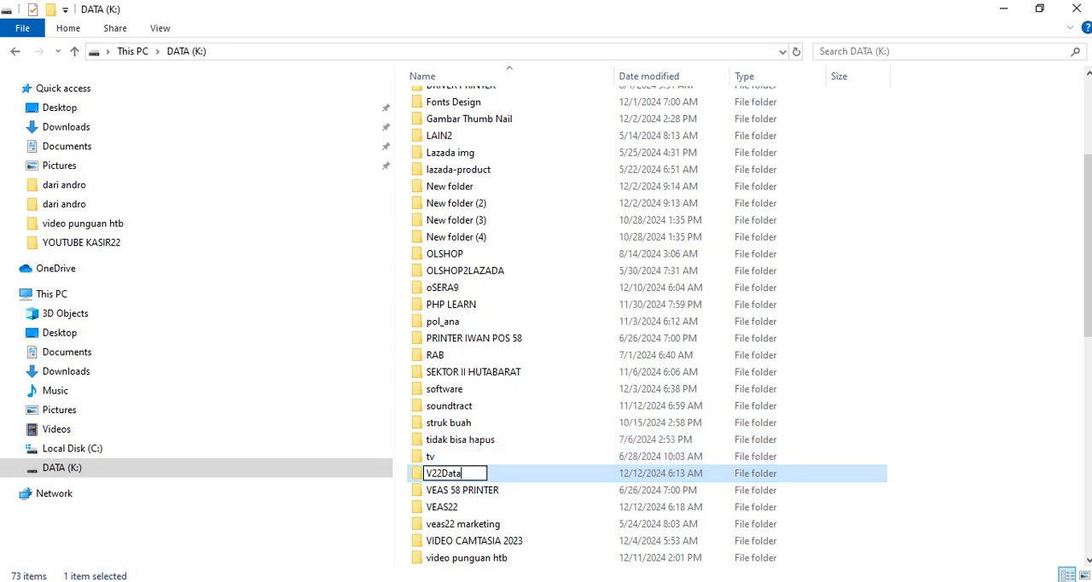
pyautogui.write('1')
pyautogui.click(964, 427)
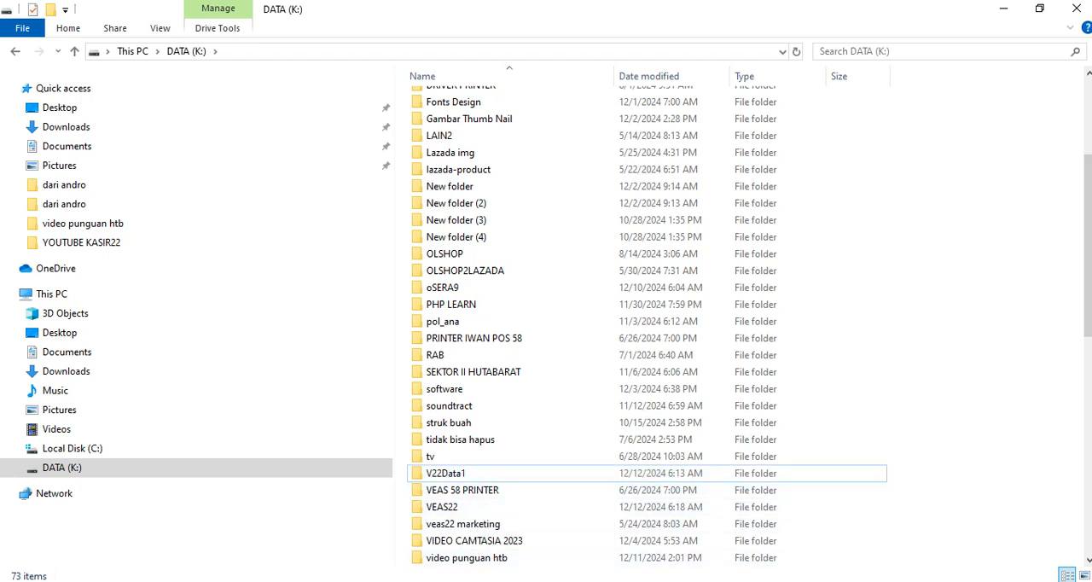
# Return to Services, try to start the v22 service with the data folder renamed, dismiss the error and minimize the window.
pyautogui.hotkey('alt', 'Tab')
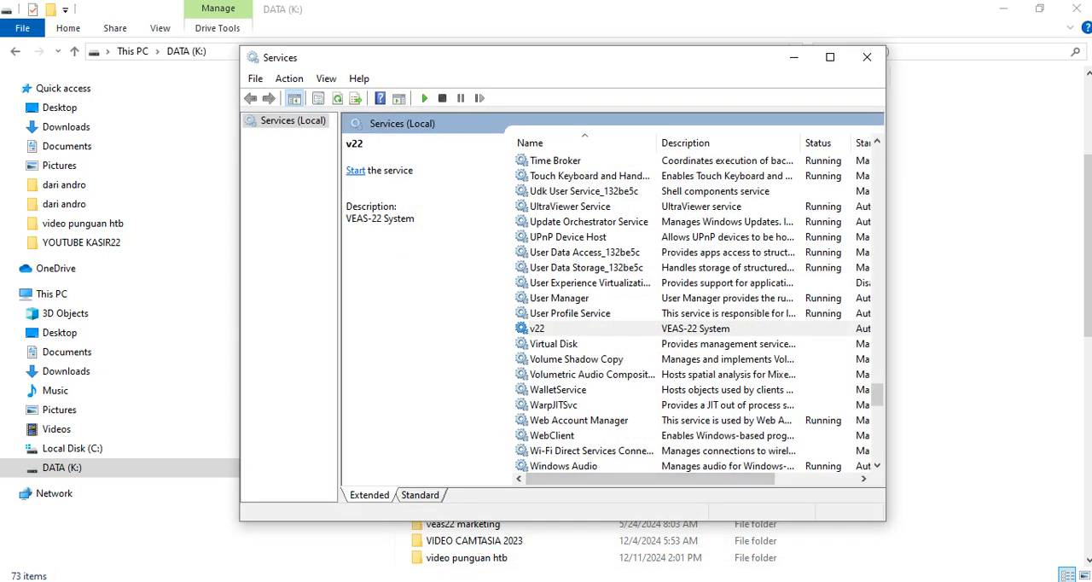
pyautogui.rightClick(614, 334)
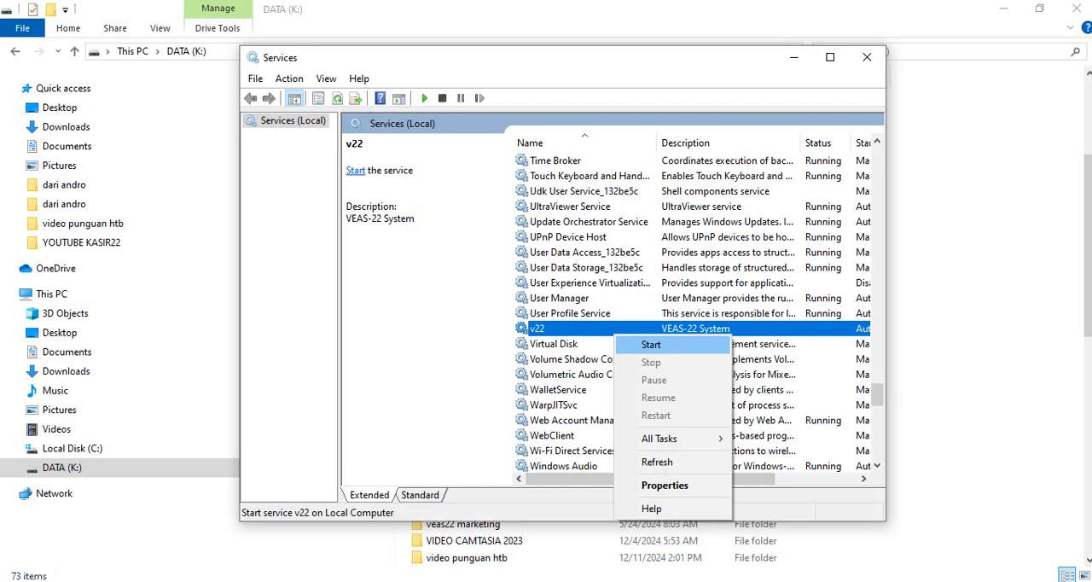
pyautogui.click(651, 344)
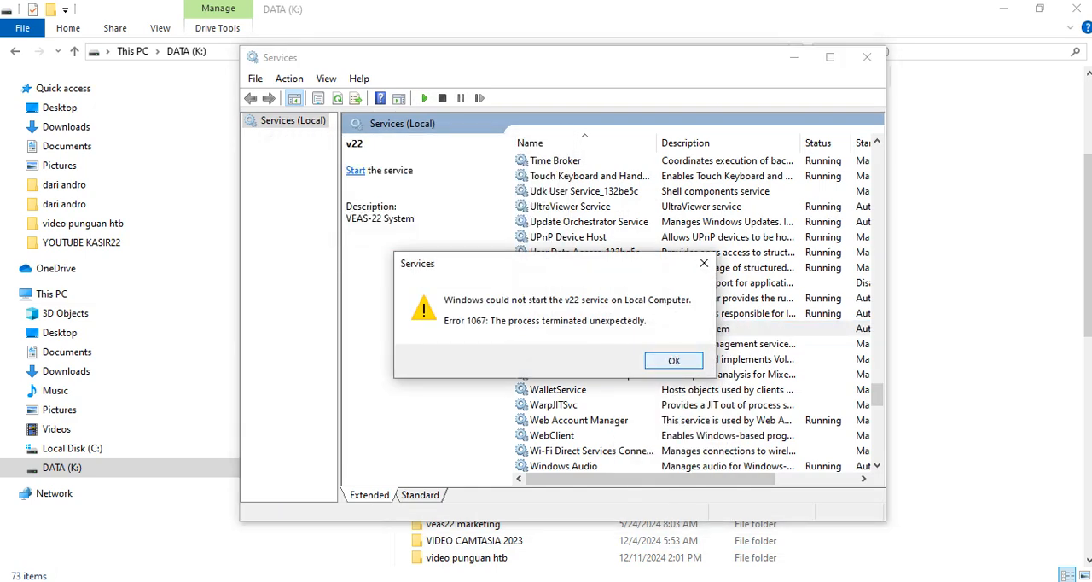
pyautogui.click(673, 360)
pyautogui.click(793, 57)
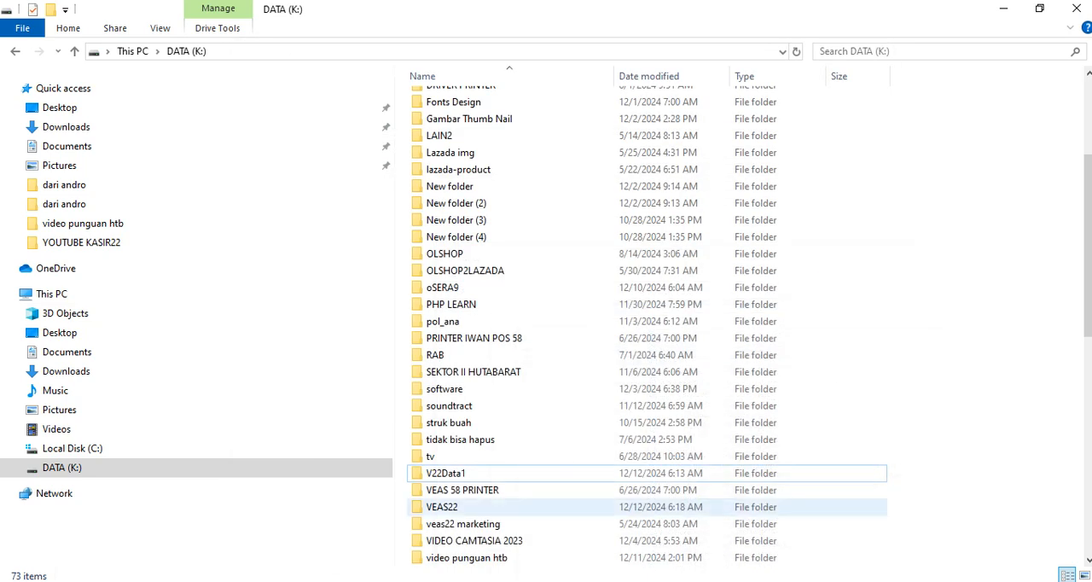
# Restore the V22Data1 folder's original name, V22Data.
pyautogui.click(472, 473)
pyautogui.rightClick(471, 474)
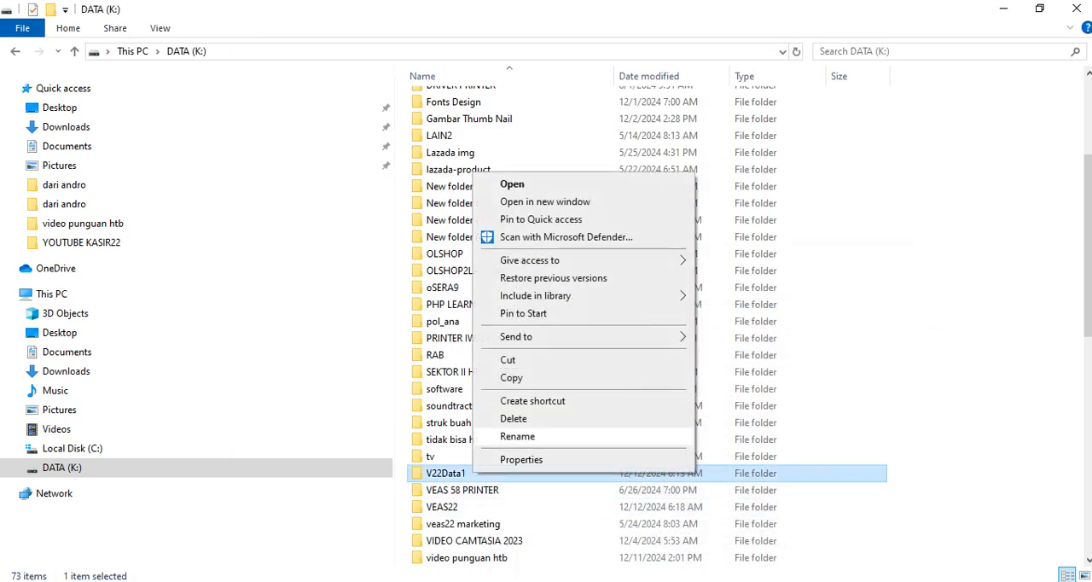
pyautogui.click(517, 436)
pyautogui.click(467, 473)
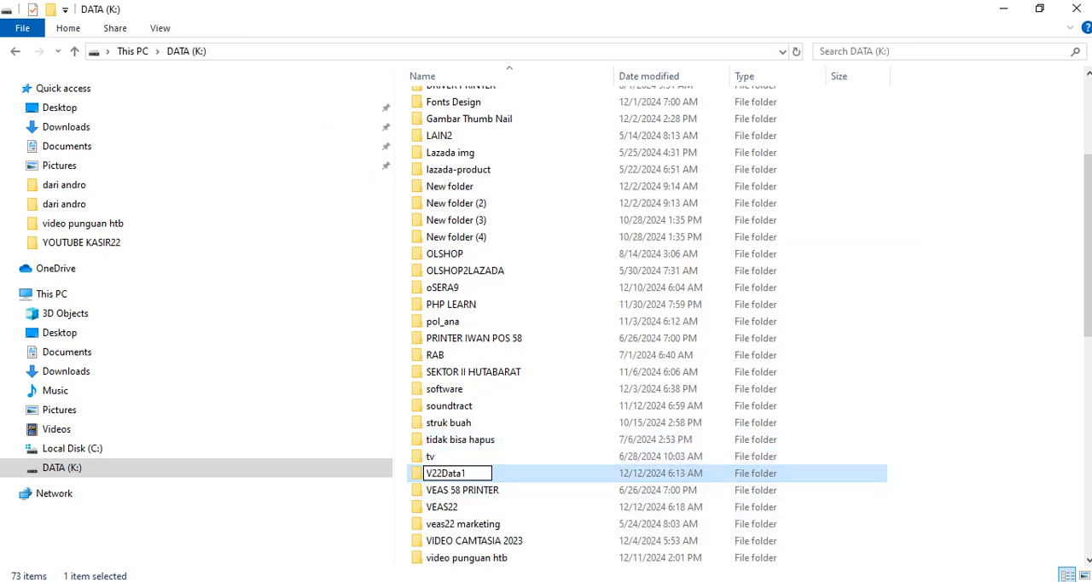
pyautogui.press('BackSpace')
pyautogui.click(512, 389)
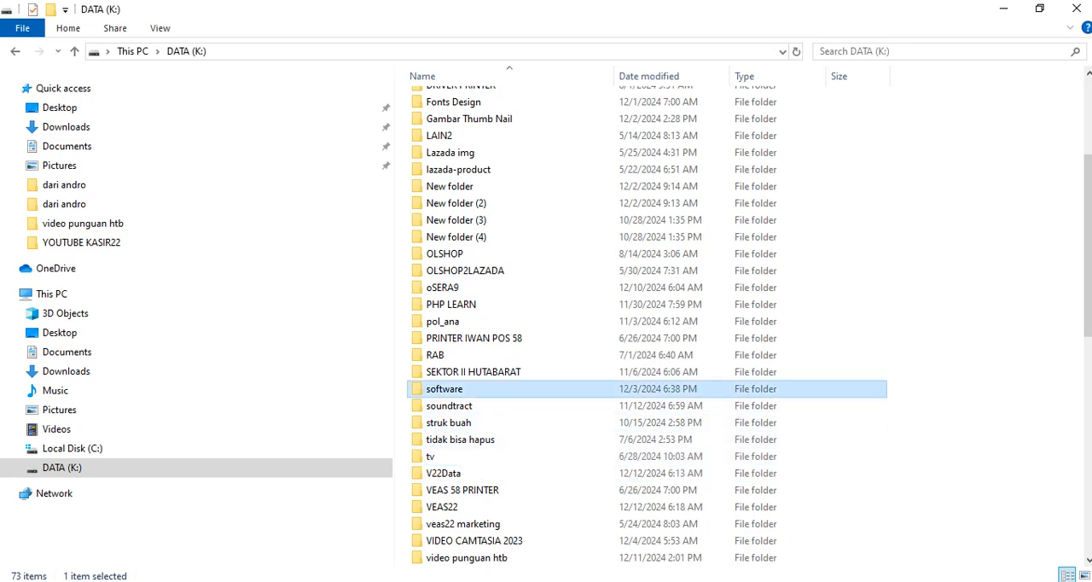
# Check the start and stop options of the v22 service in Services, and minimize the window.
pyautogui.hotkey('alt', 'Tab')
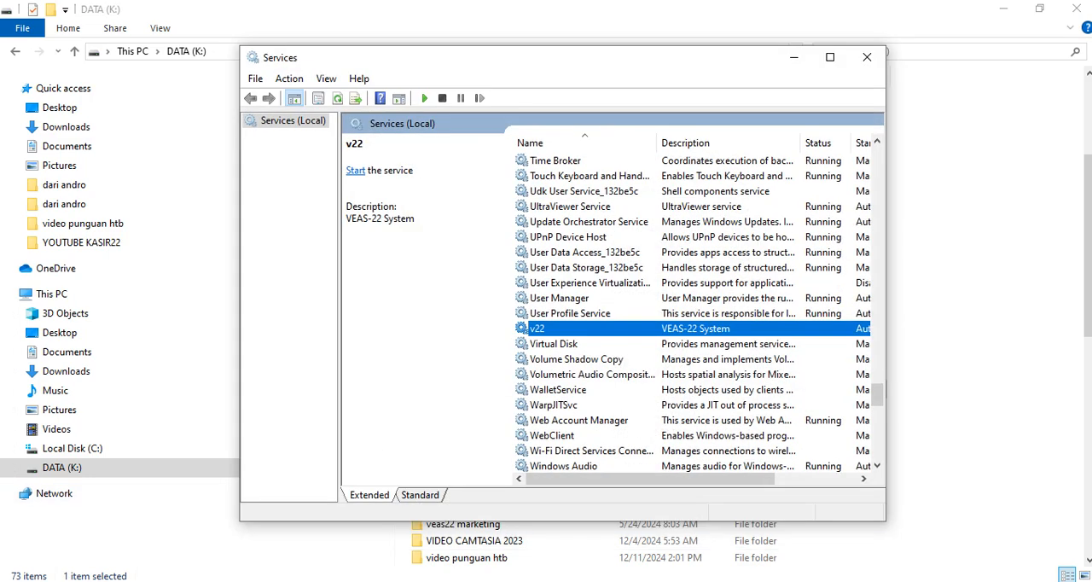
pyautogui.rightClick(619, 331)
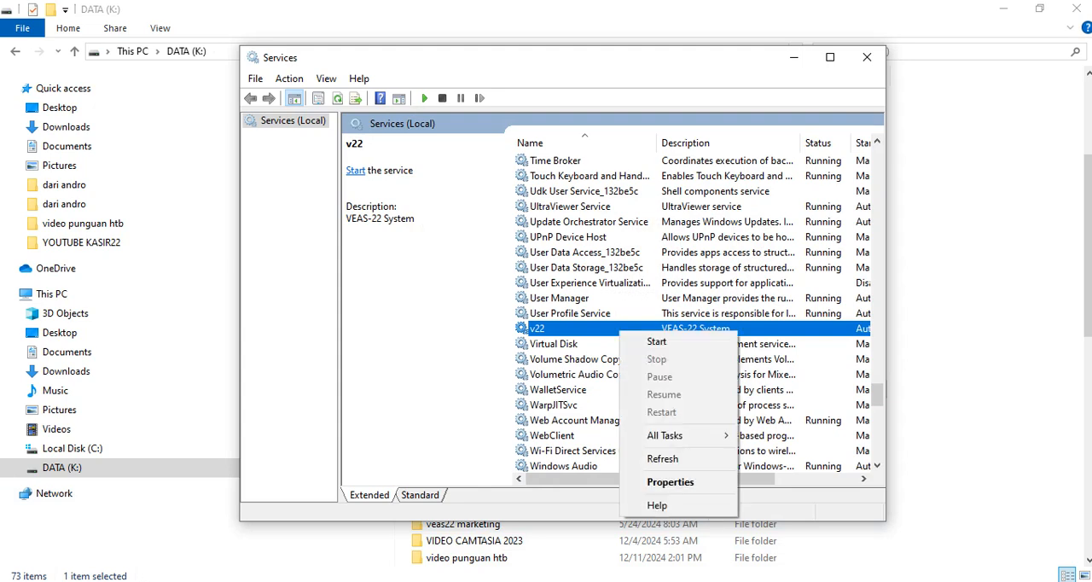
pyautogui.click(793, 57)
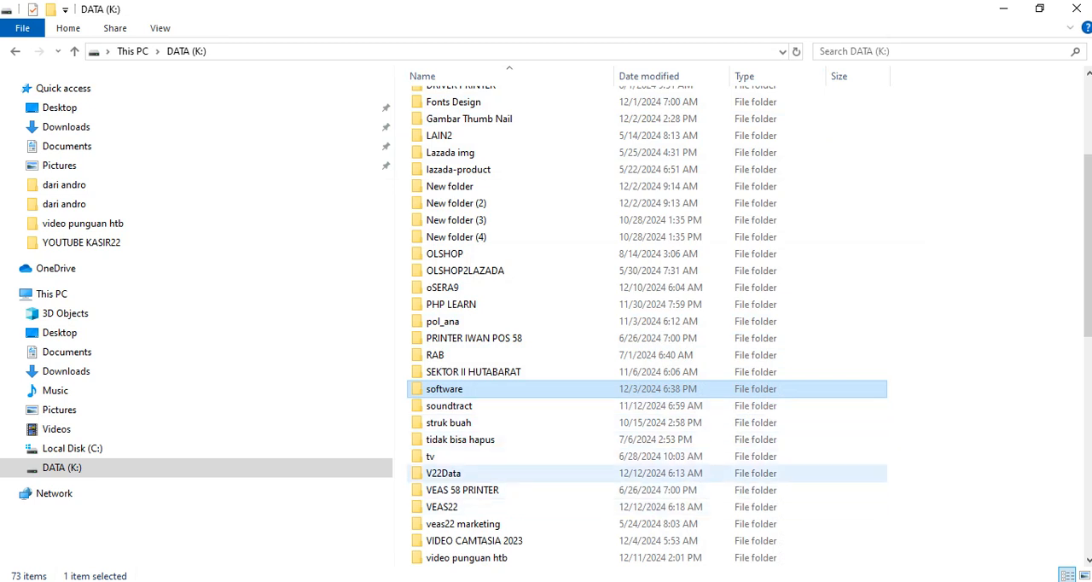
# Examine the size and contents of the V22Data folder in its properties, and close them without changes.
pyautogui.click(444, 473)
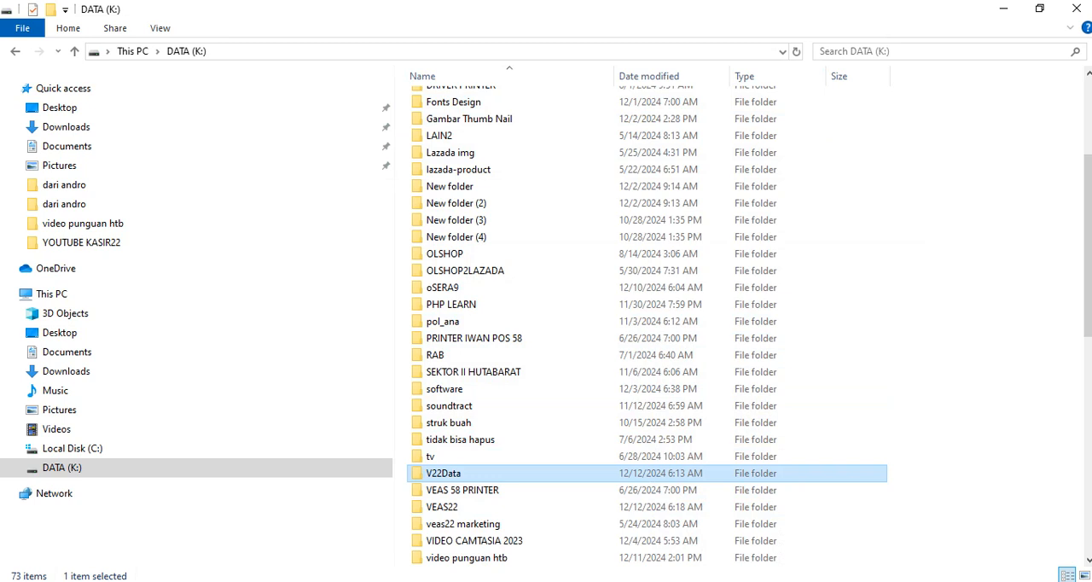
pyautogui.scroll(-1, 478, 427)
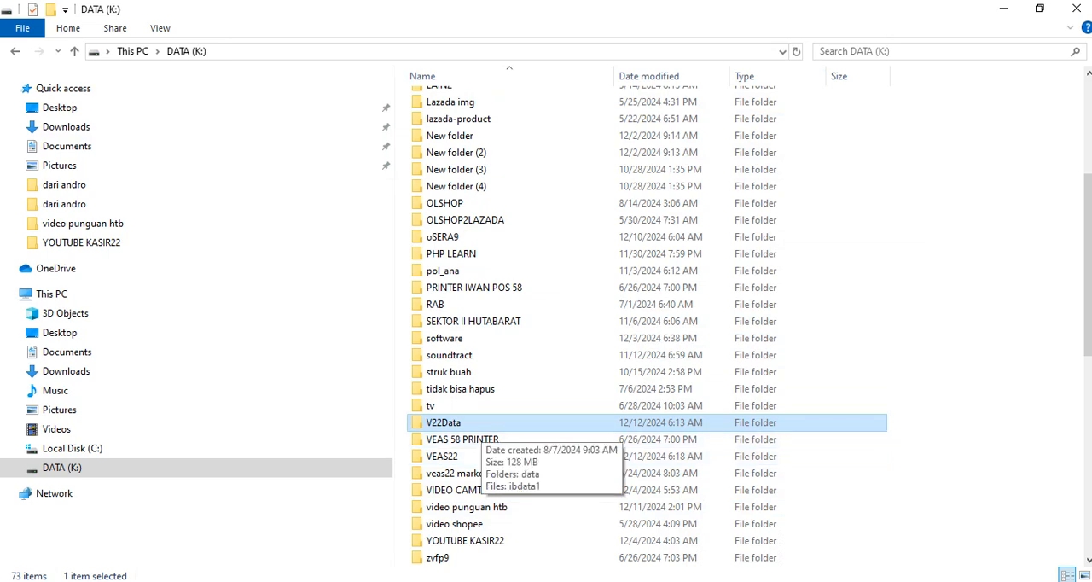
pyautogui.rightClick(482, 424)
pyautogui.click(531, 413)
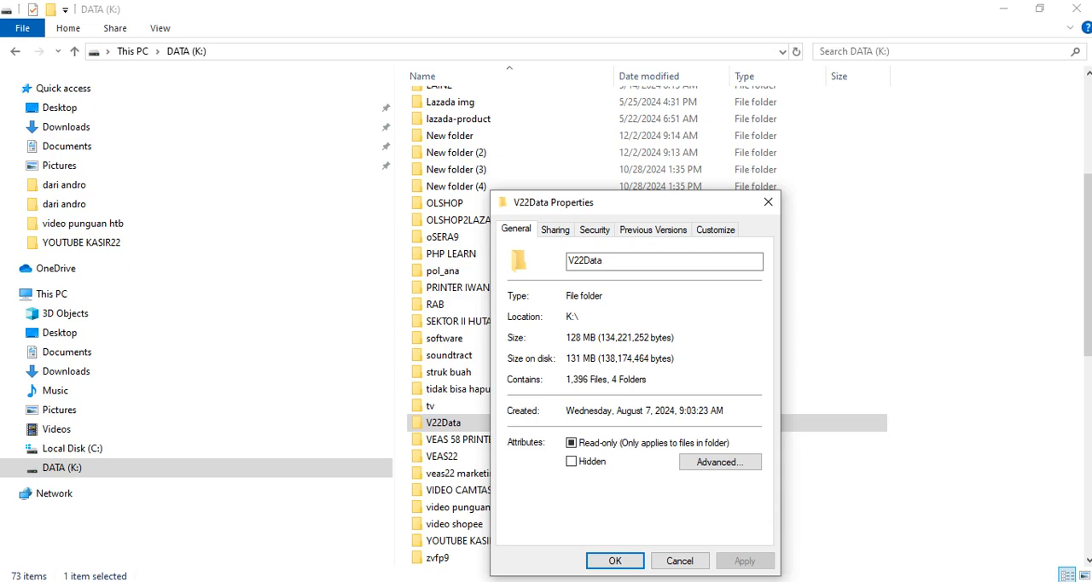
pyautogui.click(680, 560)
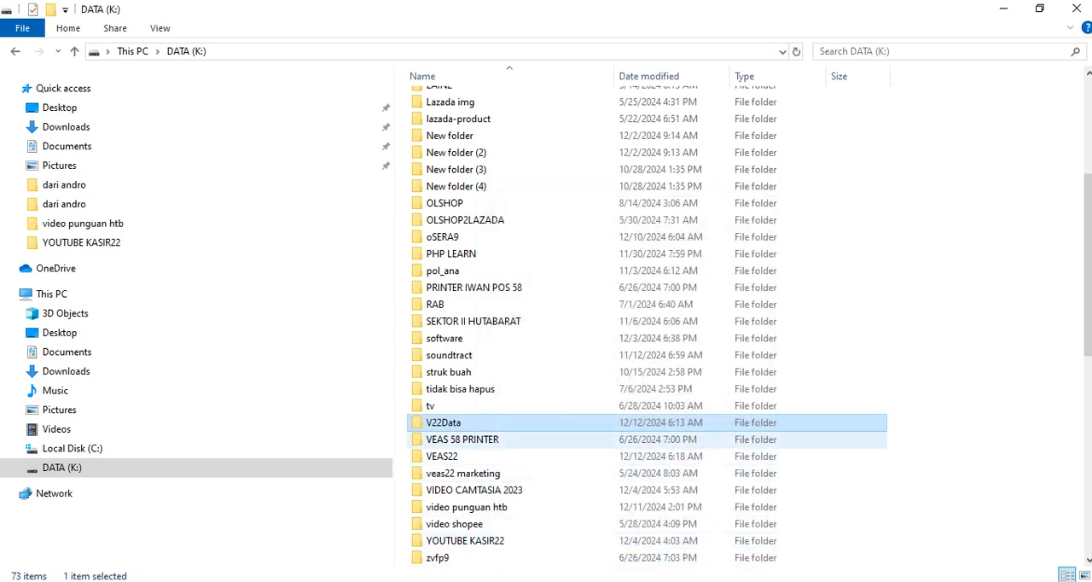
# Compress the V22Data folder into a zip archive on DATA (K:).
pyautogui.rightClick(465, 424)
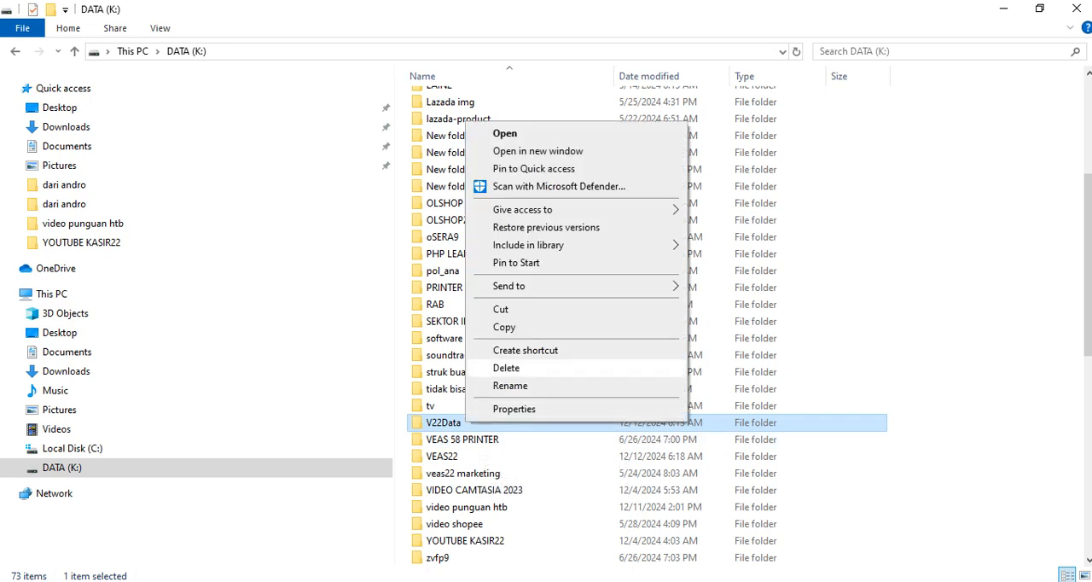
pyautogui.rightClick(461, 429)
pyautogui.moveTo(546, 290)
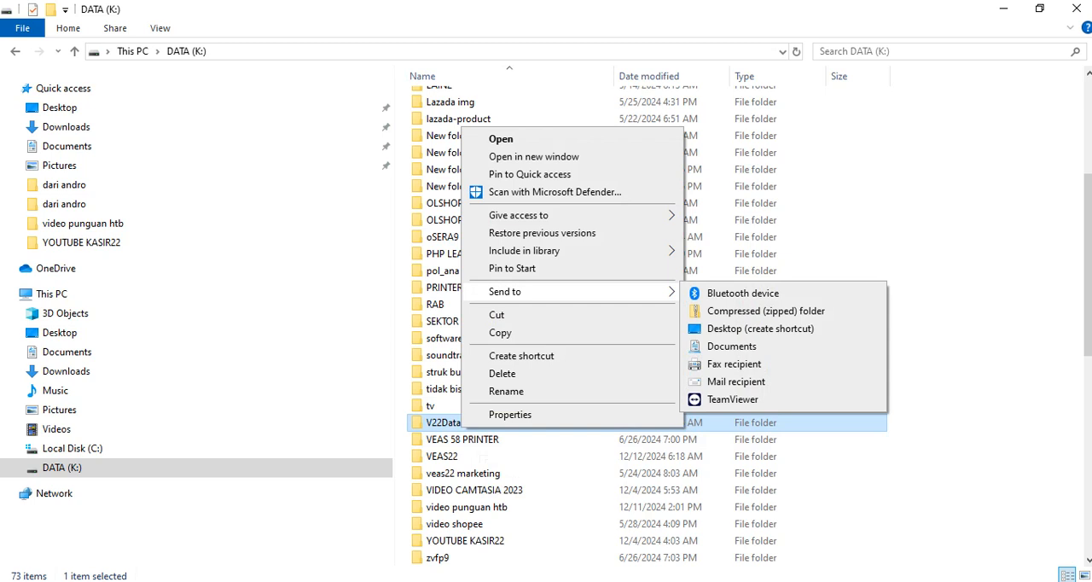
pyautogui.click(765, 310)
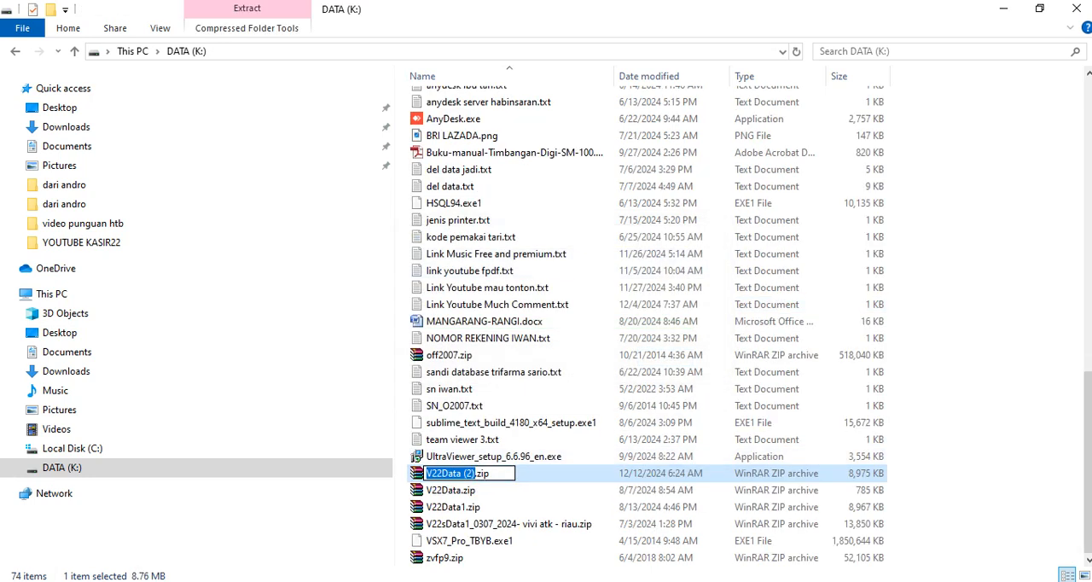
# Name the new zip archive V22Data_1212_2024.zip.
pyautogui.click(461, 473)
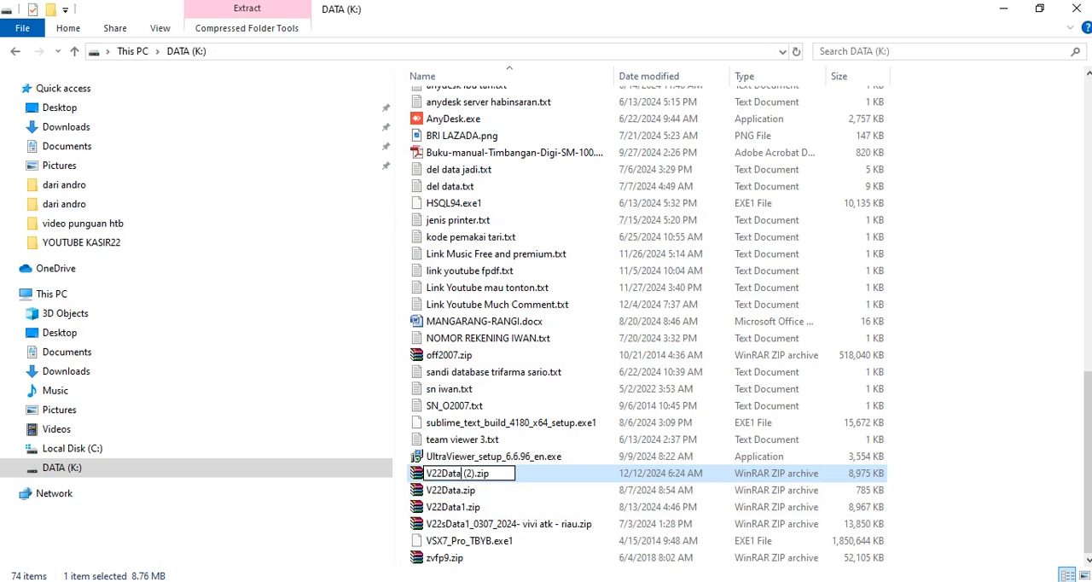
pyautogui.press('Delete')
pyautogui.press('Delete')
pyautogui.press('Delete')
pyautogui.press('Delete')
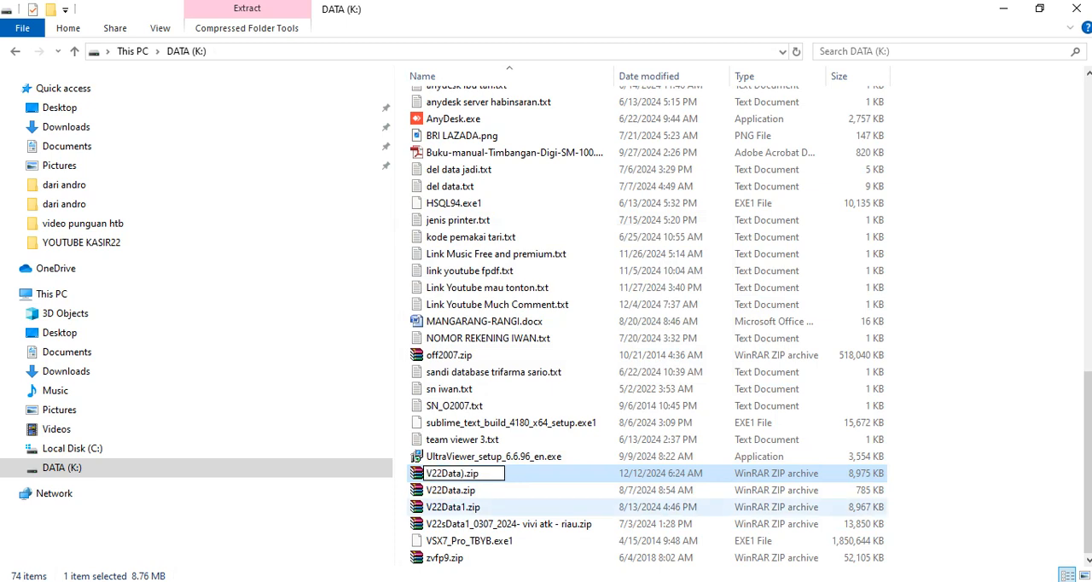
pyautogui.write('_1212')
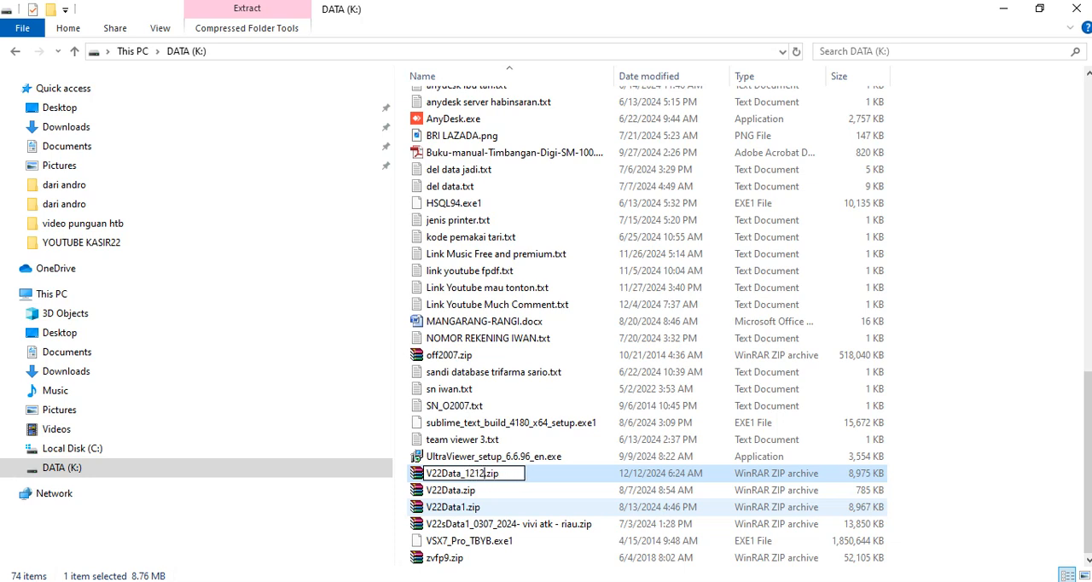
pyautogui.write('_2024')
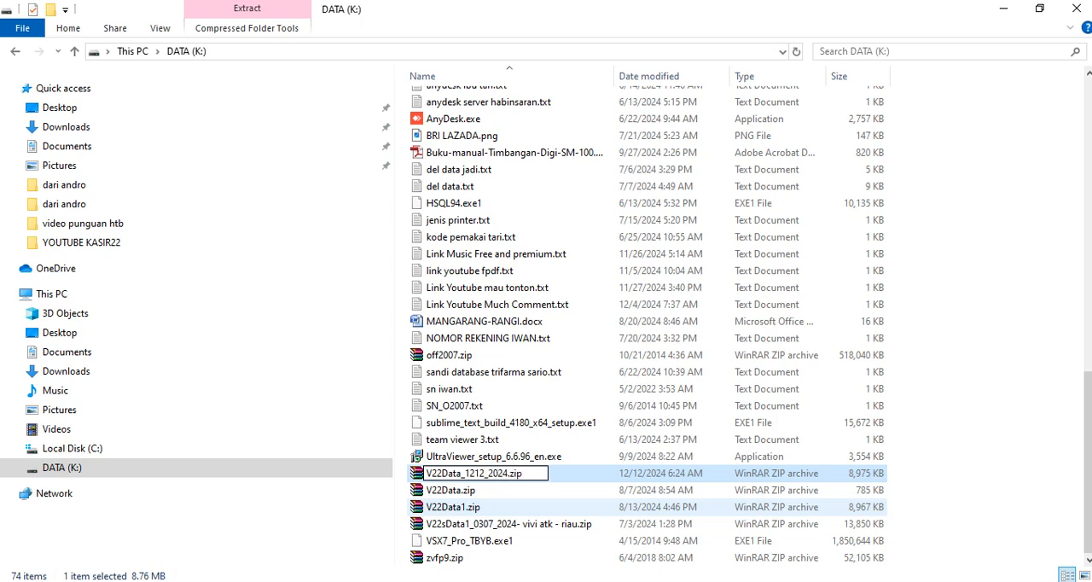
pyautogui.press('Return')
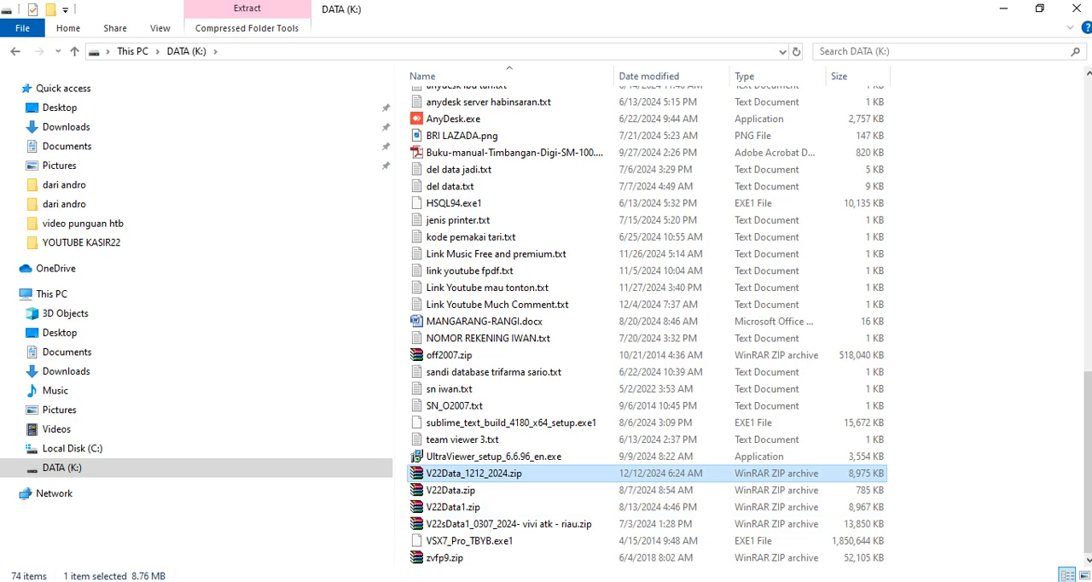
# Change the month in the archive's name to Des, renaming it as V22Data_12Des_2024.zip.
pyautogui.rightClick(474, 473)
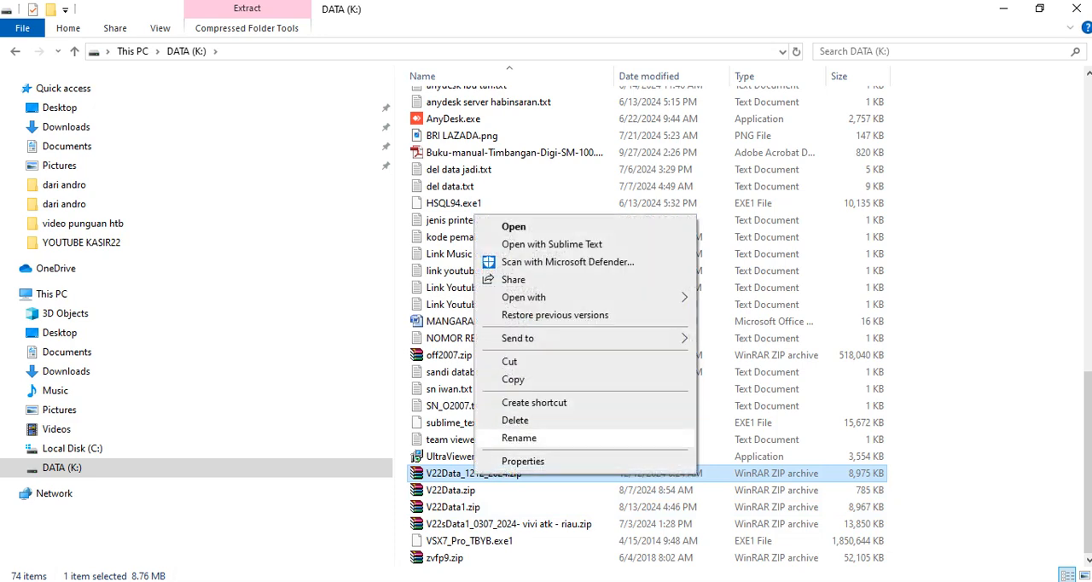
pyautogui.click(512, 439)
pyautogui.click(476, 474)
pyautogui.moveTo(475, 473); pyautogui.dragTo(485, 473)
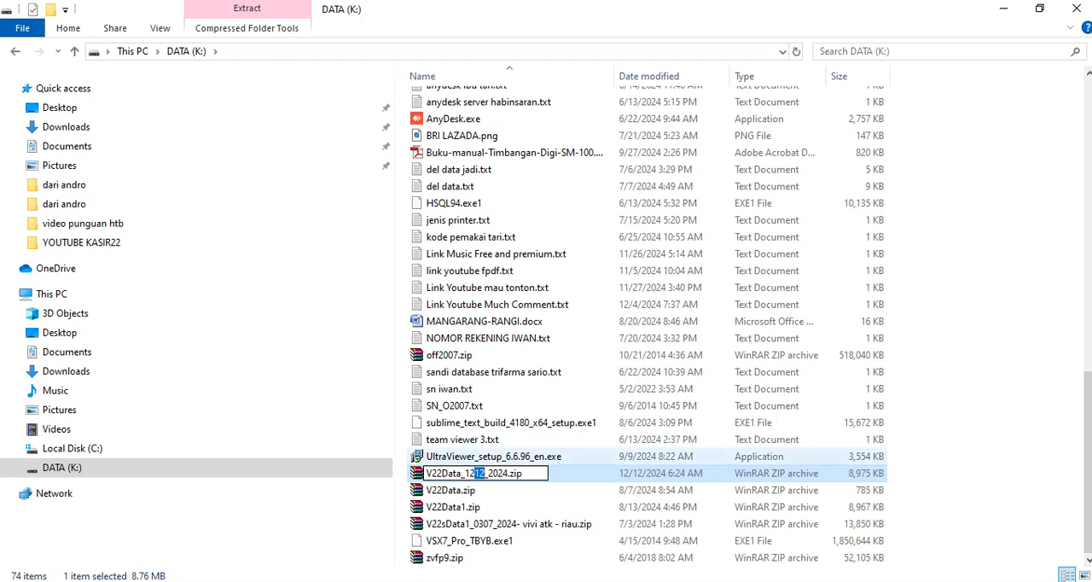
pyautogui.write('dES')
pyautogui.press('BackSpace')
pyautogui.press('BackSpace')
pyautogui.press('BackSpace')
pyautogui.write('Des')
pyautogui.click(512, 423)
pyautogui.click(503, 474)
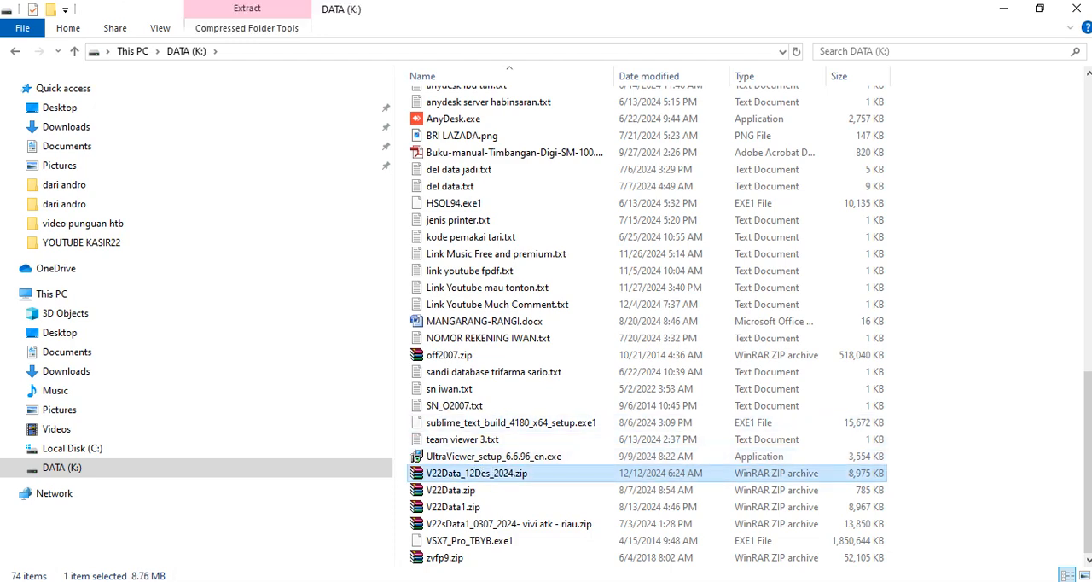
# Create a new folder named bckVEASData on DATA (K:).
pyautogui.scroll(15, 648, 234)
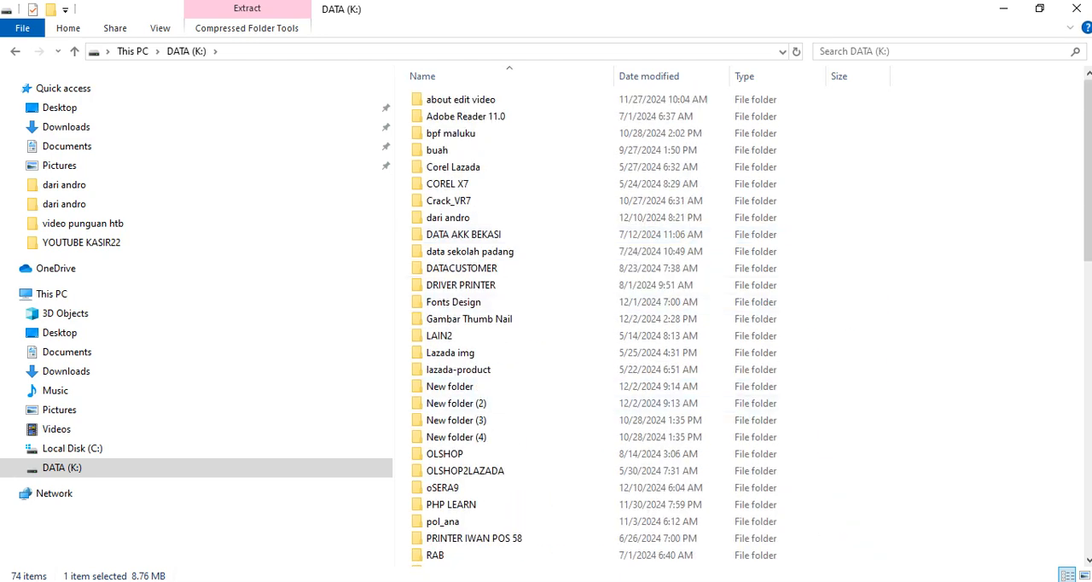
pyautogui.rightClick(909, 145)
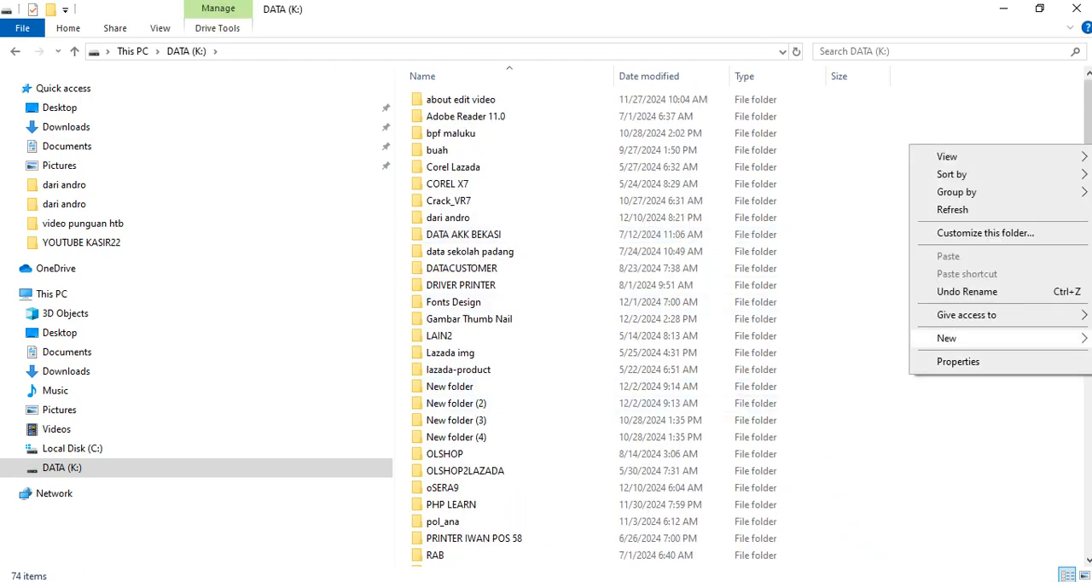
pyautogui.moveTo(947, 338)
pyautogui.click(685, 338)
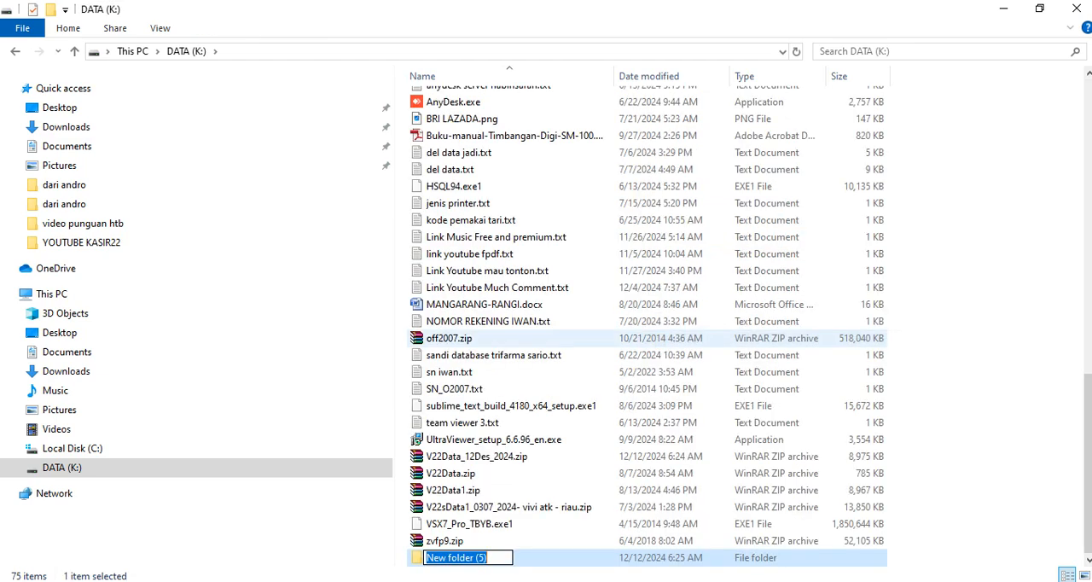
pyautogui.write('bckVEASData')
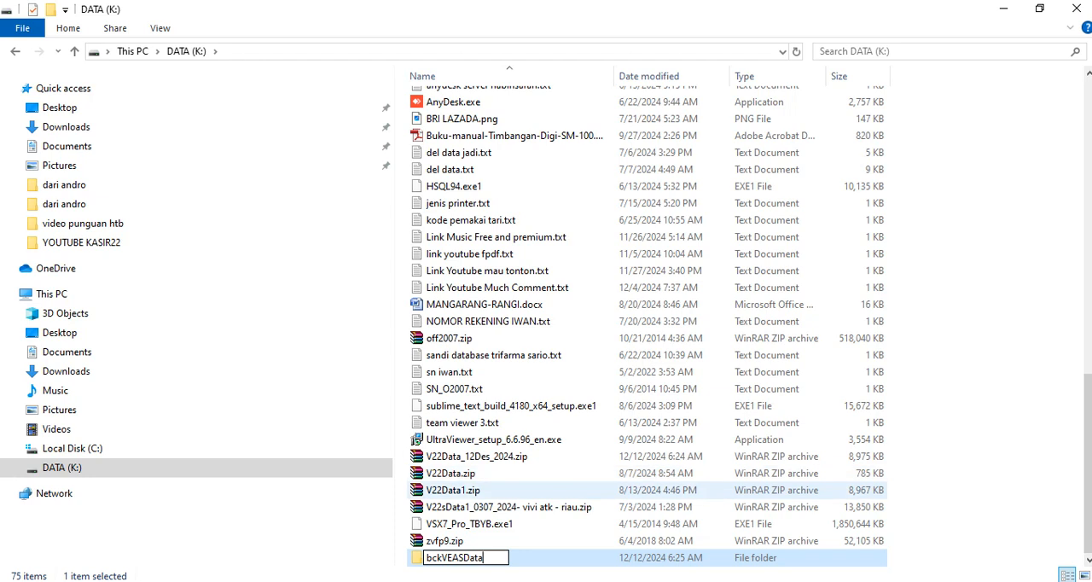
pyautogui.click(452, 489)
# Move V22Data_12Des_2024.zip from DATA (K:) into the bckVEASData folder.
pyautogui.click(503, 456)
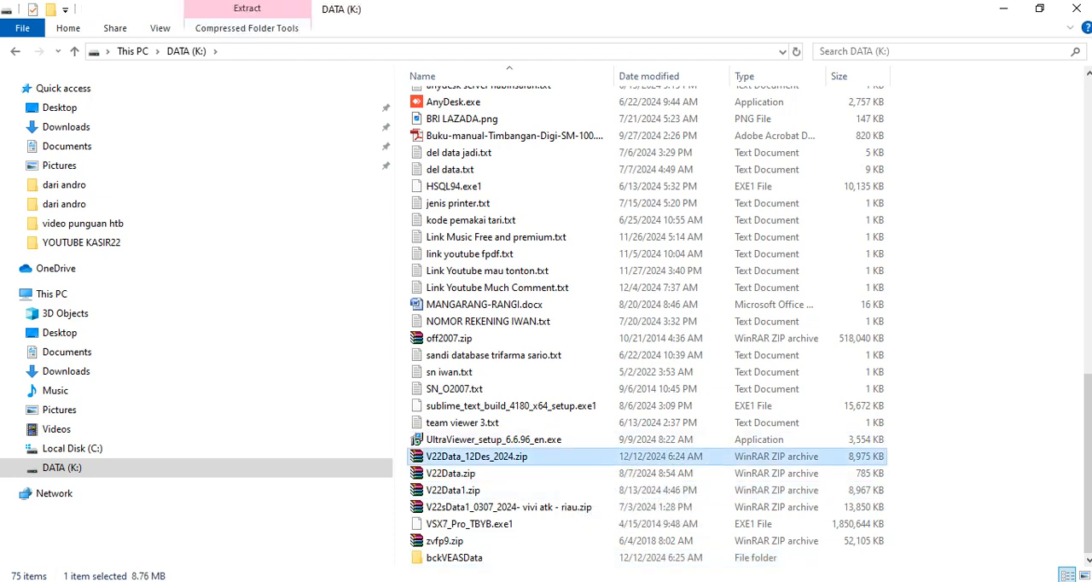
pyautogui.rightClick(519, 463)
pyautogui.click(555, 348)
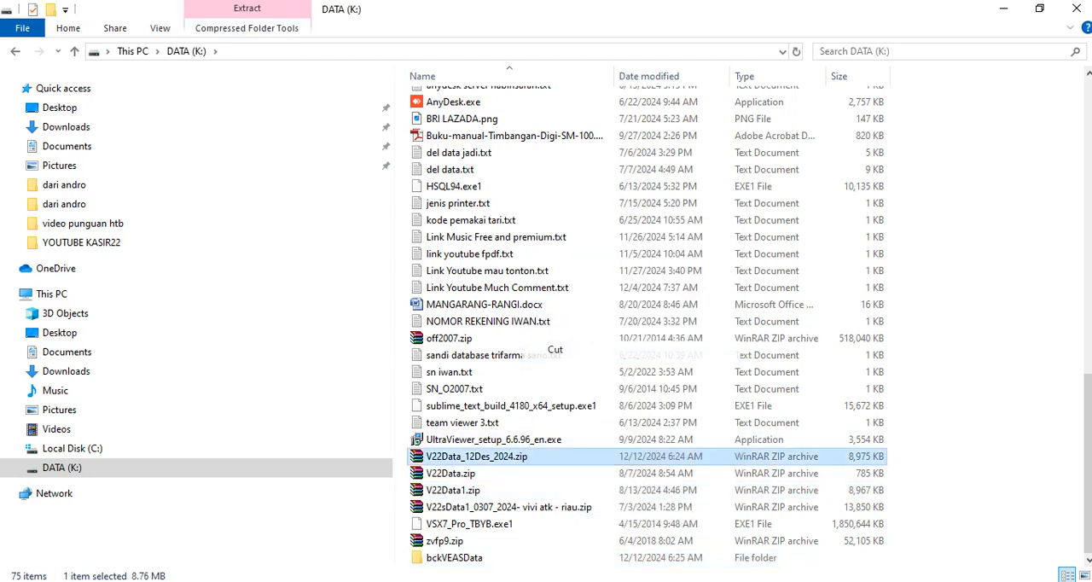
pyautogui.doubleClick(454, 557)
pyautogui.rightClick(531, 319)
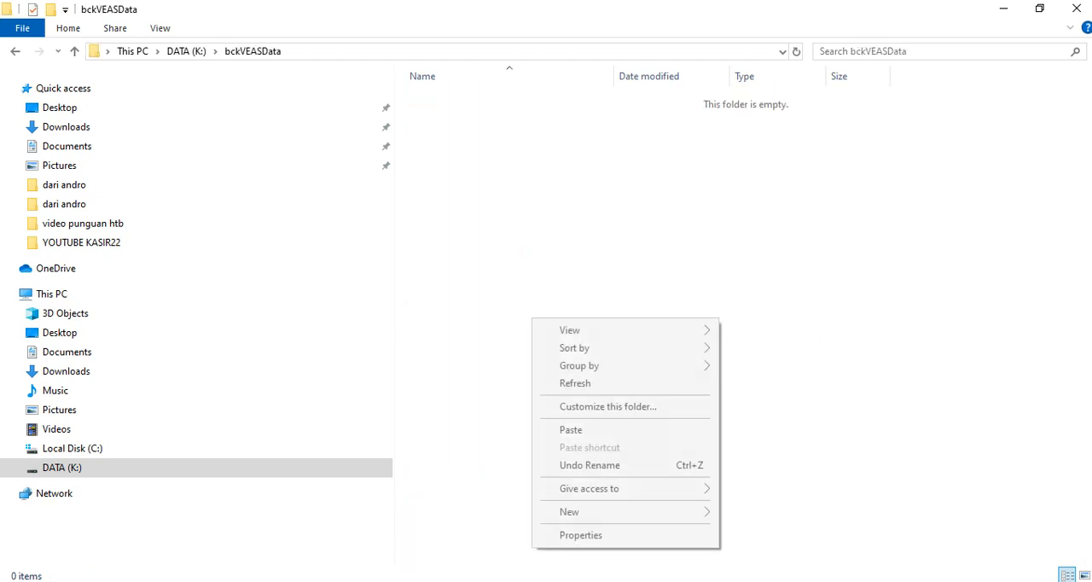
pyautogui.click(570, 429)
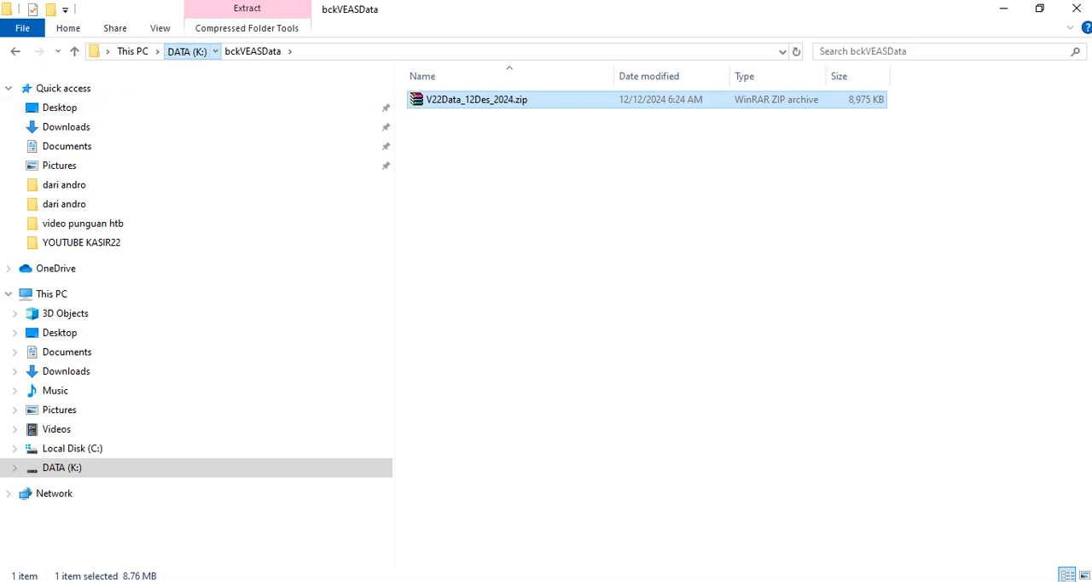
# Return to DATA (K:), locate the original V22Data folder, and minimize the file window.
pyautogui.click(186, 51)
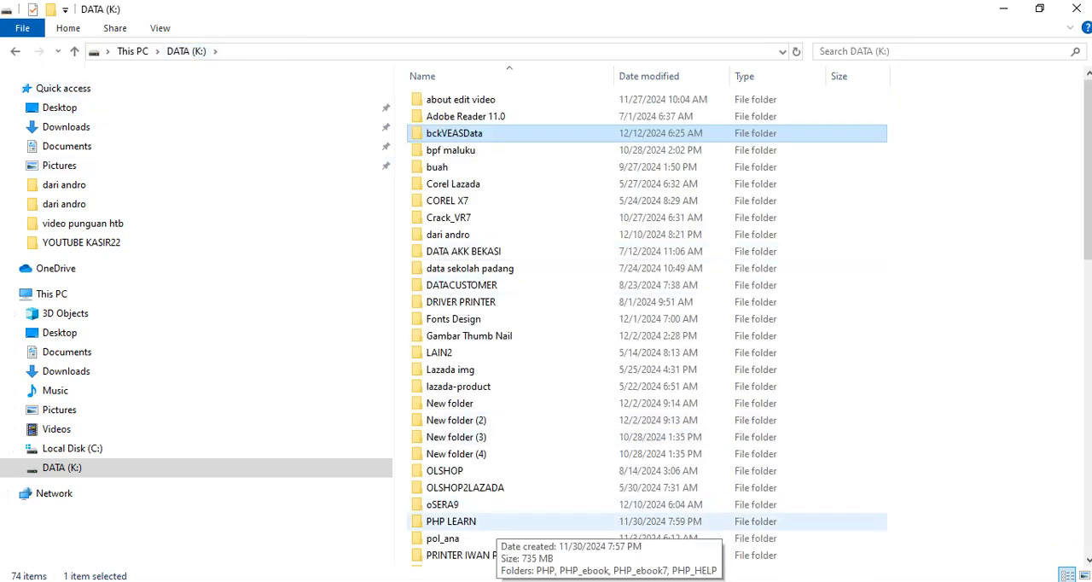
pyautogui.scroll(-6, 478, 422)
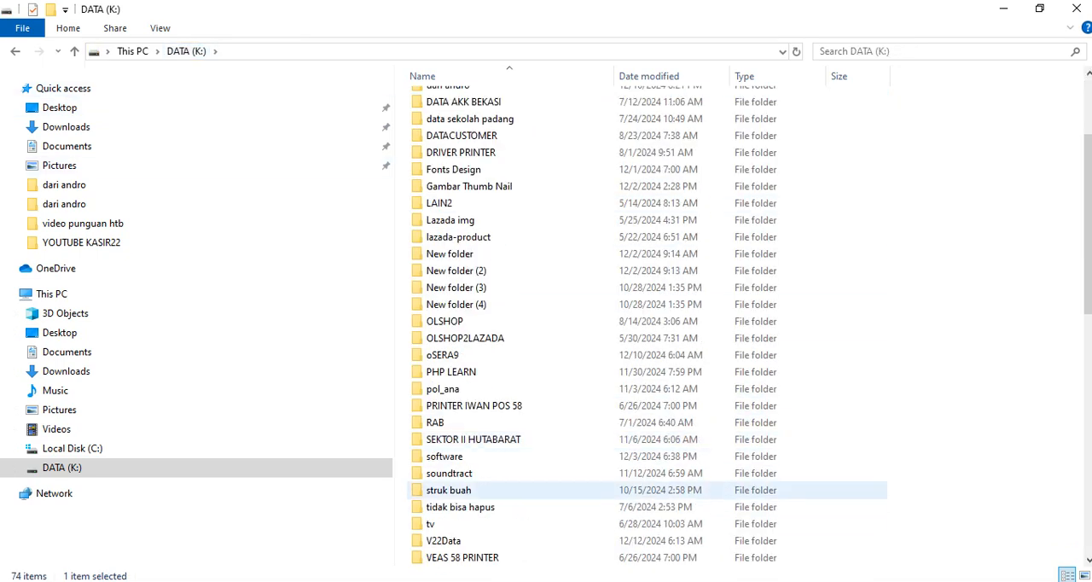
pyautogui.click(474, 389)
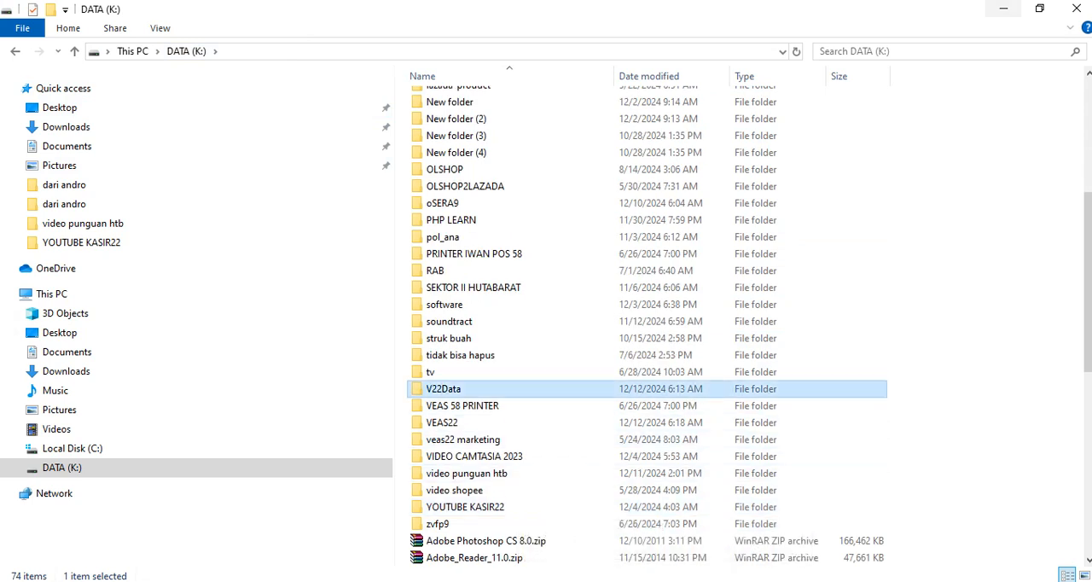
pyautogui.click(1003, 8)
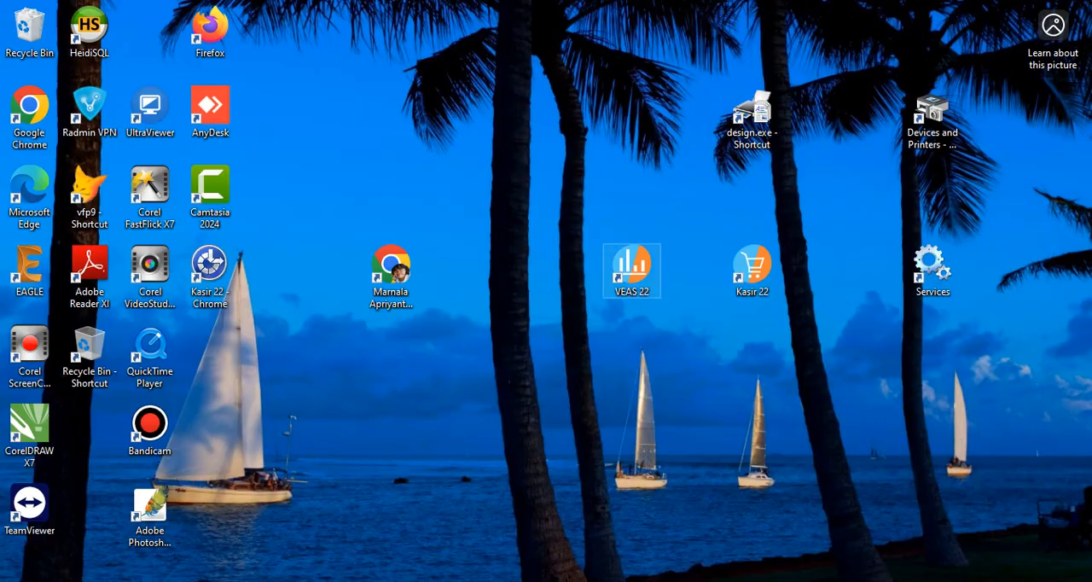
# Launch VEAS 22 and try to log in with the Sandi/PIN, dismissing the resulting message.
pyautogui.doubleClick(631, 266)
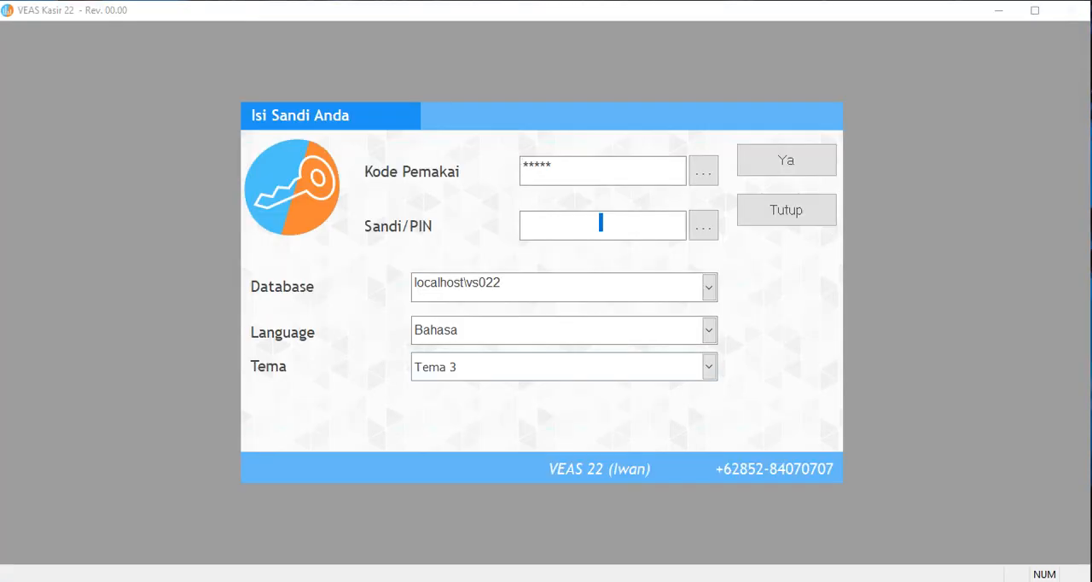
pyautogui.write('**')
pyautogui.press('Return')
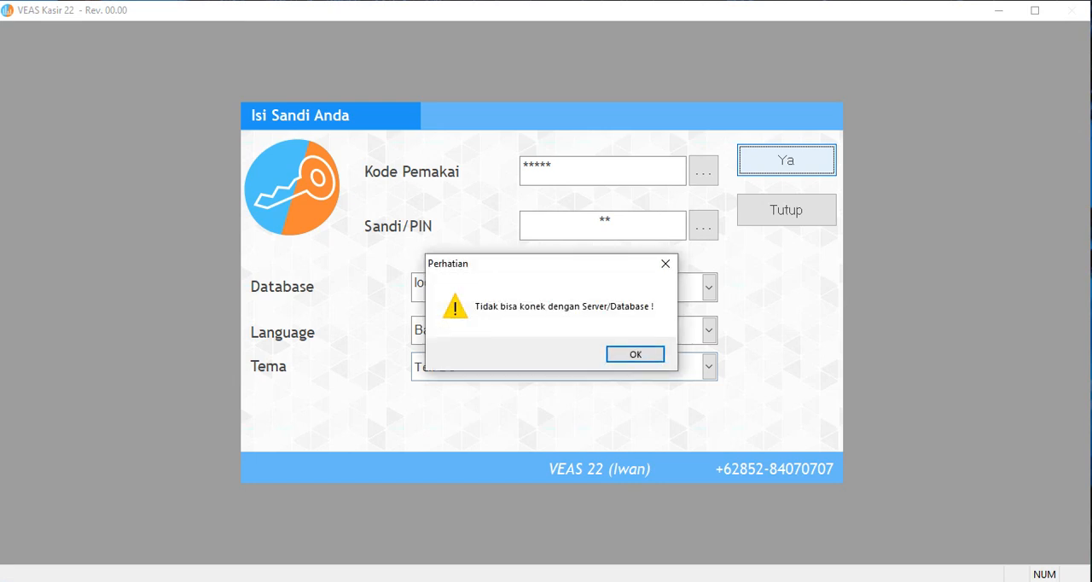
pyautogui.press('Return')
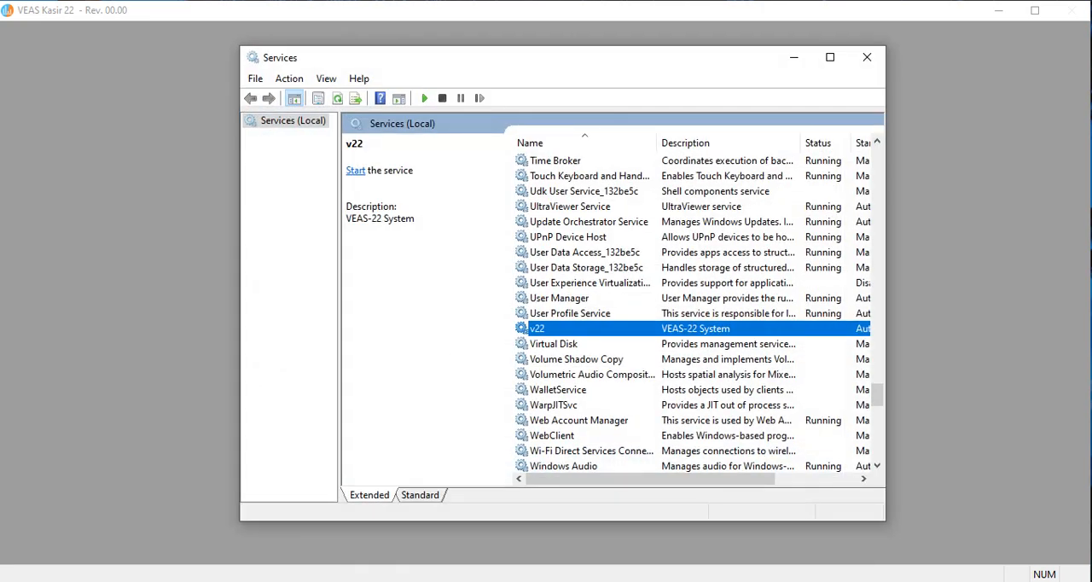
# Start the v22 service and log in to VEAS 22 with the credentials already filled in.
pyautogui.rightClick(620, 329)
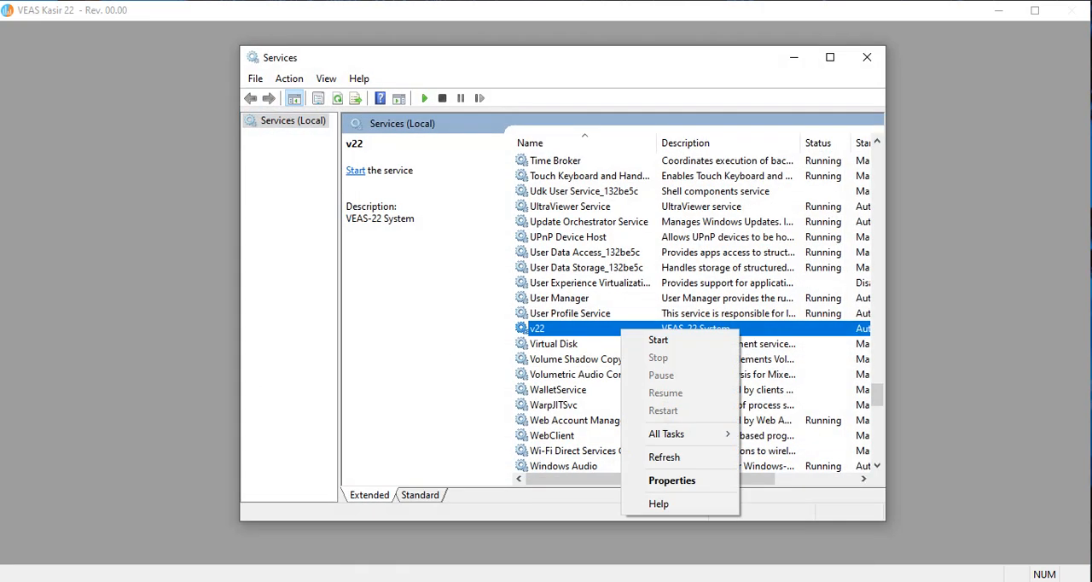
pyautogui.click(648, 340)
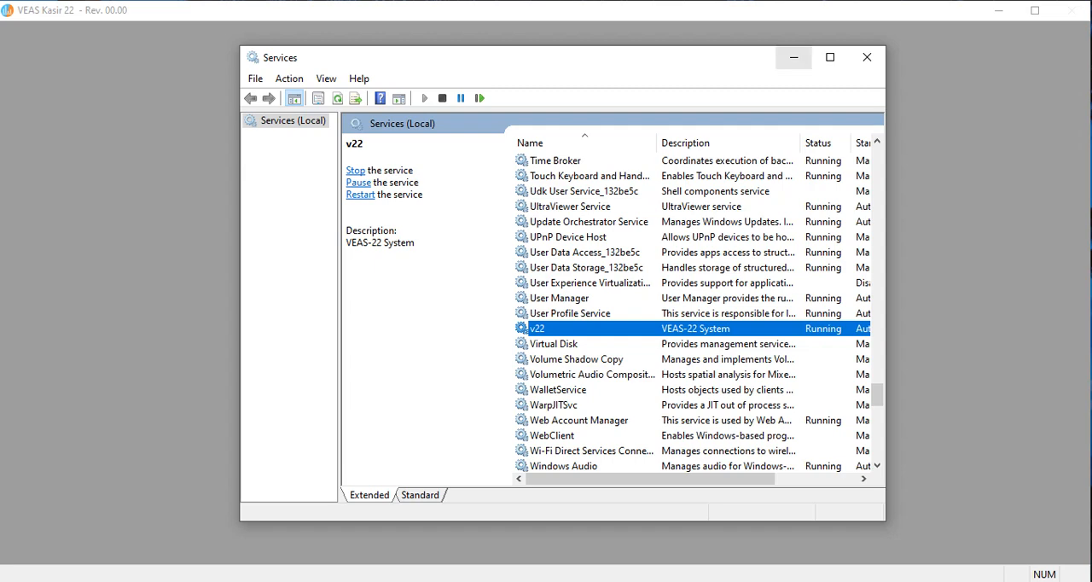
pyautogui.click(793, 57)
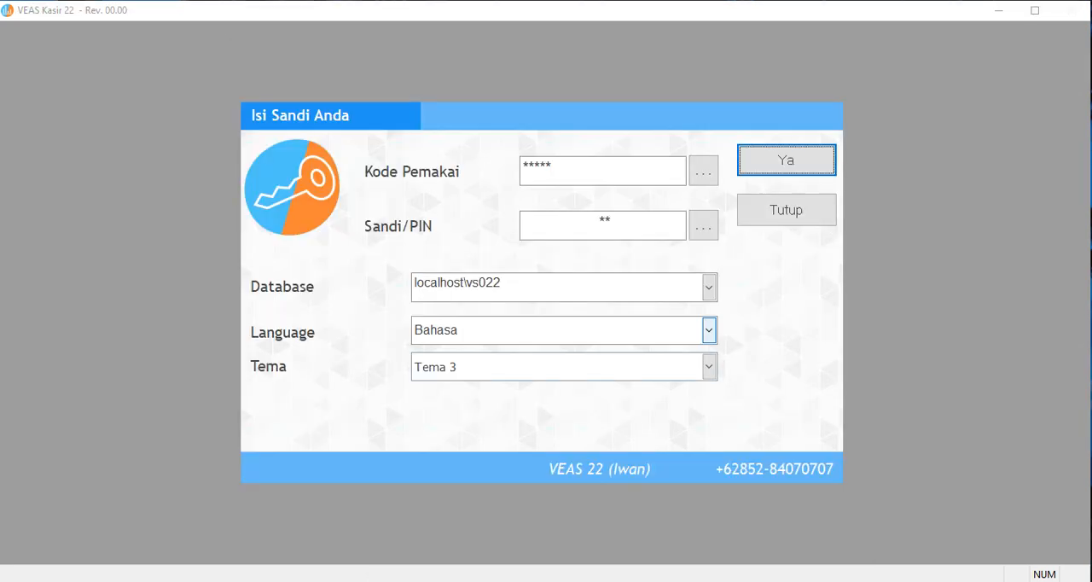
pyautogui.press('Return')
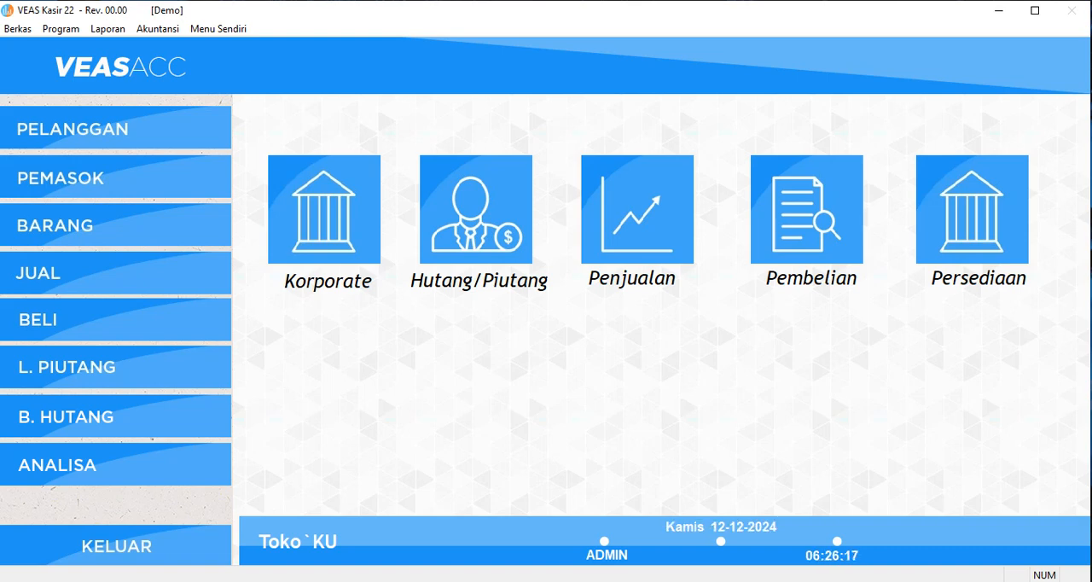
# Exit VEAS 22, and stop the v22 service in the Services window.
pyautogui.click(128, 545)
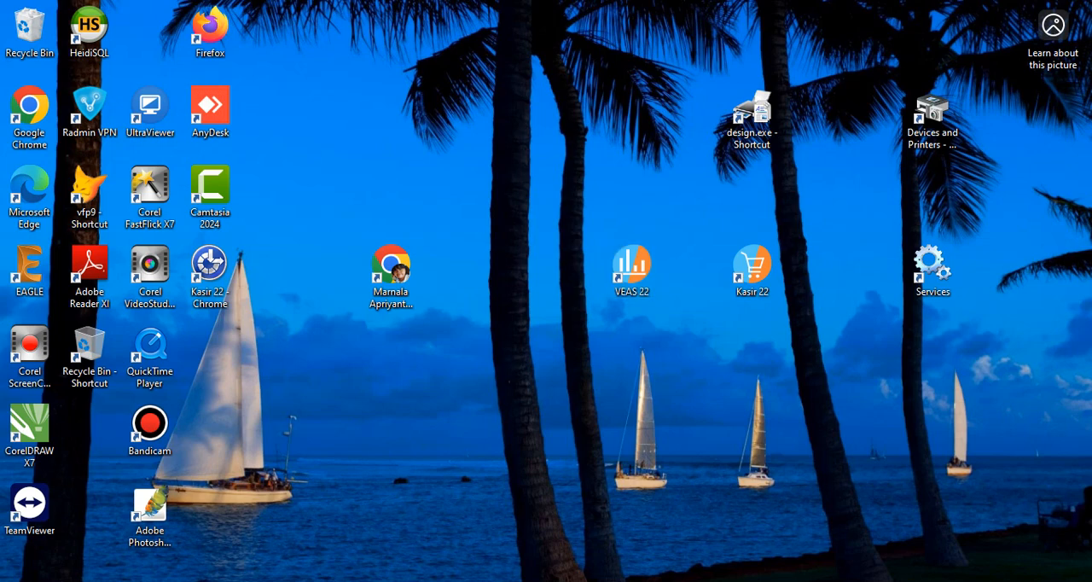
pyautogui.doubleClick(933, 267)
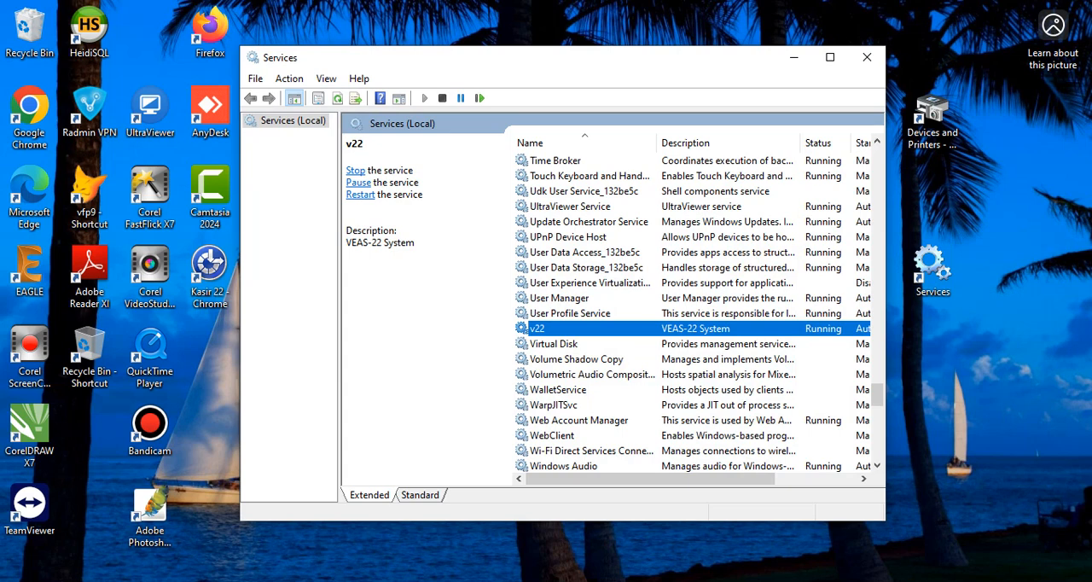
pyautogui.rightClick(624, 328)
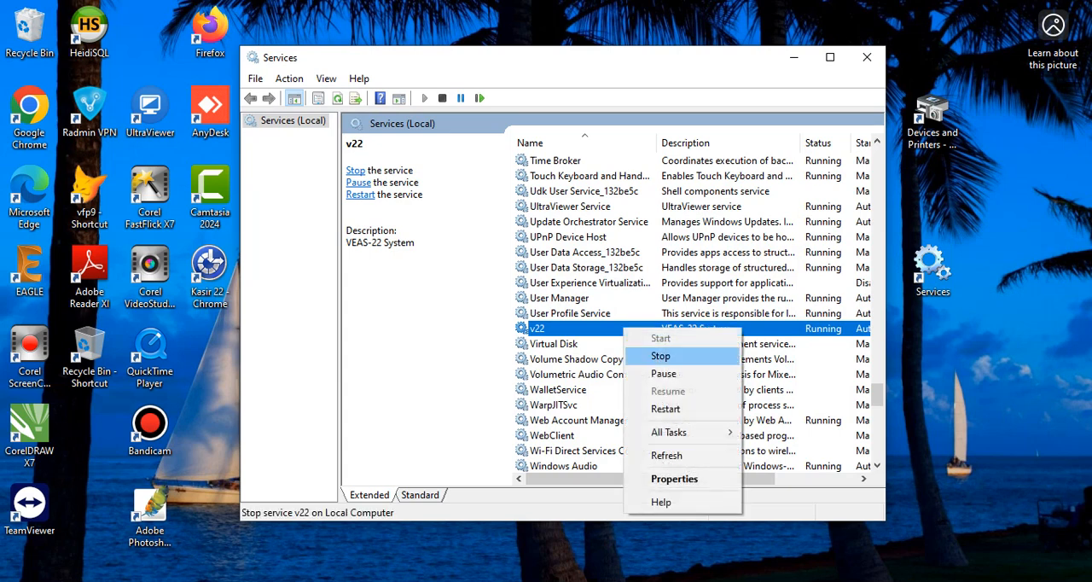
pyautogui.click(660, 355)
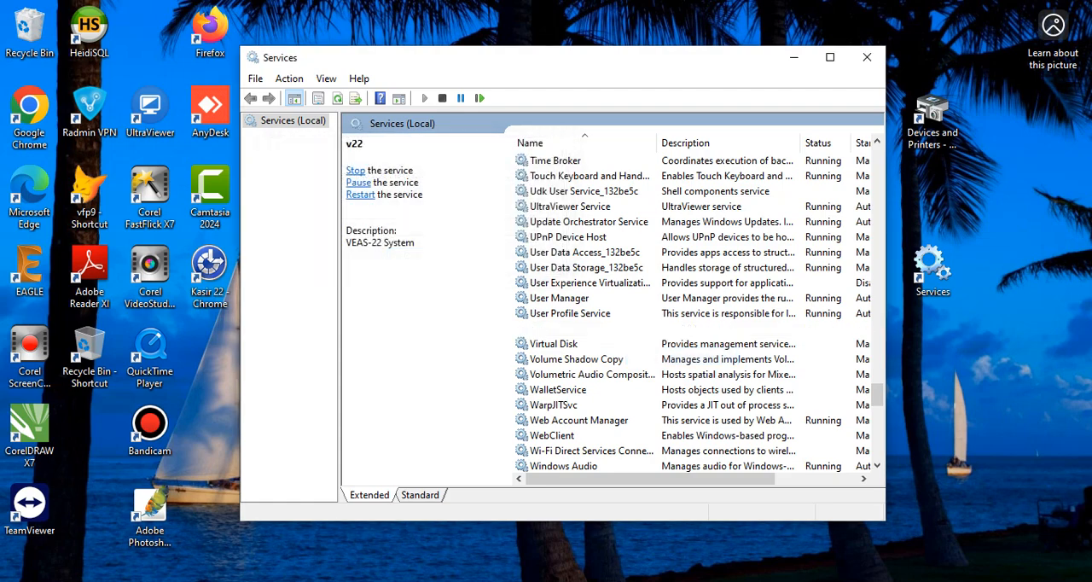
pyautogui.click(660, 359)
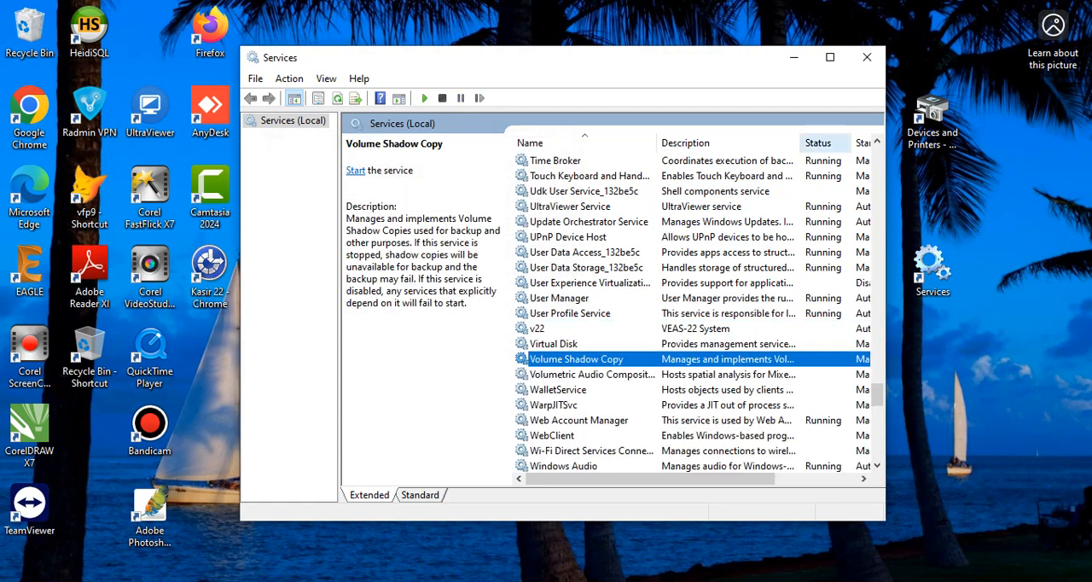
pyautogui.click(631, 344)
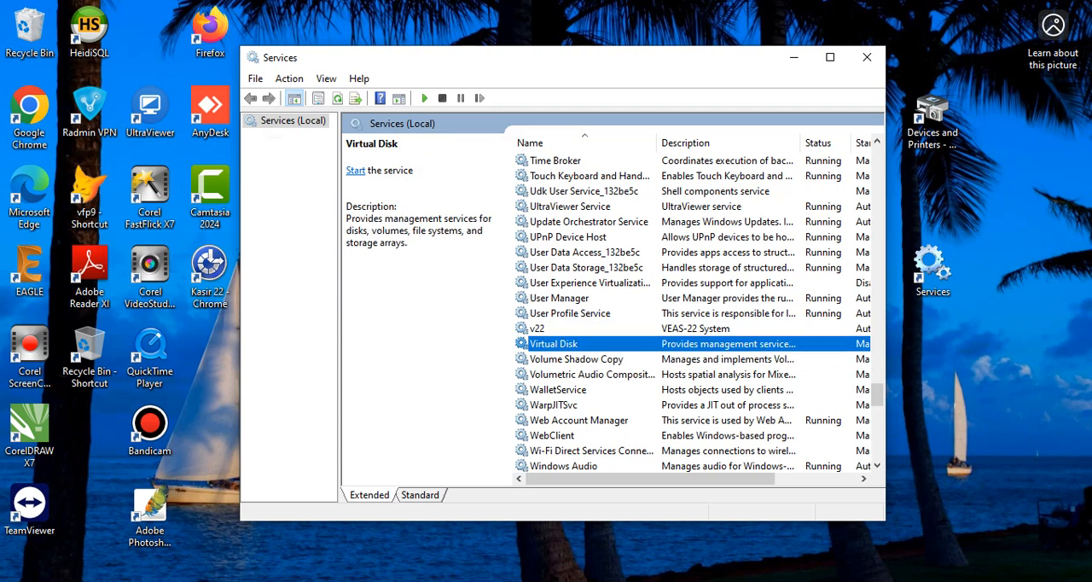
# Restore the stopped v22 service by starting it again.
pyautogui.click(597, 328)
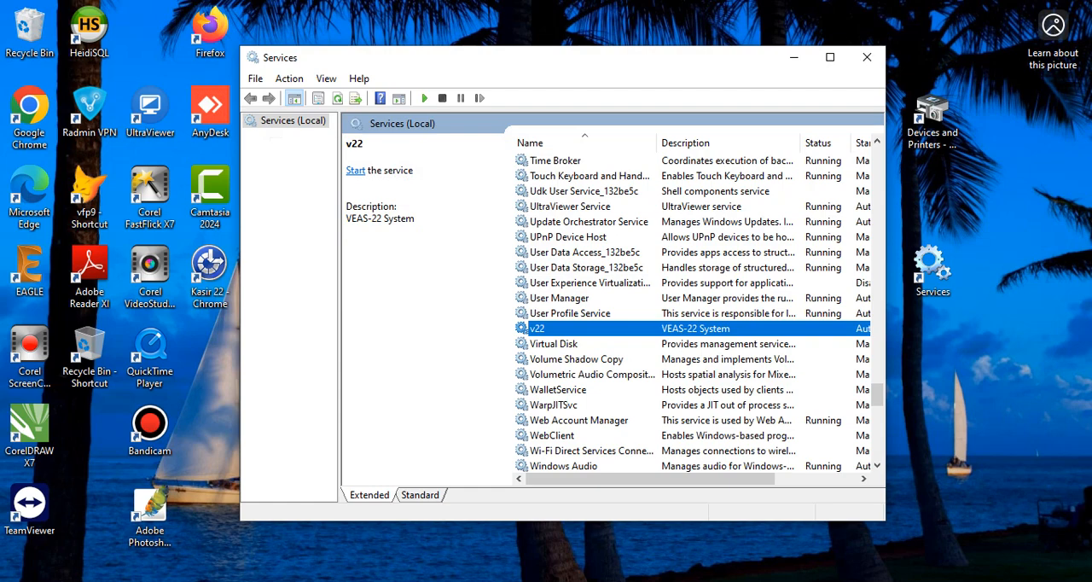
pyautogui.rightClick(628, 329)
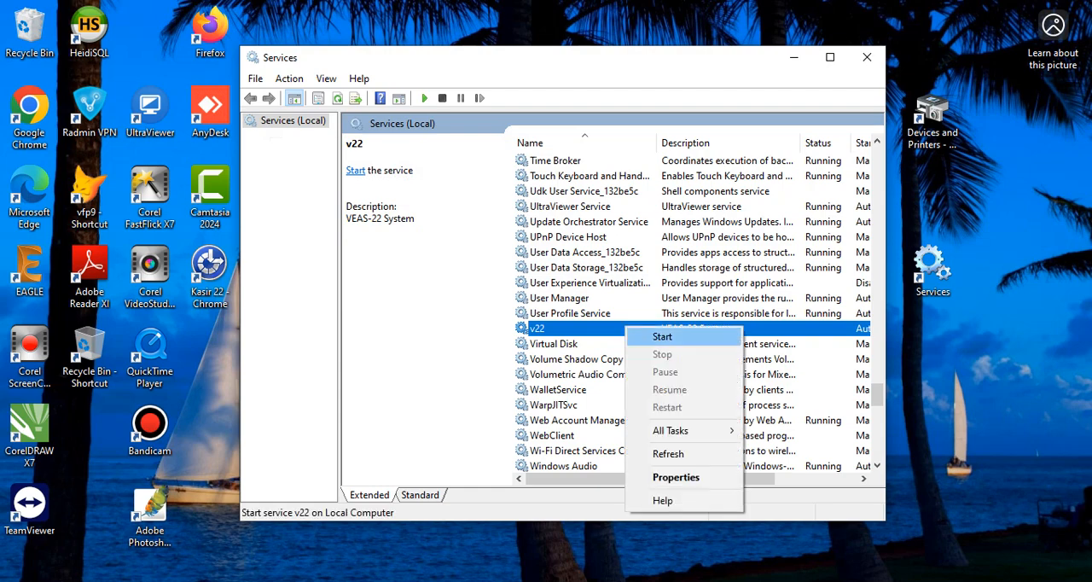
pyautogui.click(654, 335)
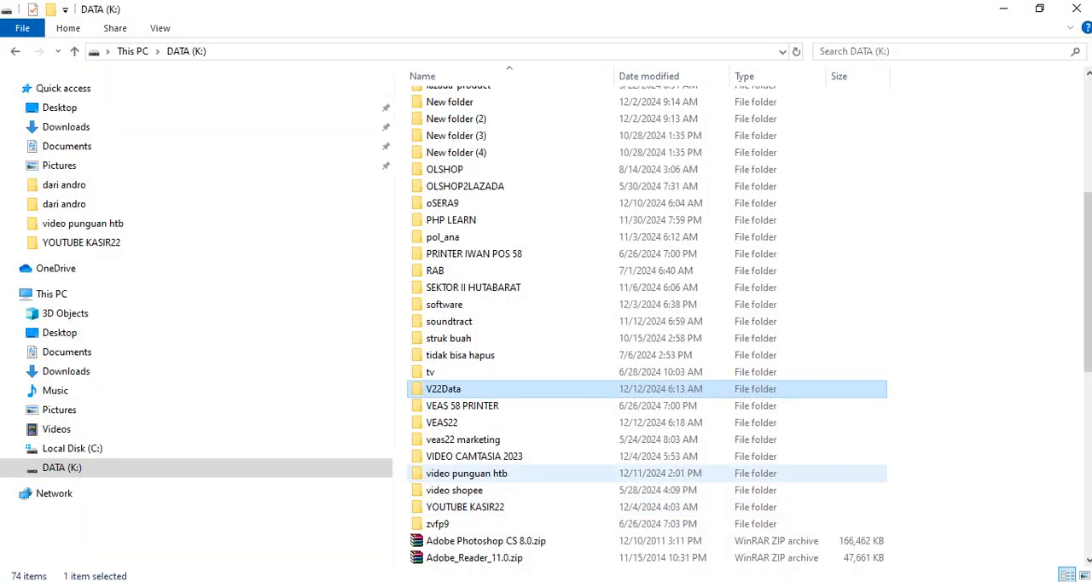
# Inspect the V22Data folder inside VEAS22 on DATA (K:), including its ibdata1 file, and close the file and Services windows.
pyautogui.rightClick(450, 390)
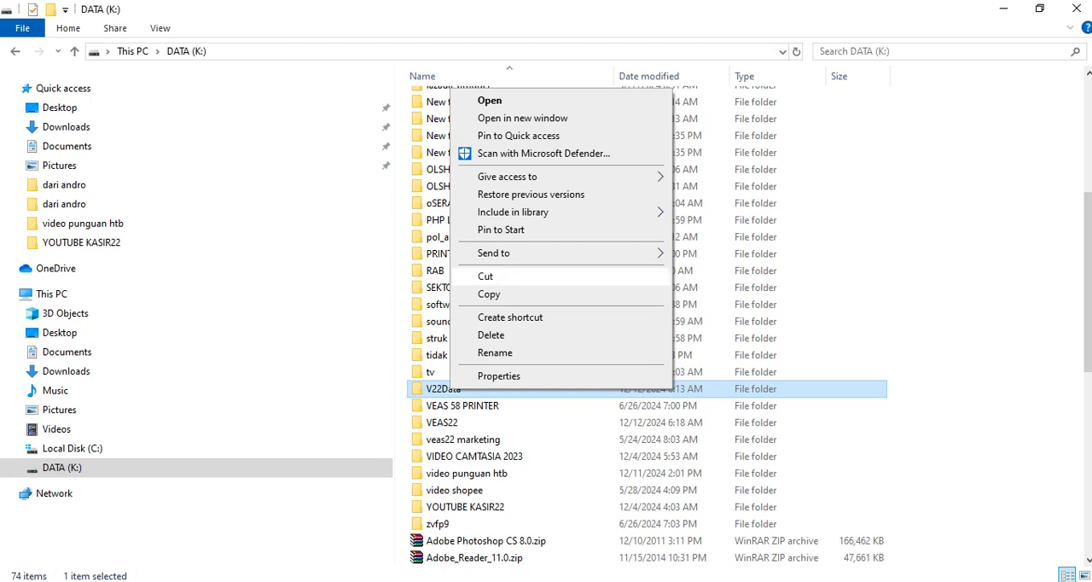
pyautogui.click(948, 337)
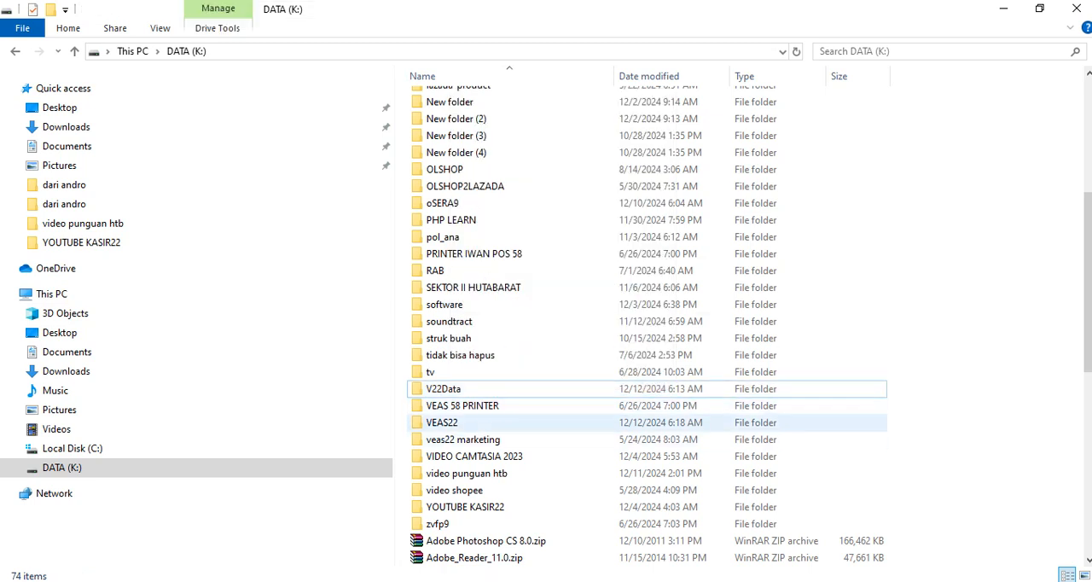
pyautogui.doubleClick(442, 422)
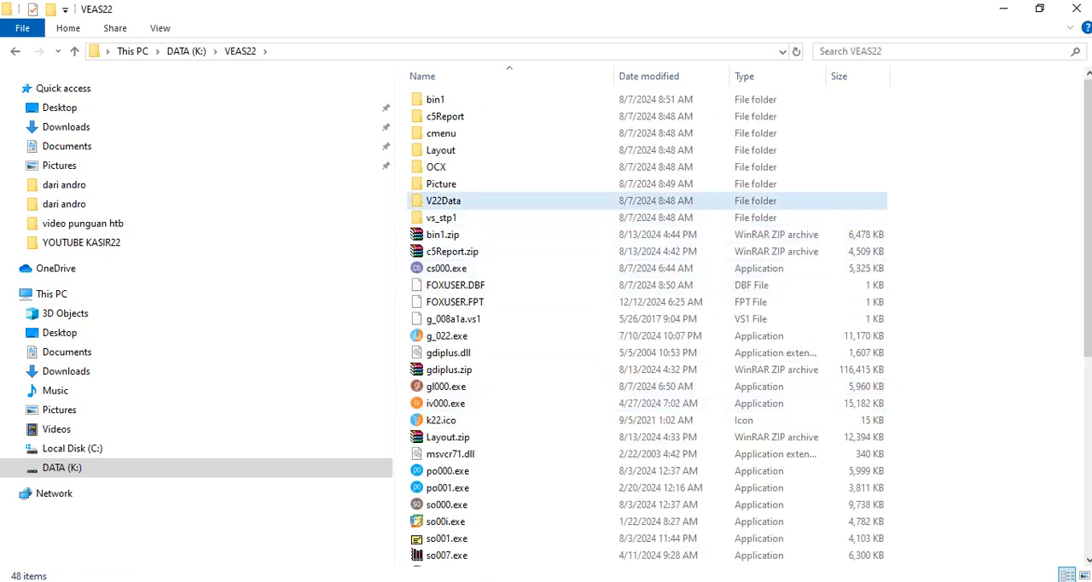
pyautogui.click(443, 202)
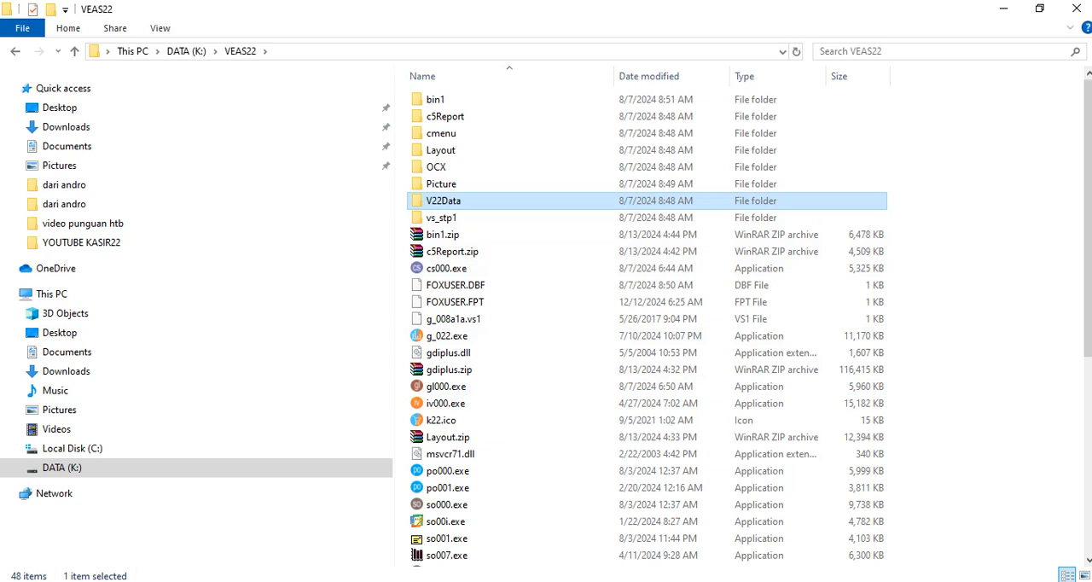
pyautogui.doubleClick(443, 201)
pyautogui.click(442, 117)
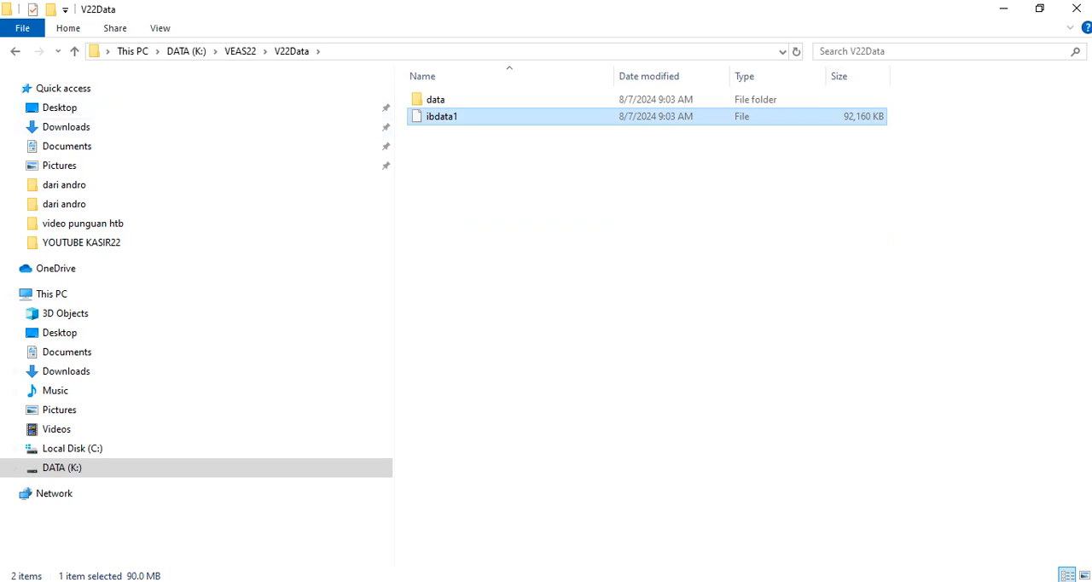
pyautogui.click(1076, 9)
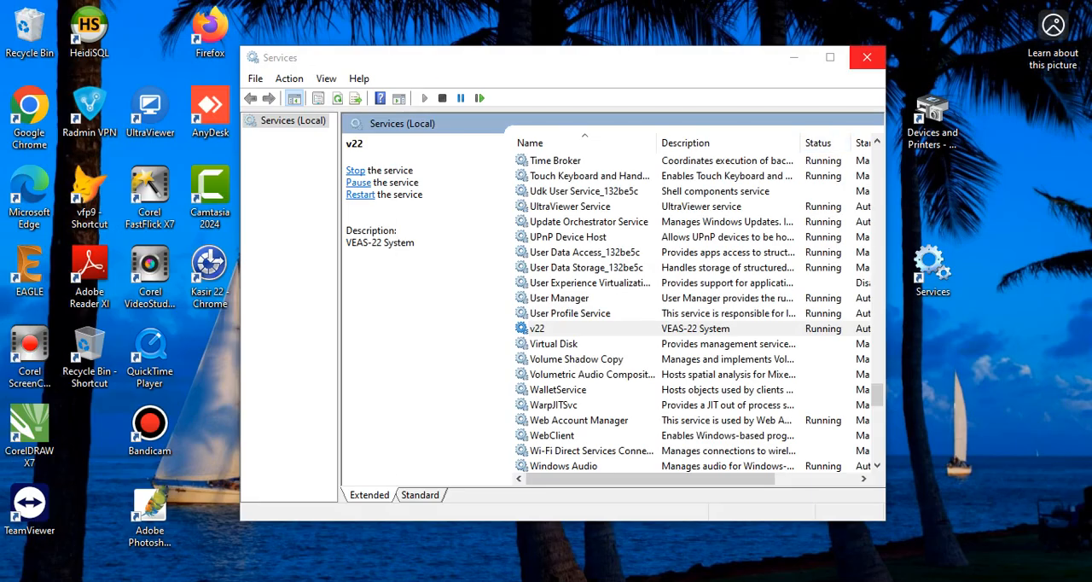
pyautogui.click(866, 57)
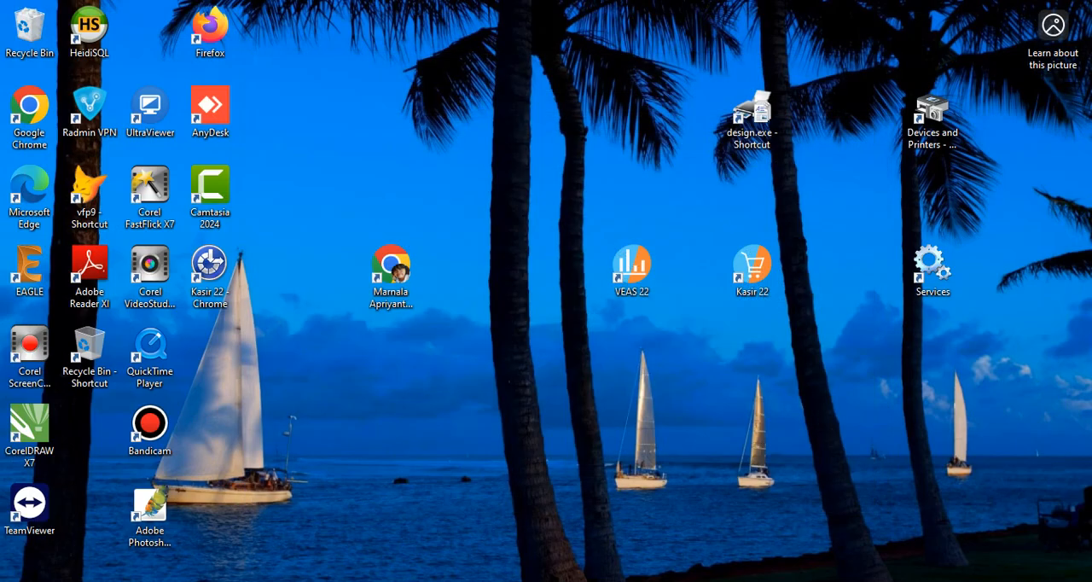